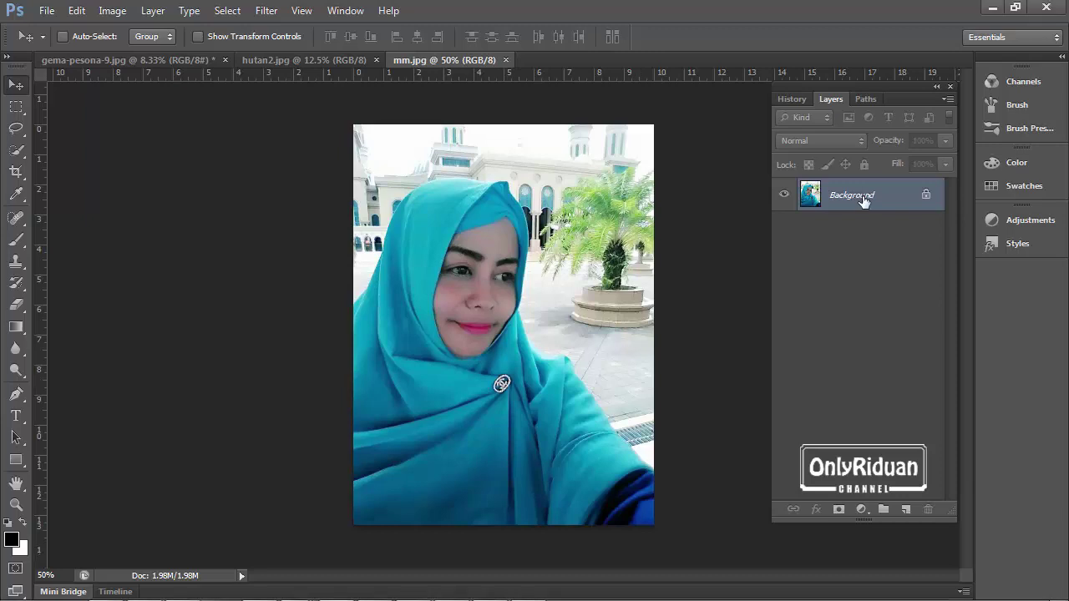
- Convert the locked Background into an editable layer, keeping the name Layer 0
double_click(863, 200)
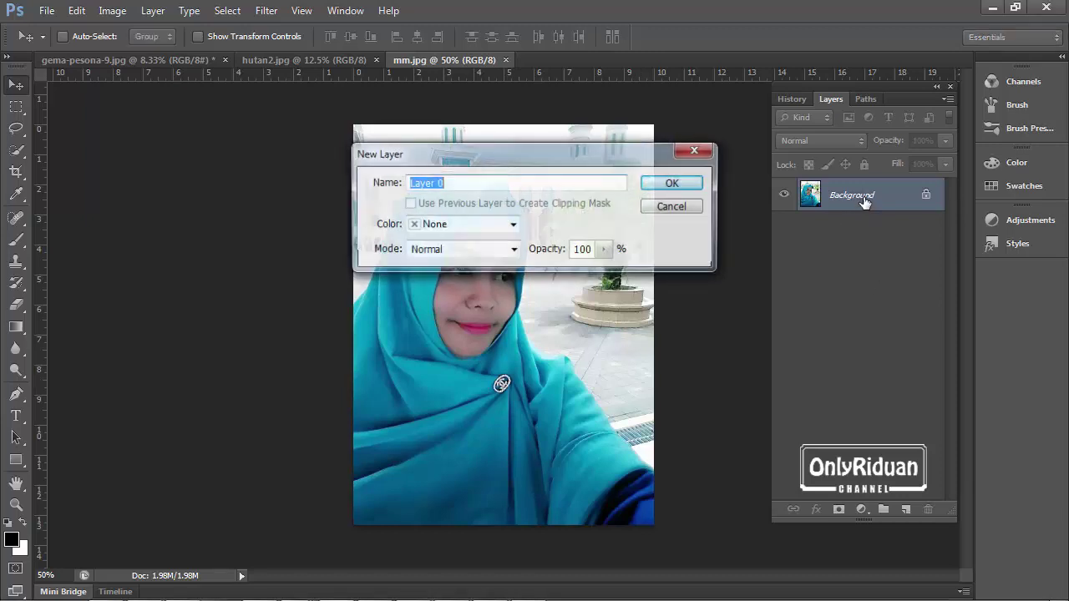
left_click_drag(588, 154, 564, 325)
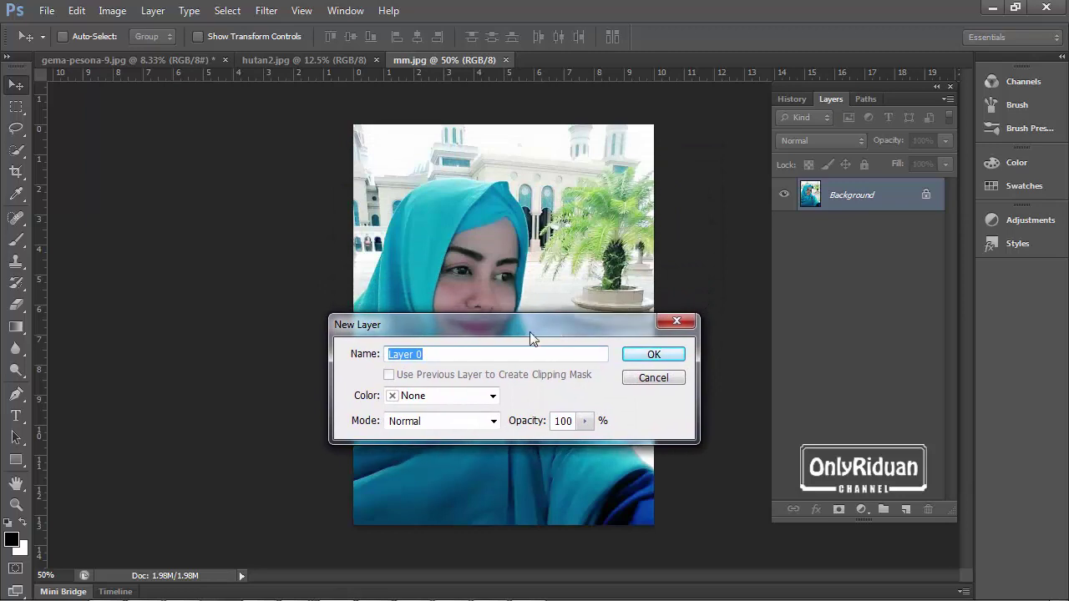
left_click(644, 355)
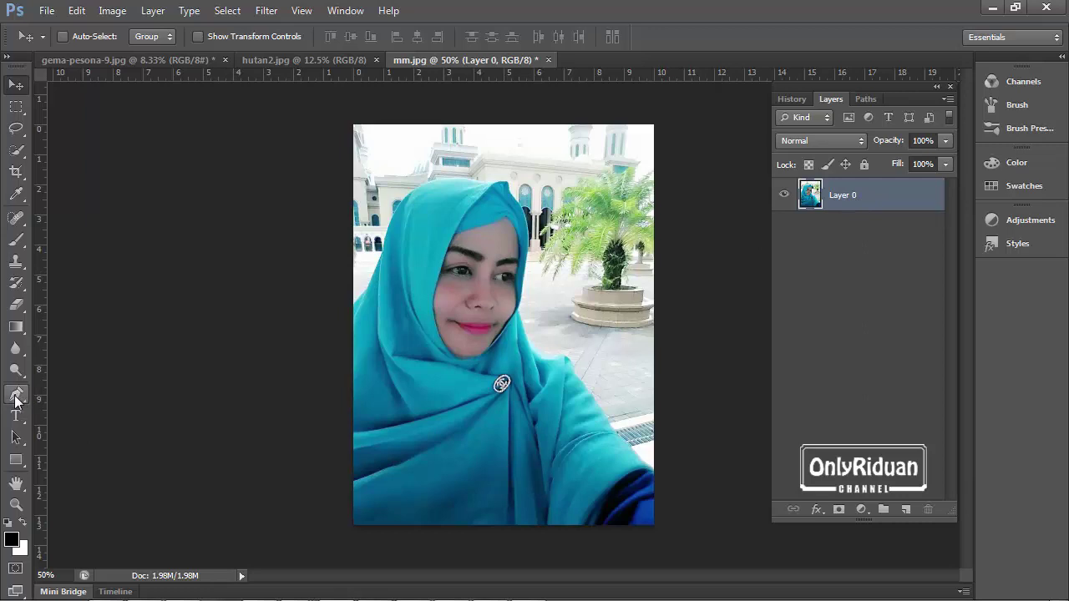
left_click(153, 12)
mouse_move(180, 211)
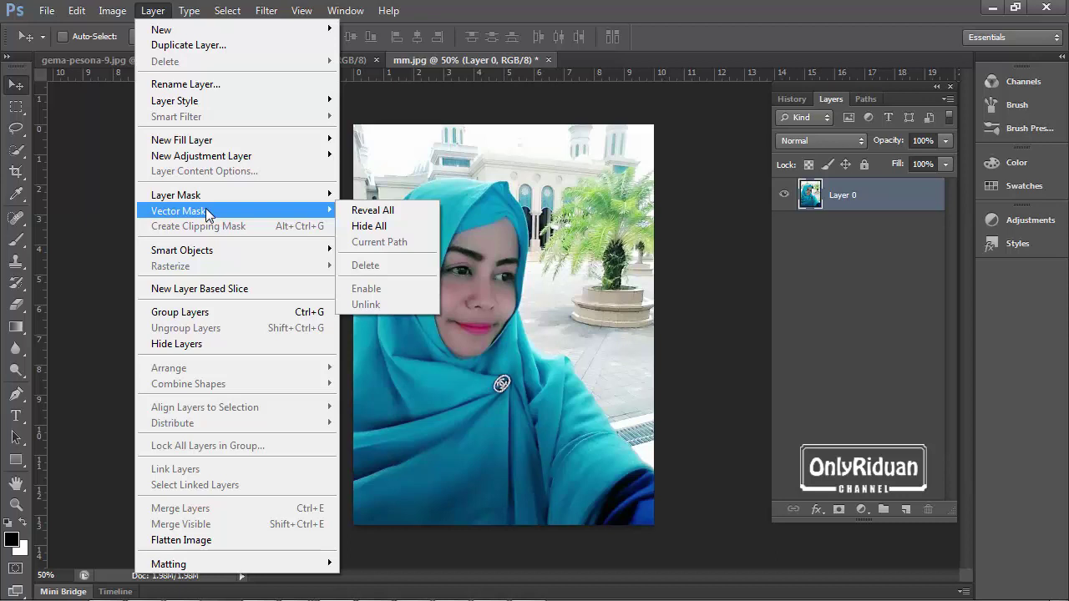
left_click(110, 207)
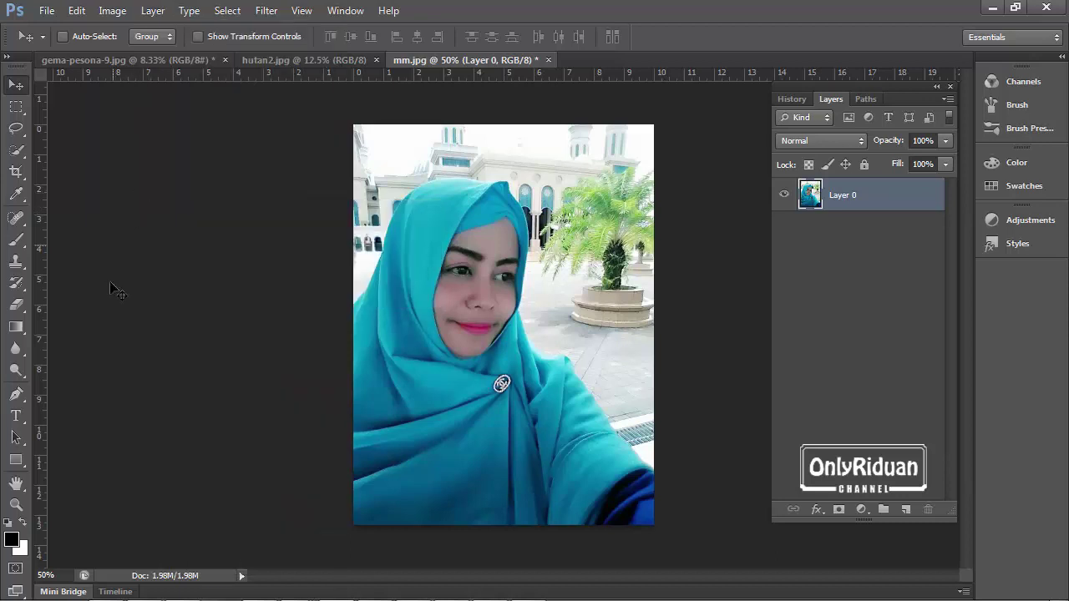
- With the Pen tool in Path mode, place anchors from the photo's left edge up the hijab's left curve
left_click(16, 394)
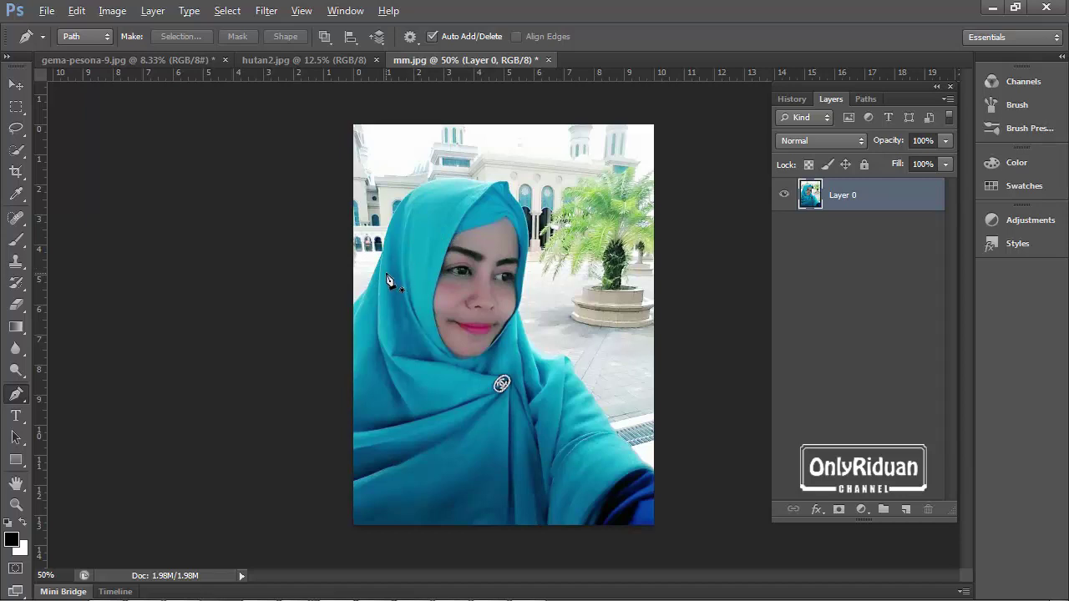
key("ctrl+plus")
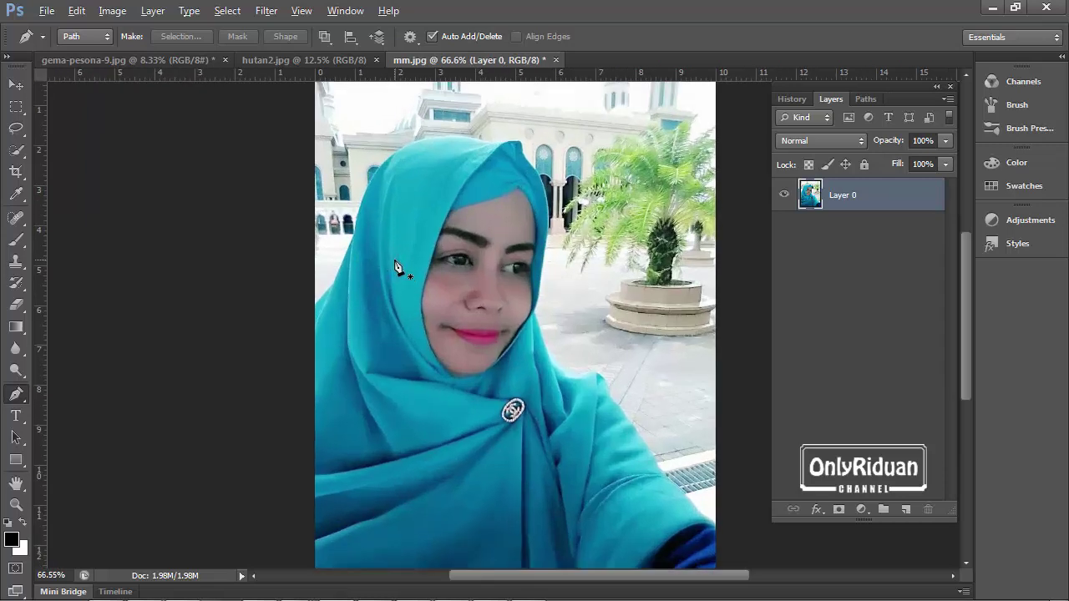
scroll(397, 265, "up", 1)
scroll(398, 266, "up", 1)
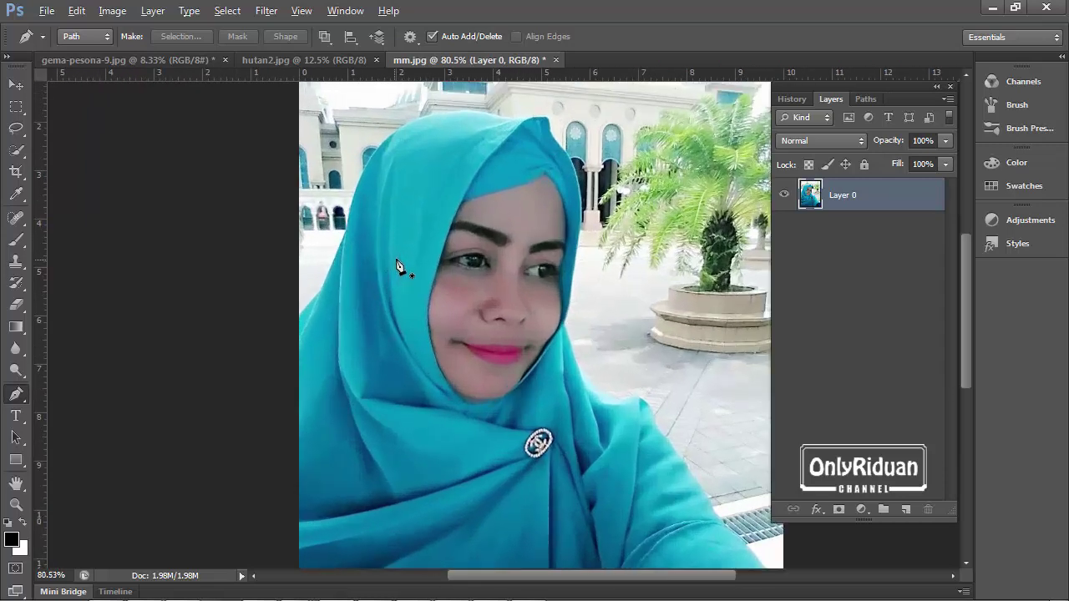
key("alt")
left_click(300, 315)
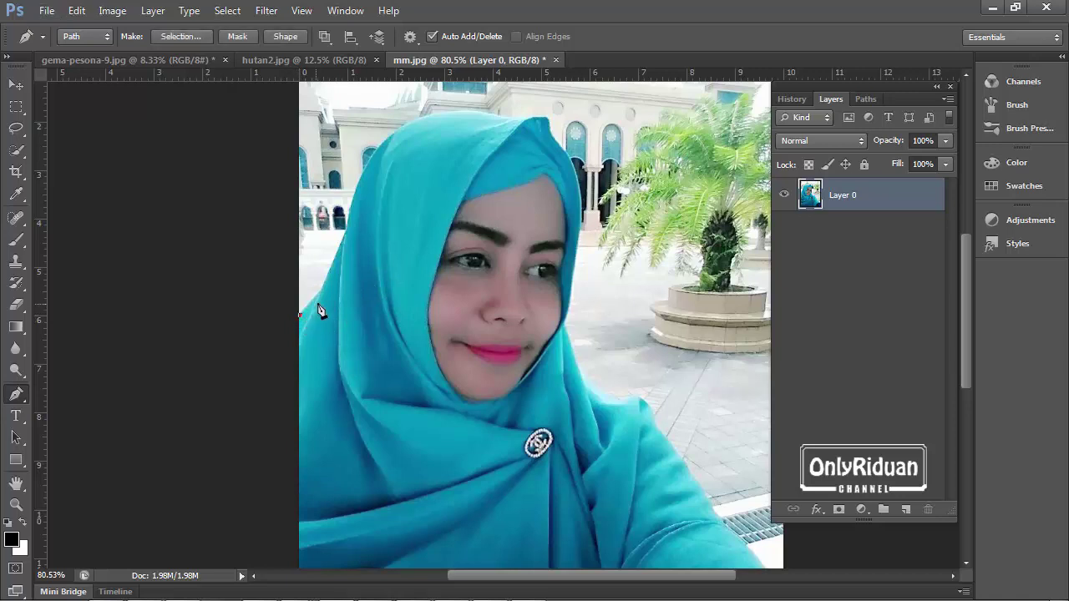
left_click(320, 292)
left_click_drag(435, 117, 454, 100)
- Continue the path over the hijab's top and sharp peak, then down its right side
left_click(505, 117)
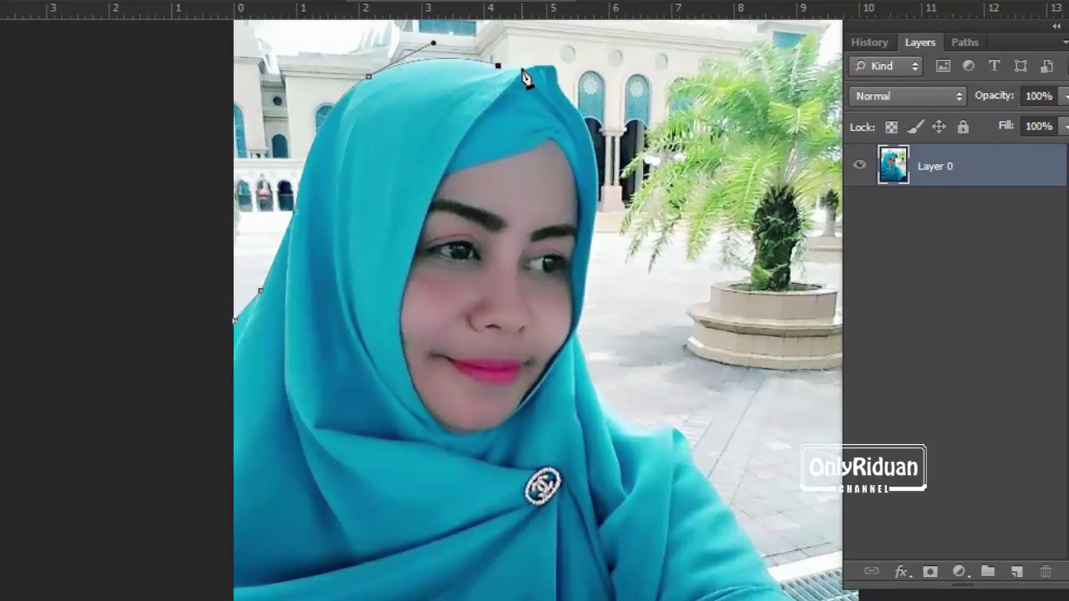
left_click(521, 68)
scroll(553, 71, "up", 1)
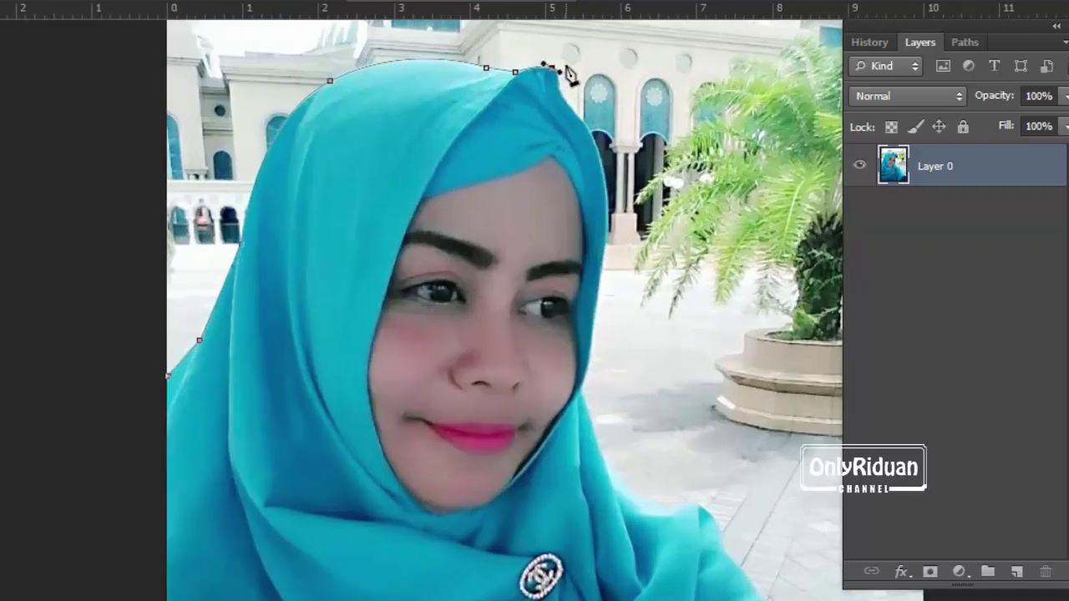
scroll(553, 71, "up", 1)
scroll(555, 74, "up", 1)
scroll(564, 79, "up", 1)
scroll(566, 81, "up", 1)
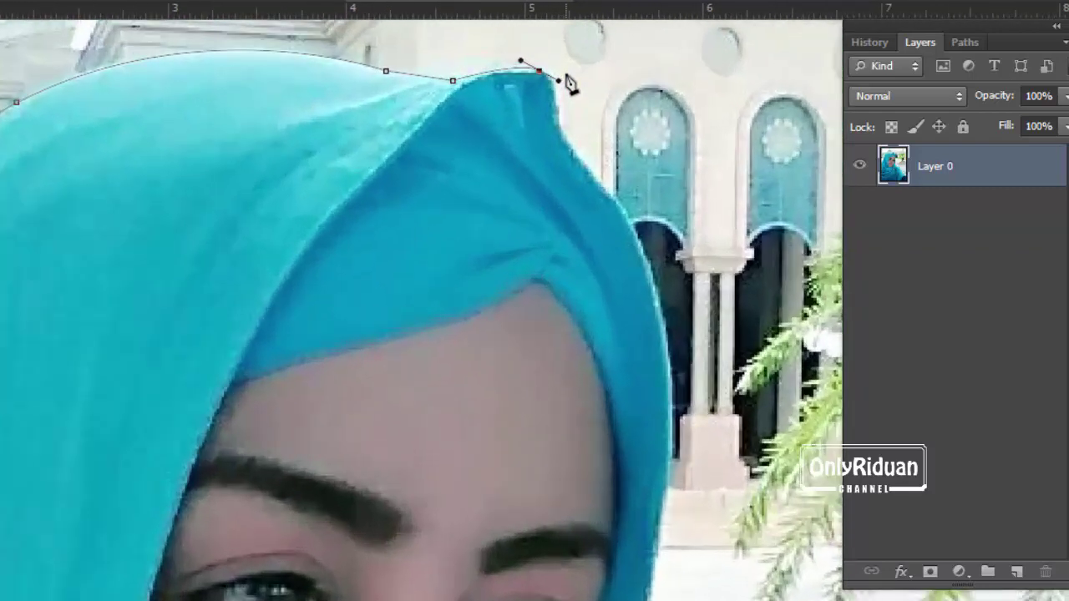
left_click(539, 72, "alt")
left_click(561, 128)
left_click_drag(599, 184, 615, 213)
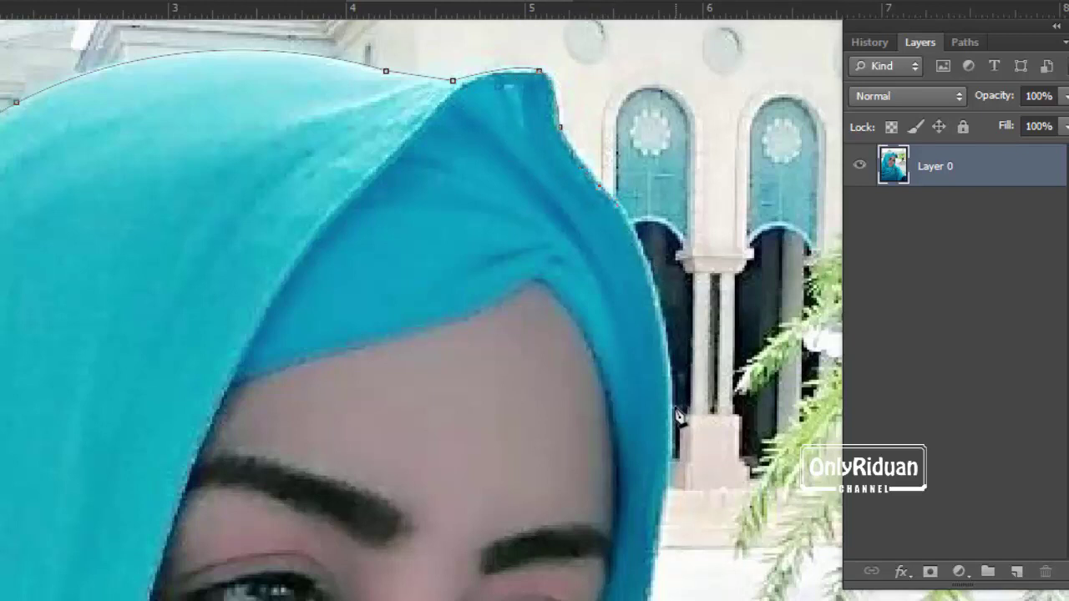
mouse_move(671, 410)
left_mouse_down()
mouse_move(647, 559)
mouse_move(674, 589)
left_mouse_up()
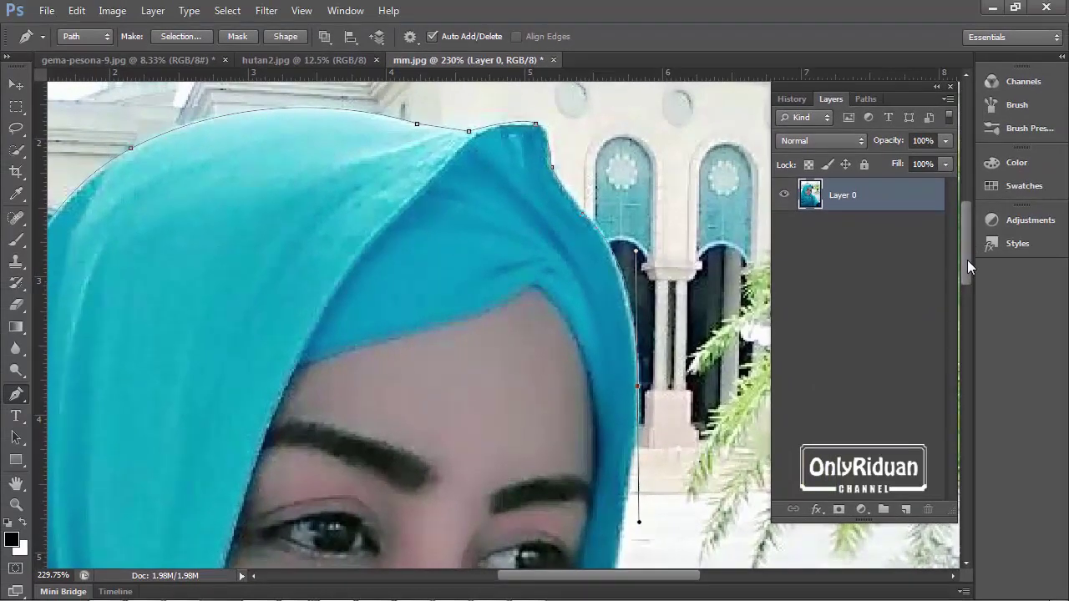
- Add curved anchors down the hijab's right edge past the eye and cheek, undoing a misplaced point
left_click_drag(968, 260, 973, 278)
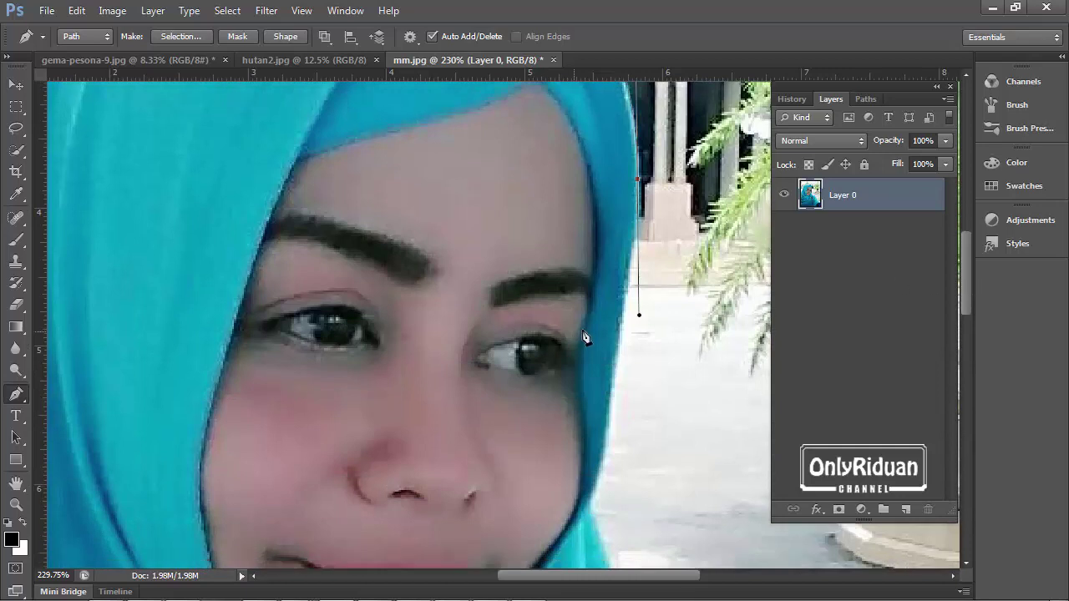
left_click_drag(615, 372, 612, 400)
key("ctrl+z")
left_click(639, 180)
left_click_drag(625, 308, 620, 351)
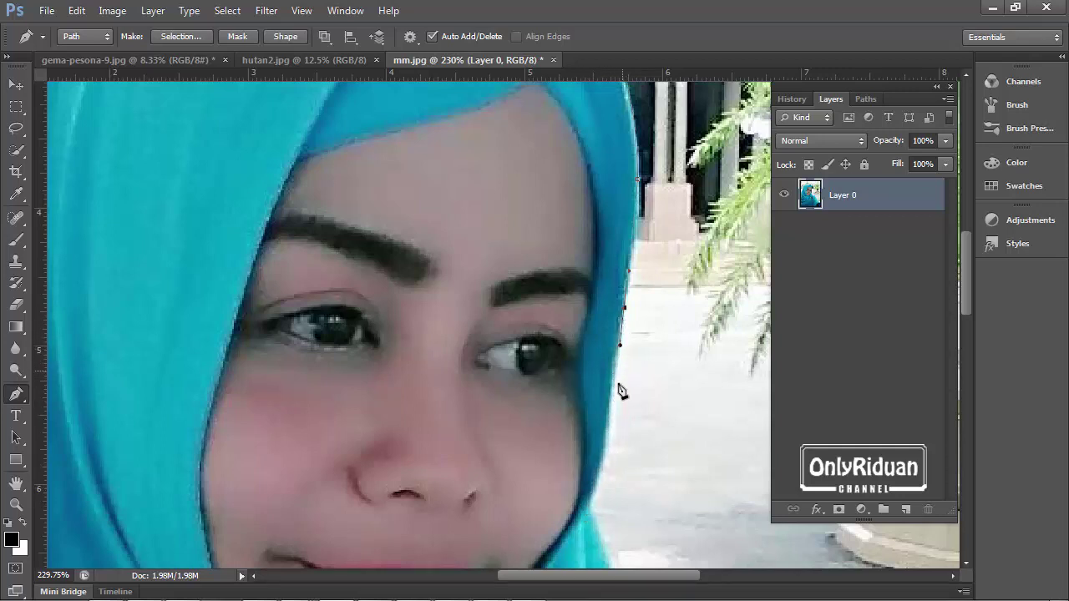
left_click(607, 452)
left_click_drag(588, 505, 579, 523)
scroll(970, 315, "down", 5)
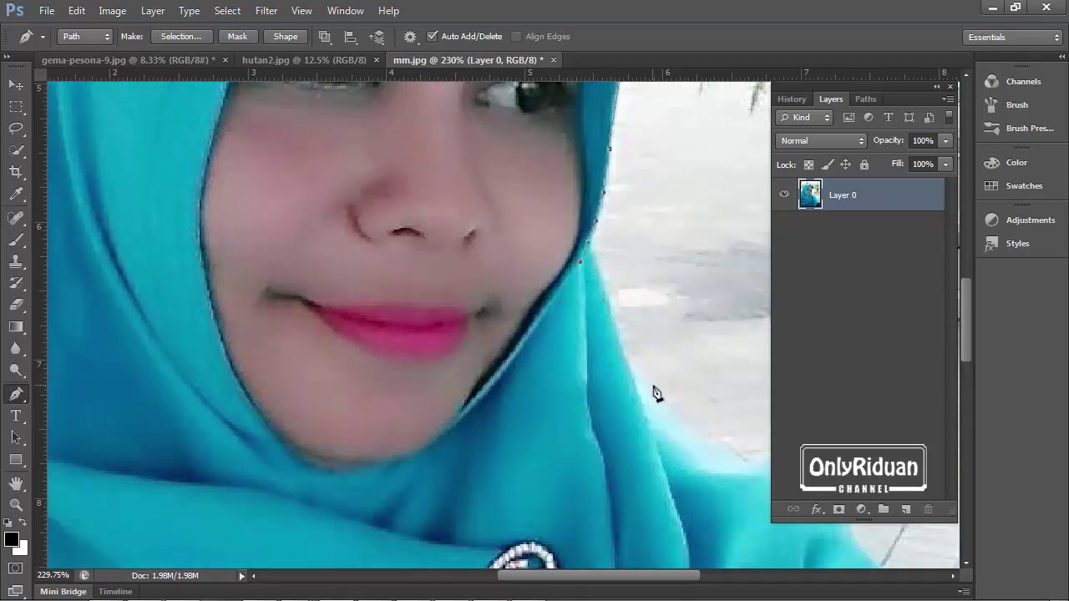
left_click(588, 245)
scroll(640, 343, "down", 2)
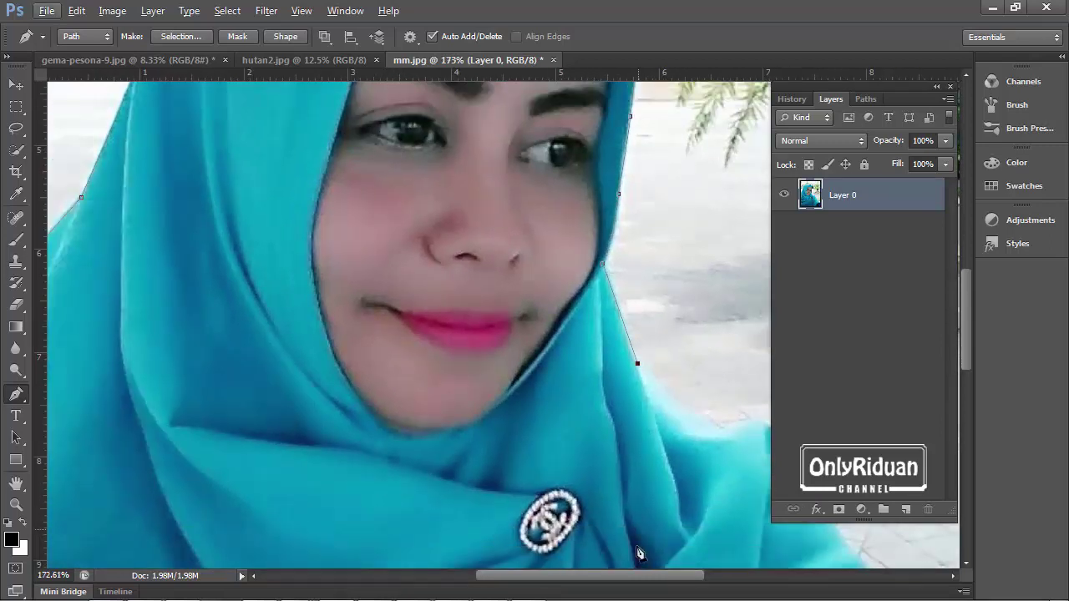
- Curve the path below the chin and down the shoulder, undoing one bad anchor
left_click_drag(635, 578, 678, 579)
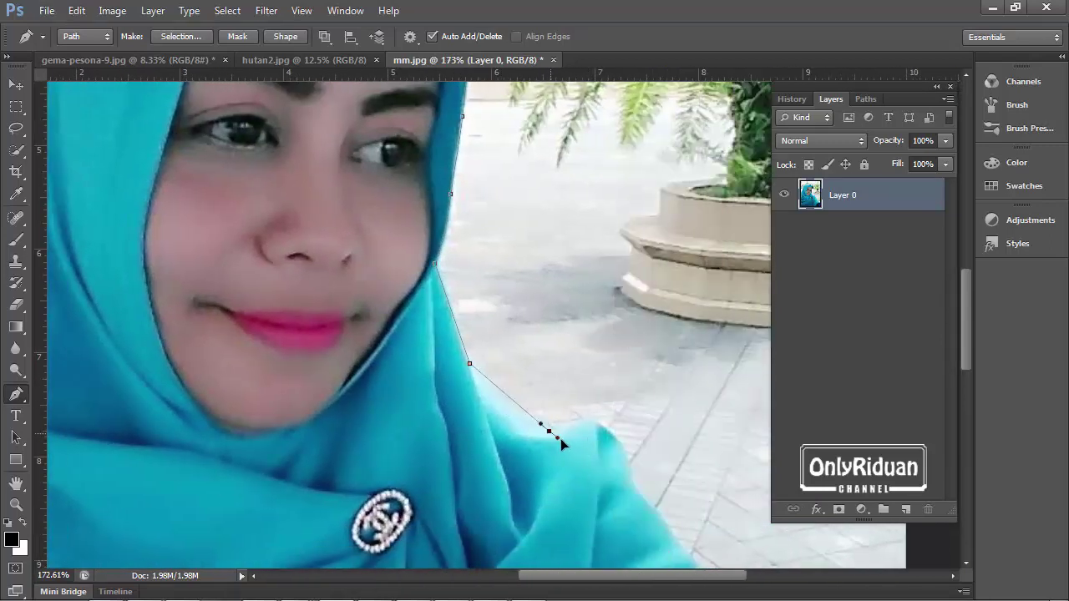
left_click_drag(562, 441, 620, 468)
key("ctrl+z")
left_click_drag(604, 428, 620, 450)
left_click(630, 473)
left_click_drag(966, 343, 968, 374)
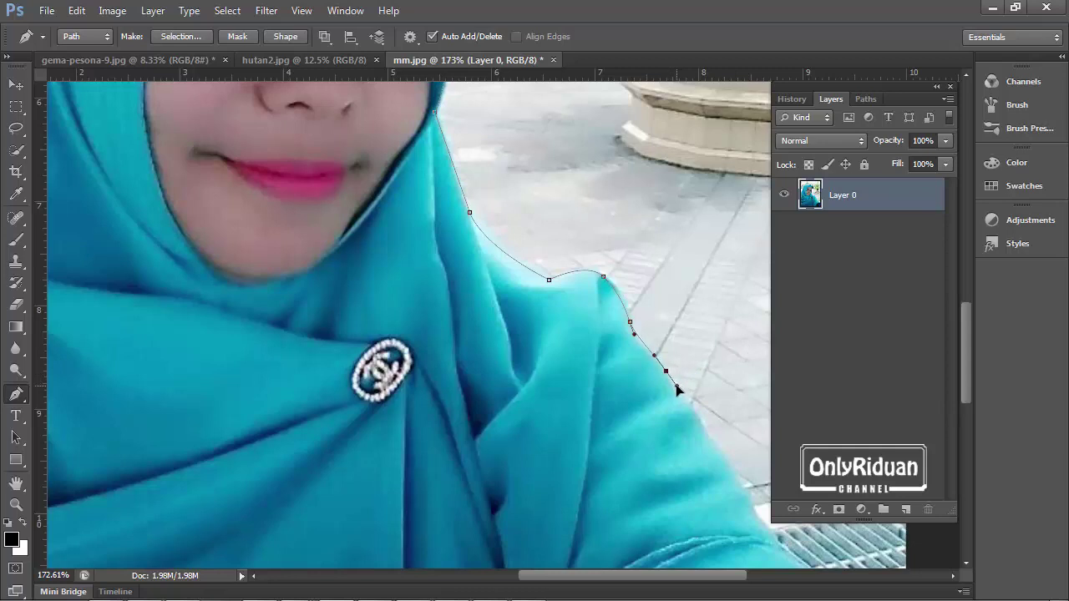
left_click_drag(677, 389, 685, 395)
left_click(679, 398)
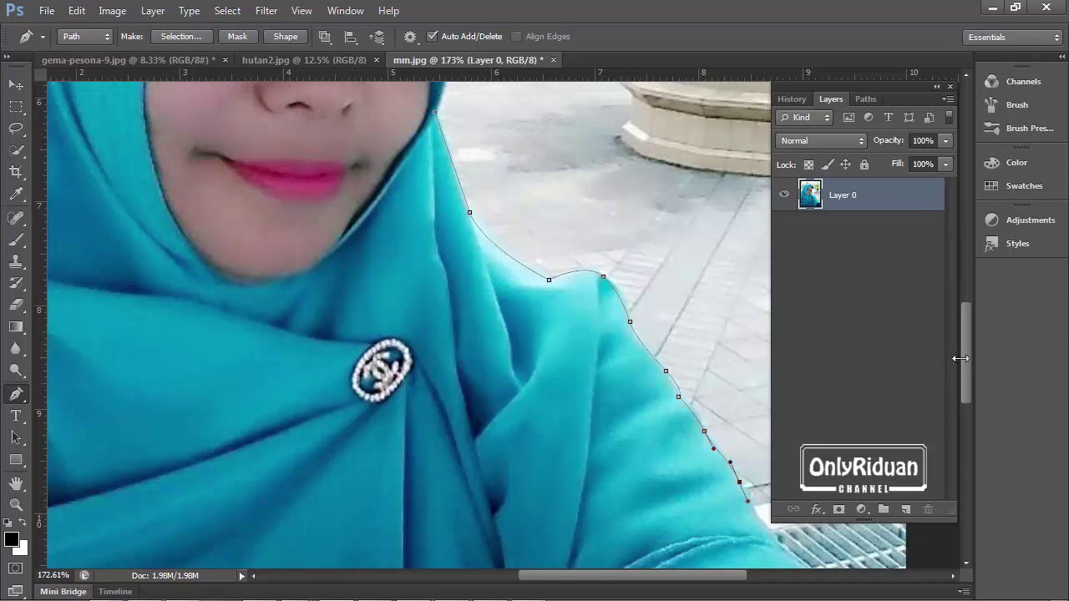
- Extend the path along the sleeve and arm to the photo's right edge
scroll(973, 374, "down", 5)
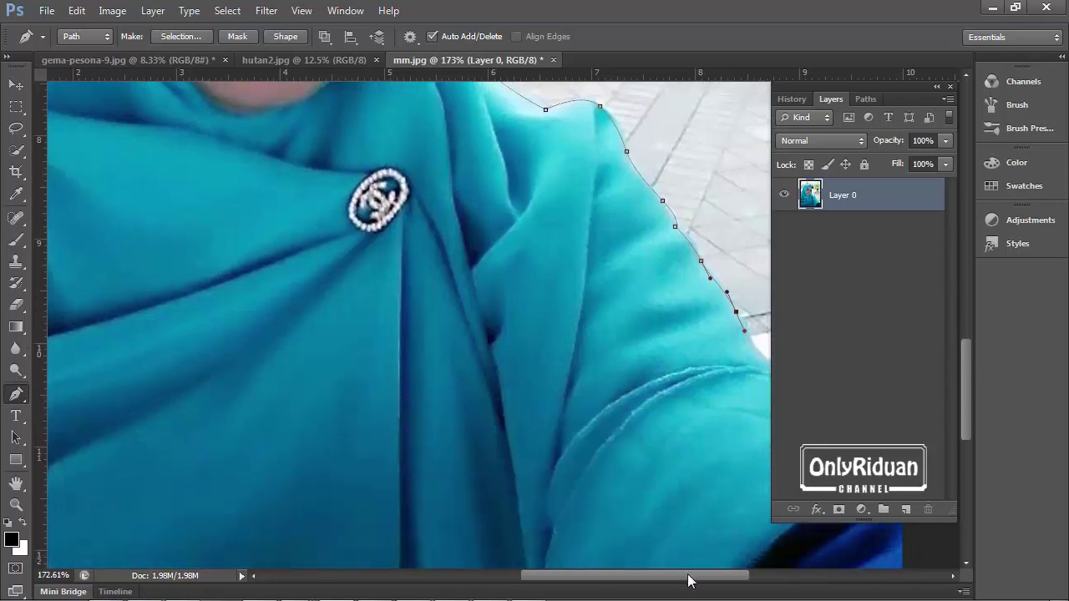
left_click_drag(682, 571, 731, 574)
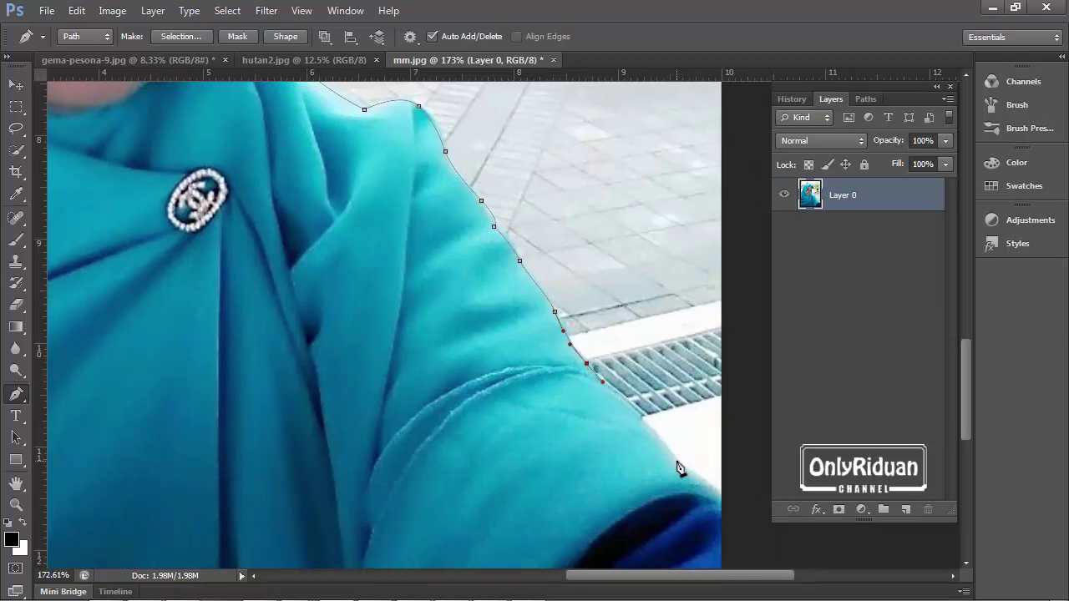
left_click_drag(690, 488, 692, 485)
left_click(679, 464, "alt")
left_click_drag(718, 497, 725, 512)
scroll(544, 322, "down", 2)
scroll(534, 326, "down", 3)
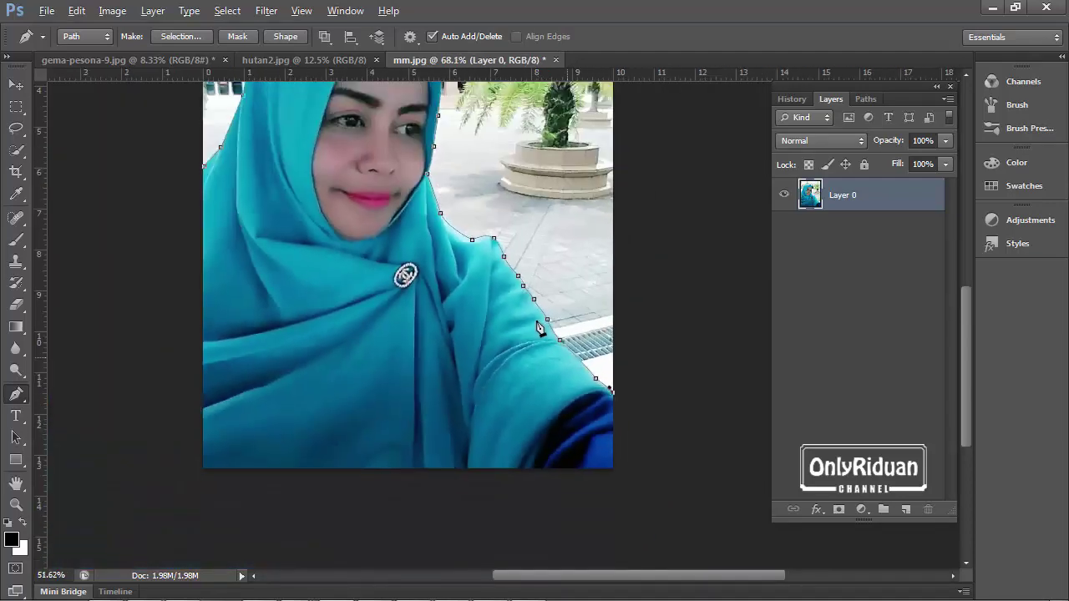
scroll(494, 337, "down", 1)
scroll(494, 337, "up", 1)
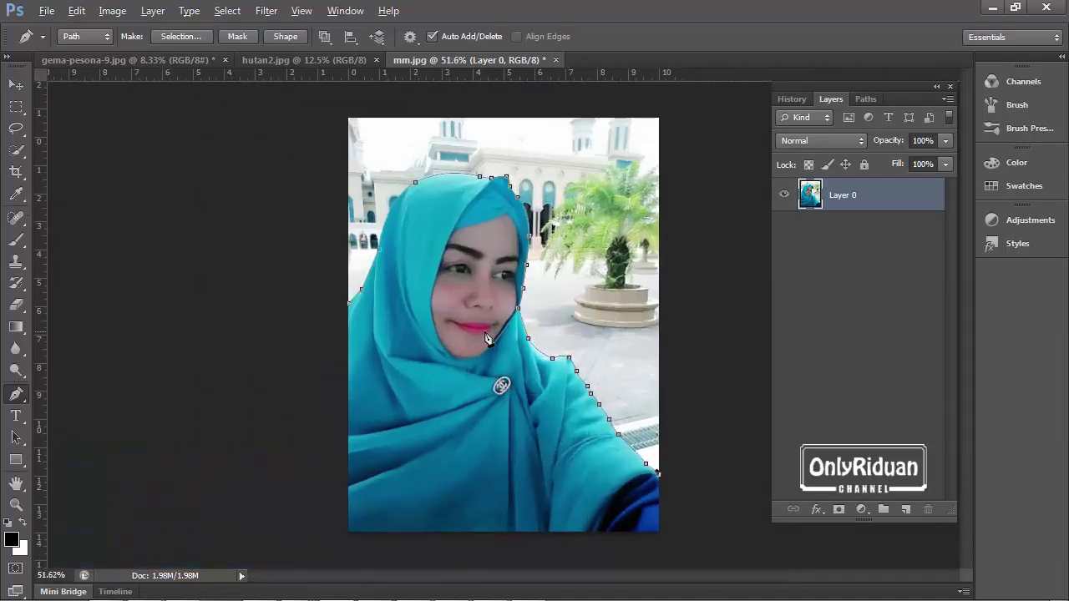
- Run the path through the bottom-right and bottom-left corners and close it at the first anchor
left_click(660, 532)
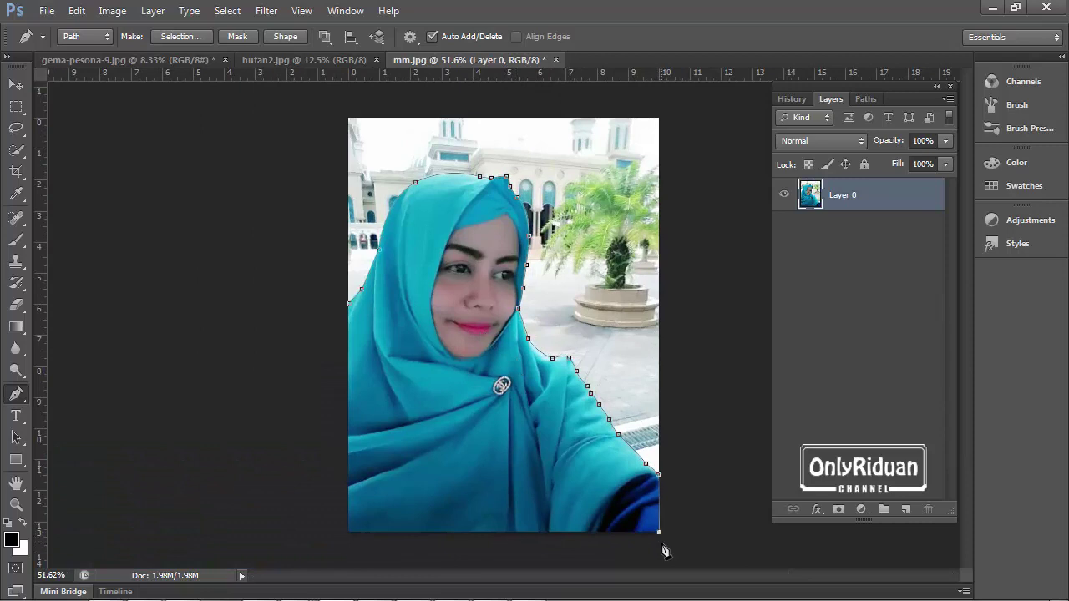
left_click(349, 534)
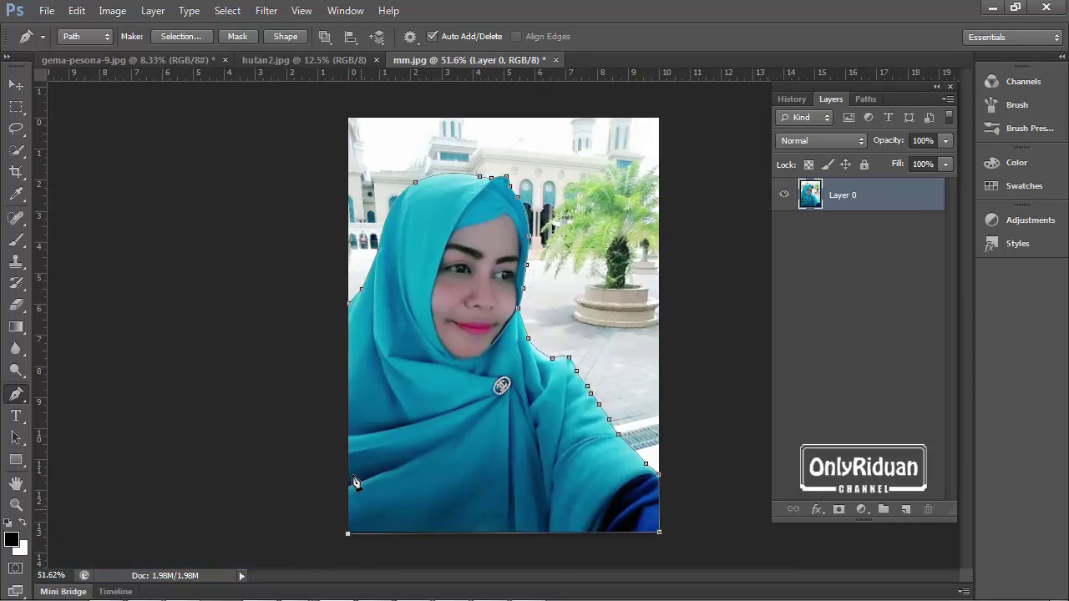
left_click(350, 306)
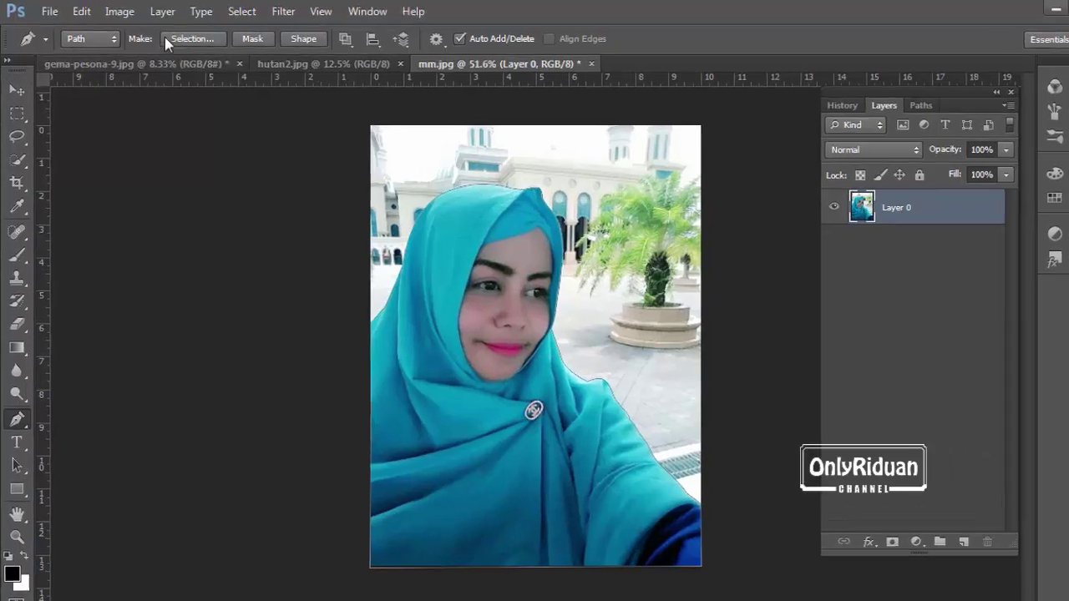
- Mask Layer 0 with the traced path via Layer > Vector Mask > Current Path
left_click(151, 11)
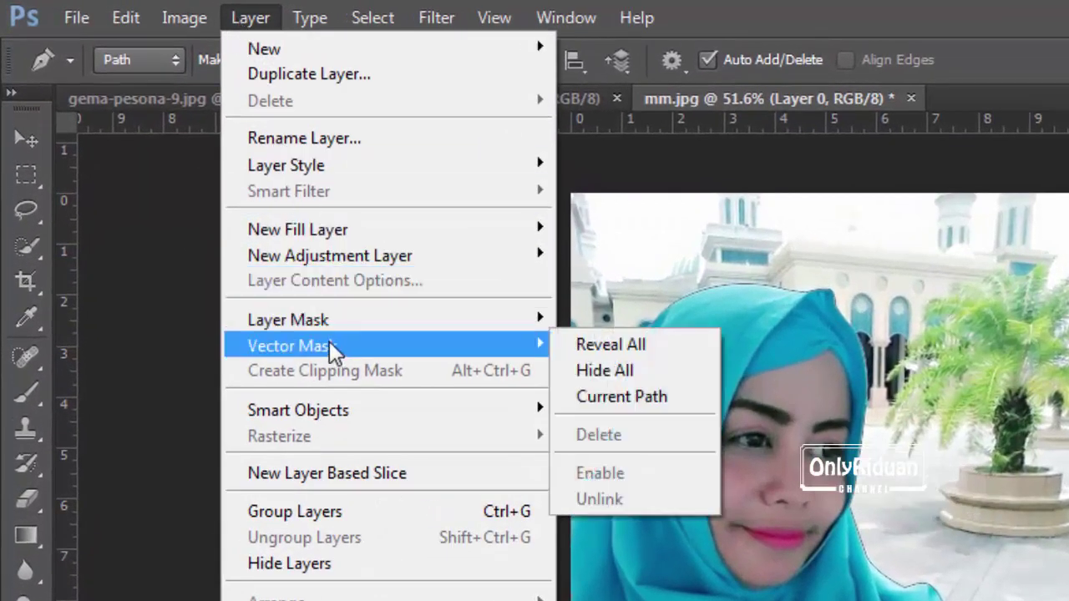
mouse_move(326, 292)
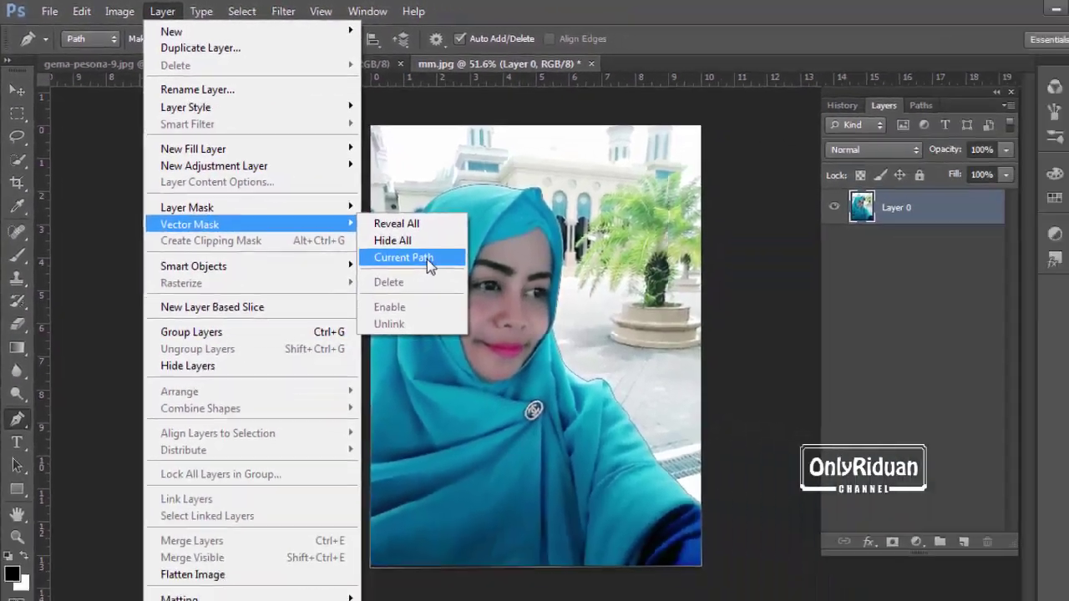
left_click(660, 401)
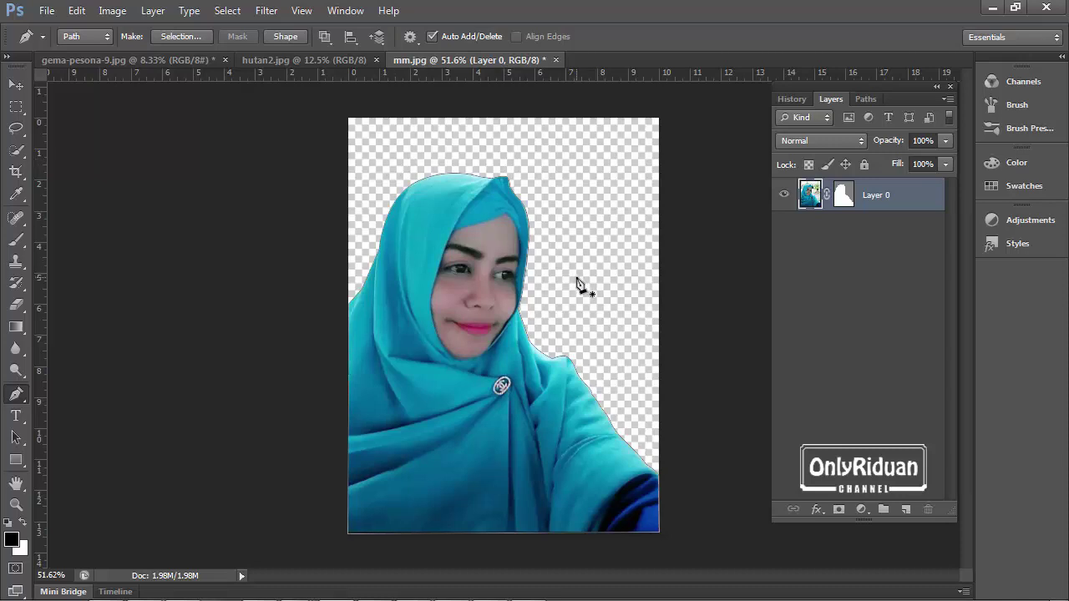
left_click(153, 10)
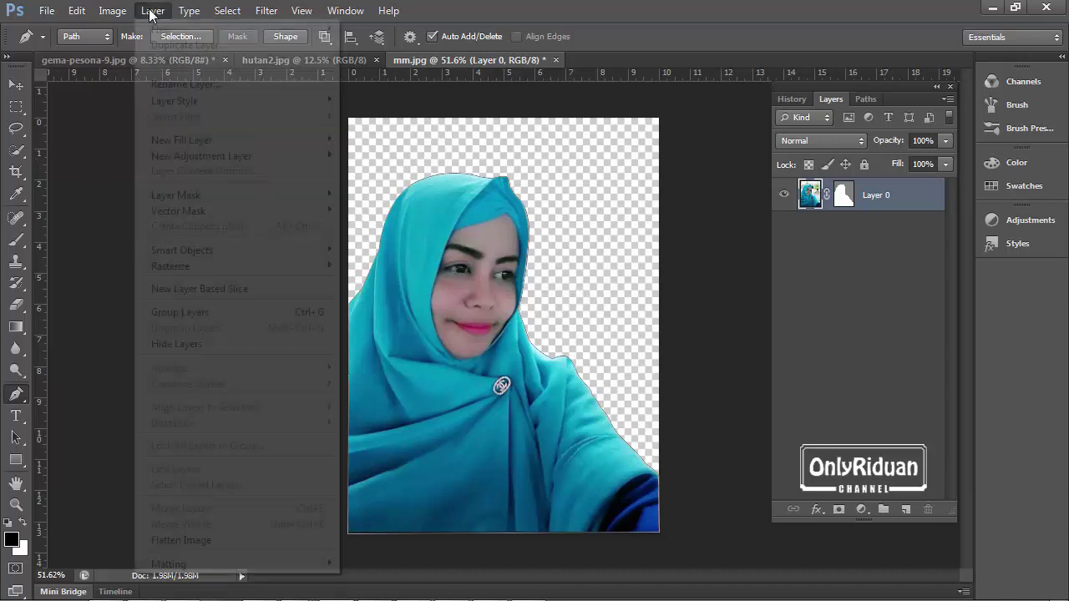
mouse_move(178, 211)
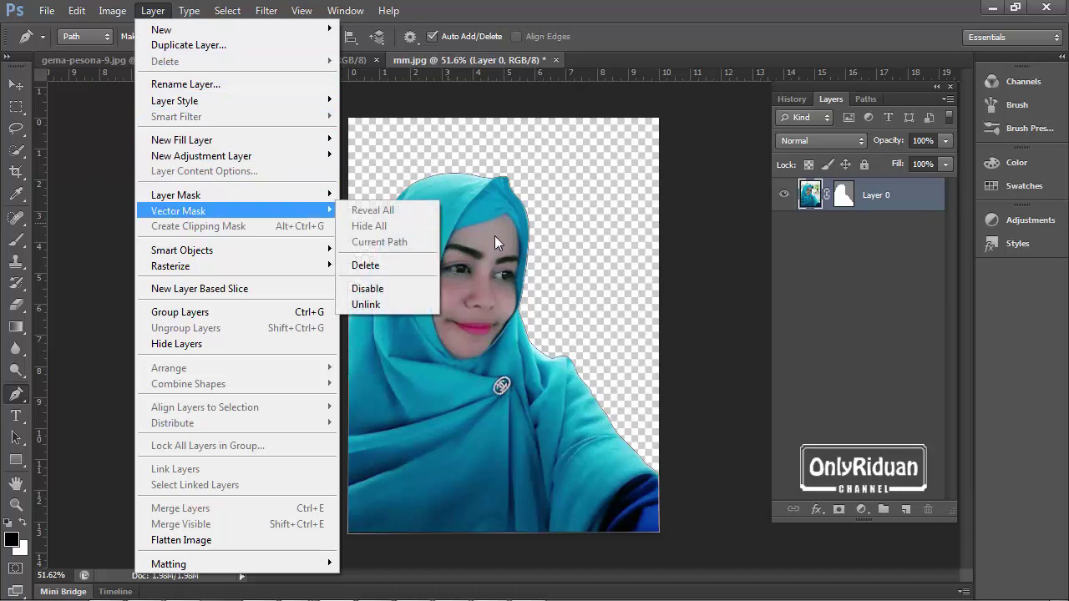
- Zoom in on the hijab's top to inspect the vector mask edge, then zoom back out
left_click(576, 201)
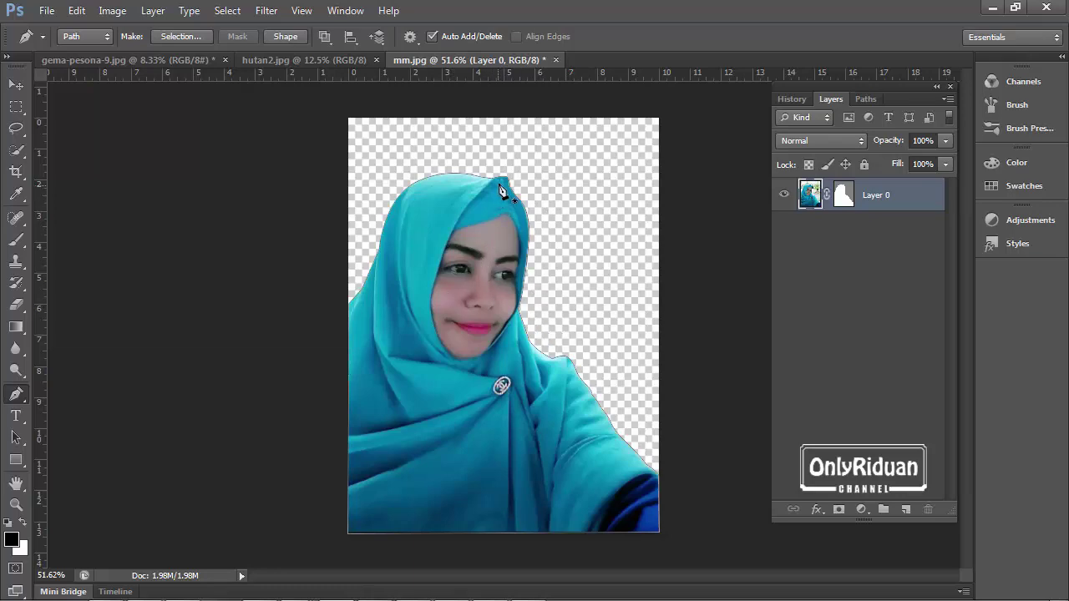
scroll(505, 180, "up", 1)
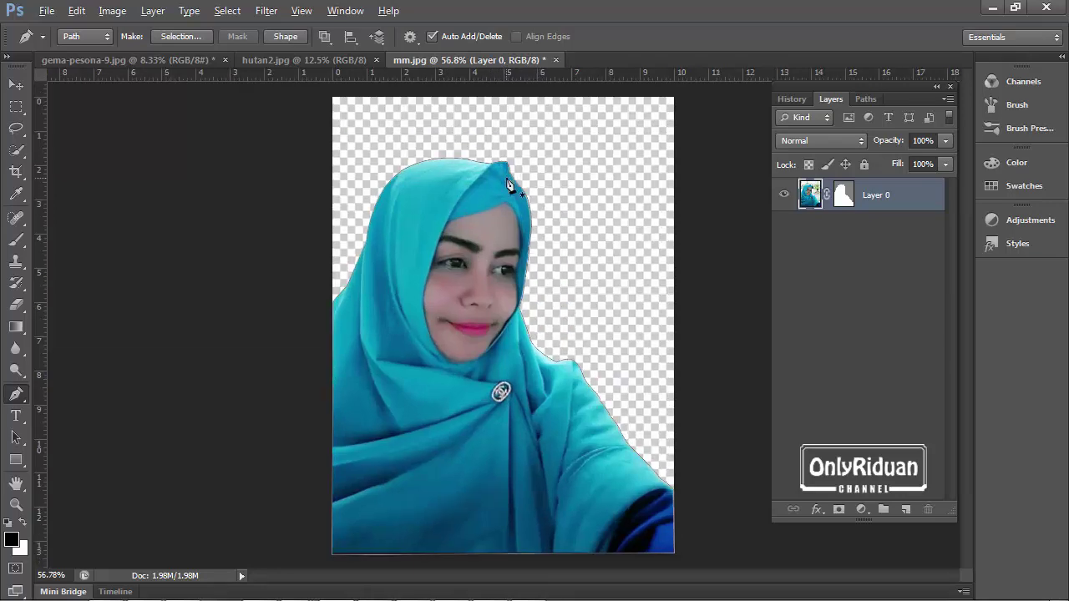
scroll(506, 171, "up", 2)
scroll(507, 163, "up", 1)
scroll(520, 167, "up", 2)
scroll(513, 172, "up", 1)
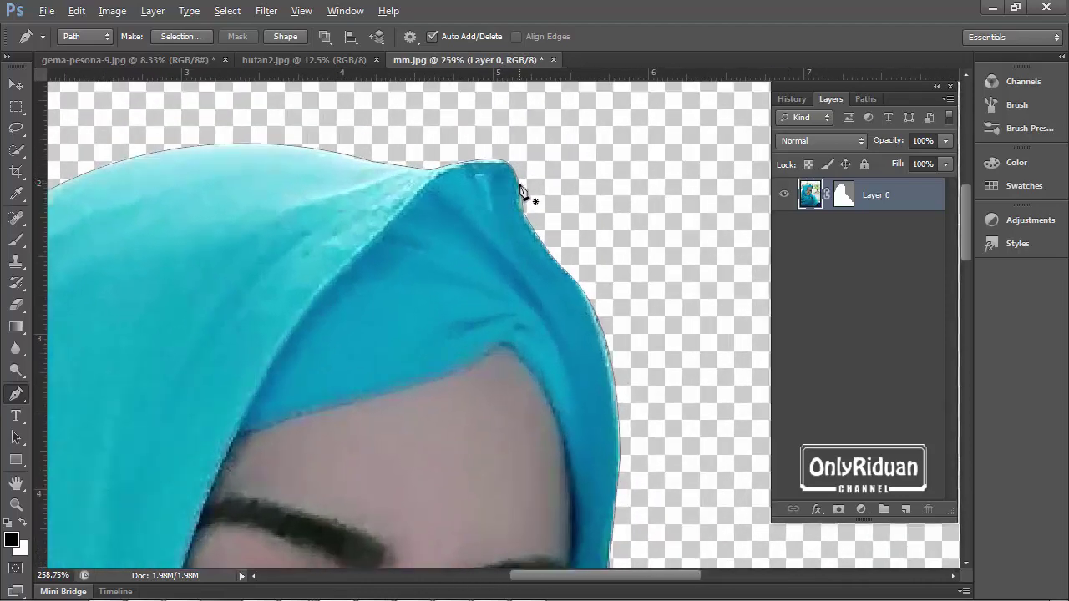
scroll(521, 191, "up", 1)
scroll(529, 199, "down", 1)
scroll(501, 180, "down", 1)
scroll(473, 160, "down", 1)
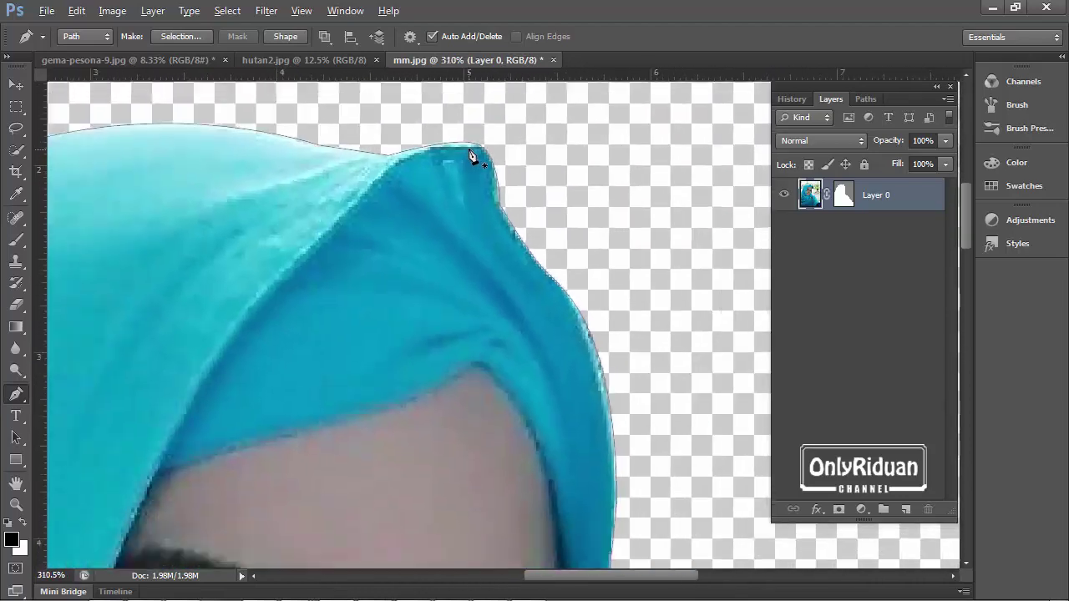
scroll(485, 156, "down", 1)
scroll(492, 152, "down", 1)
scroll(483, 150, "down", 1)
scroll(482, 150, "down", 1)
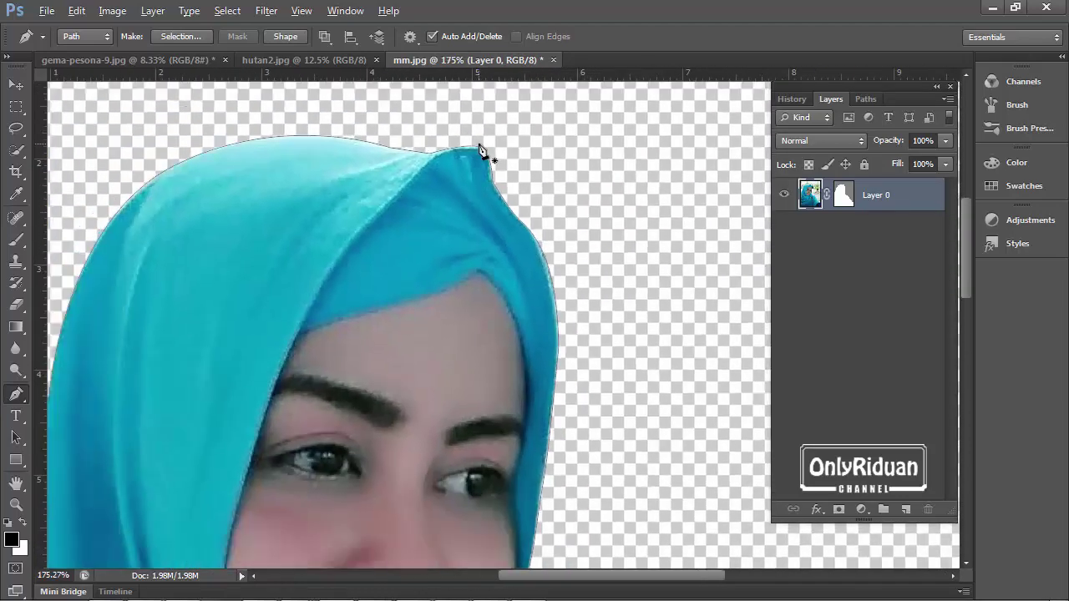
scroll(480, 150, "down", 1)
scroll(480, 150, "down", 1)
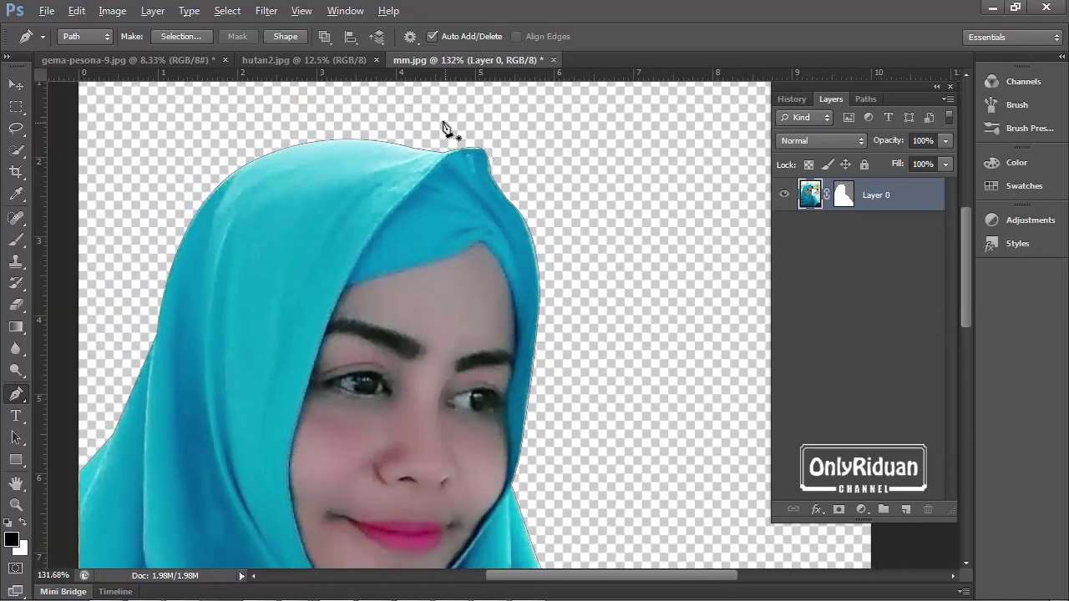
key("alt")
scroll(551, 190, "down", 1)
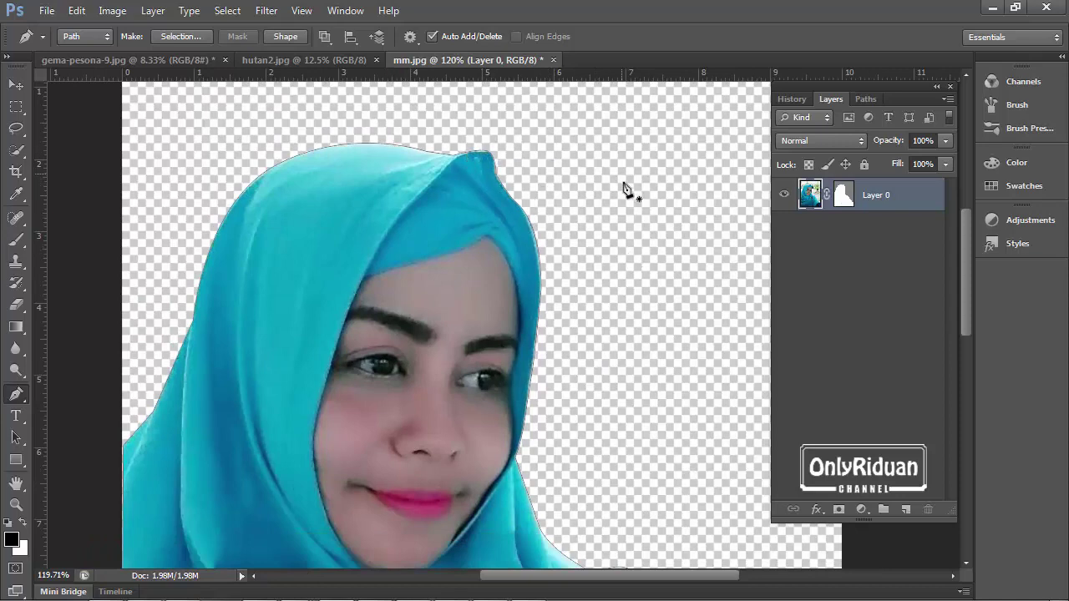
- Open the Properties panel and set the vector mask density to 0%
left_click(341, 11)
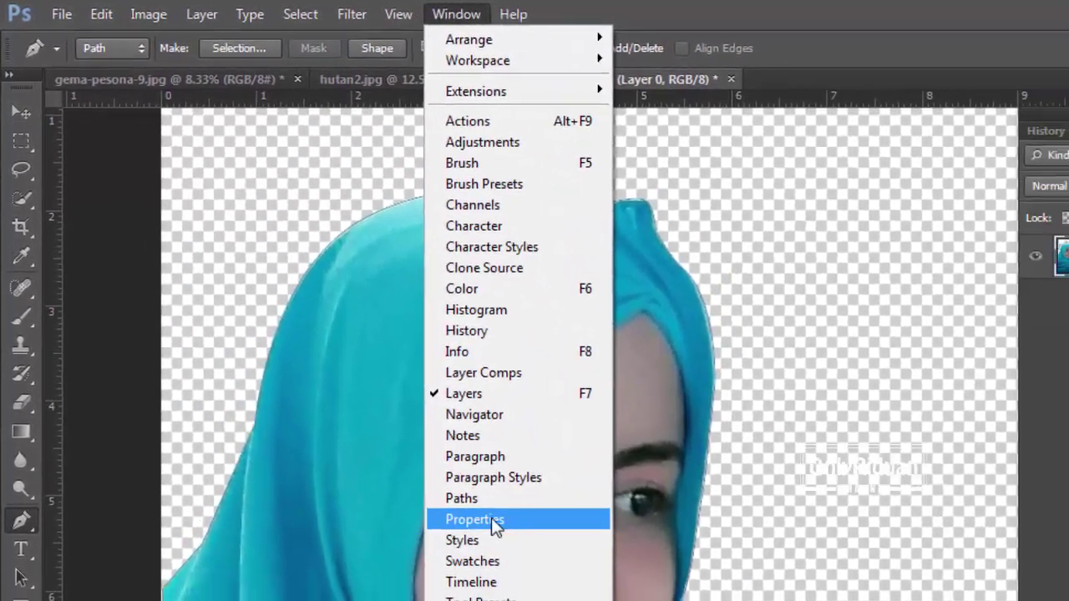
left_click(517, 550)
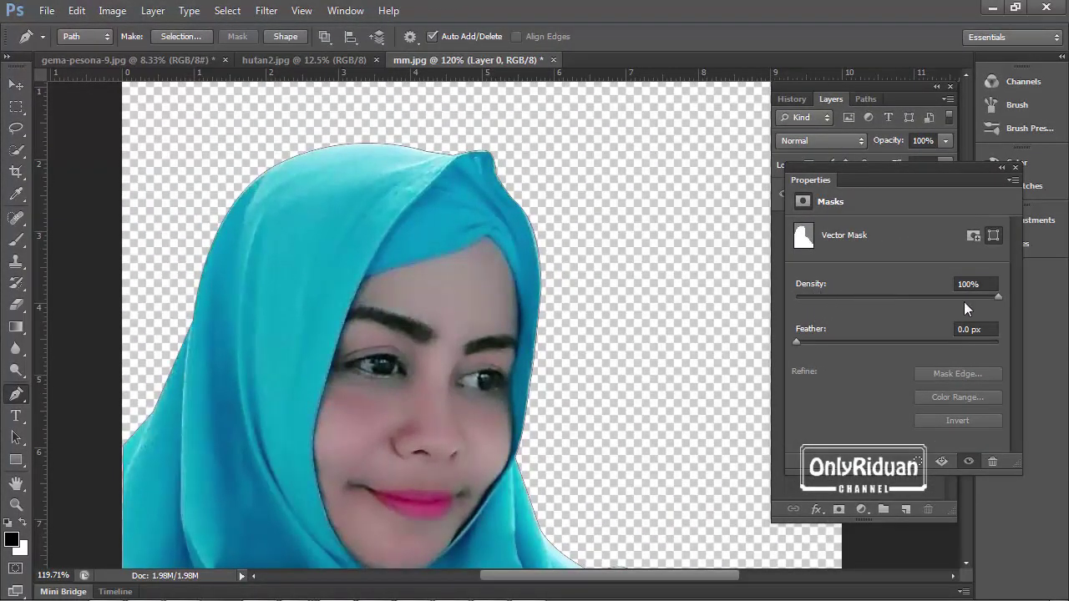
left_click_drag(999, 298, 854, 298)
key("Return")
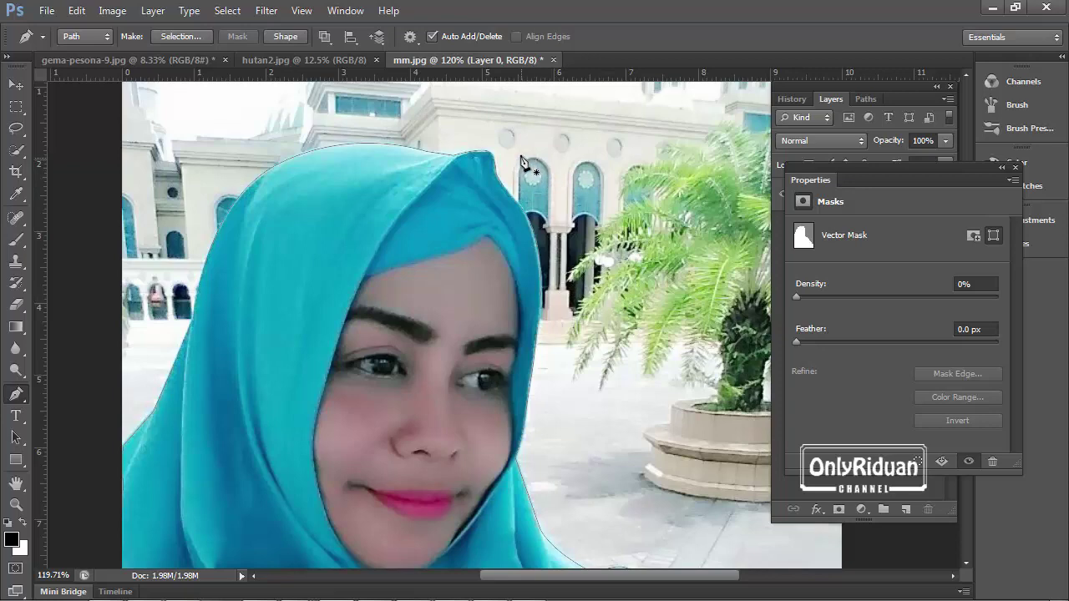
- Zoom in, activate the mask path and add an anchor reshaped to hug the hijab's top edge
scroll(487, 153, "up", 2)
scroll(487, 153, "up", 2)
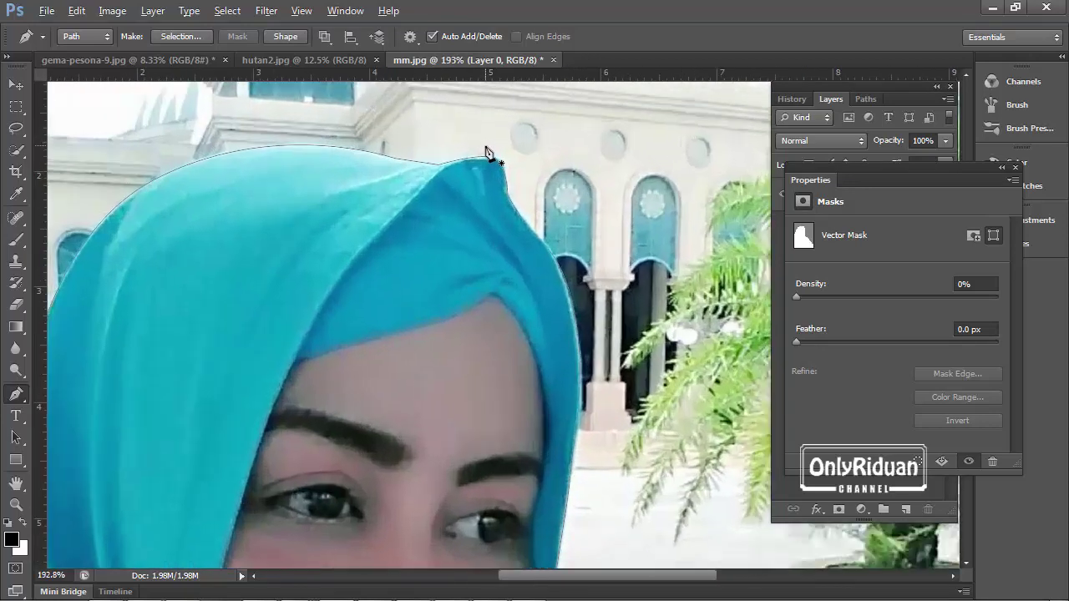
scroll(487, 153, "up", 1)
scroll(489, 155, "up", 1)
scroll(489, 157, "up", 1)
scroll(520, 173, "up", 1)
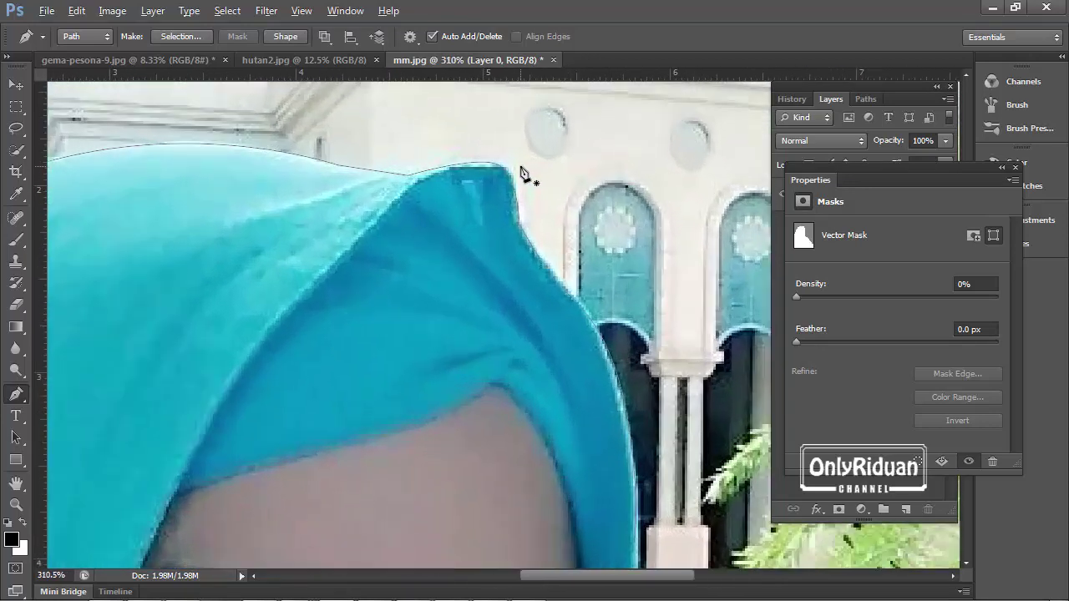
scroll(520, 173, "up", 1)
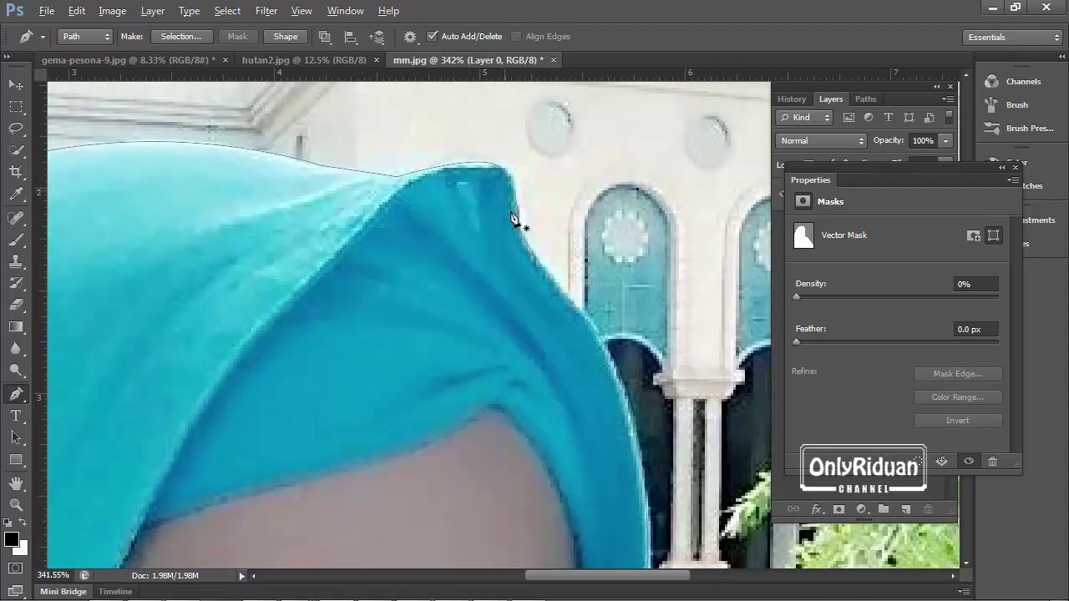
key("alt")
left_click(494, 168, "ctrl")
scroll(537, 262, "up", 3)
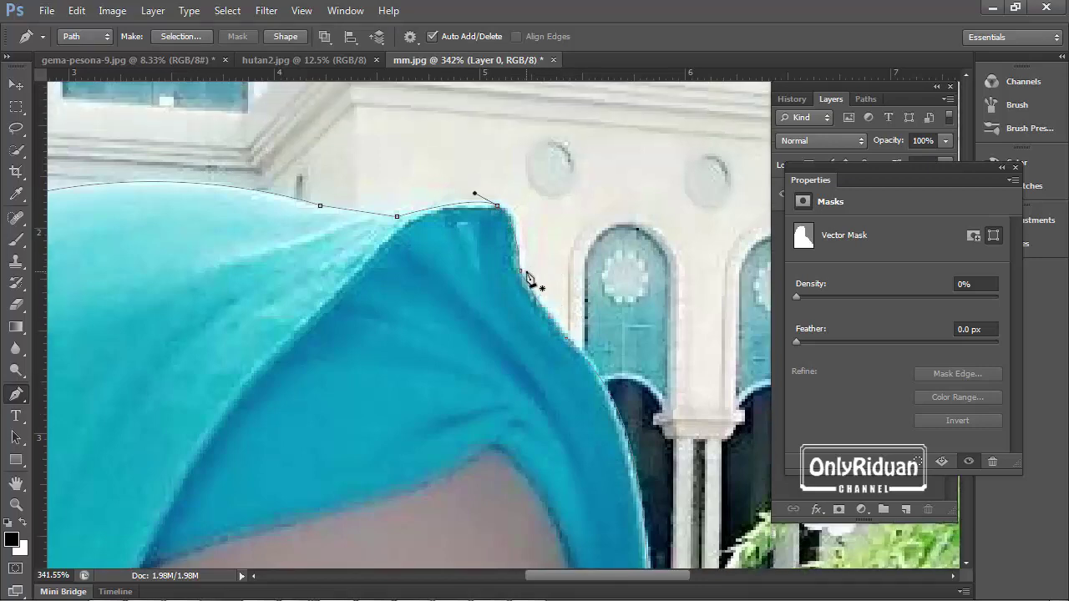
scroll(526, 259, "down", 2)
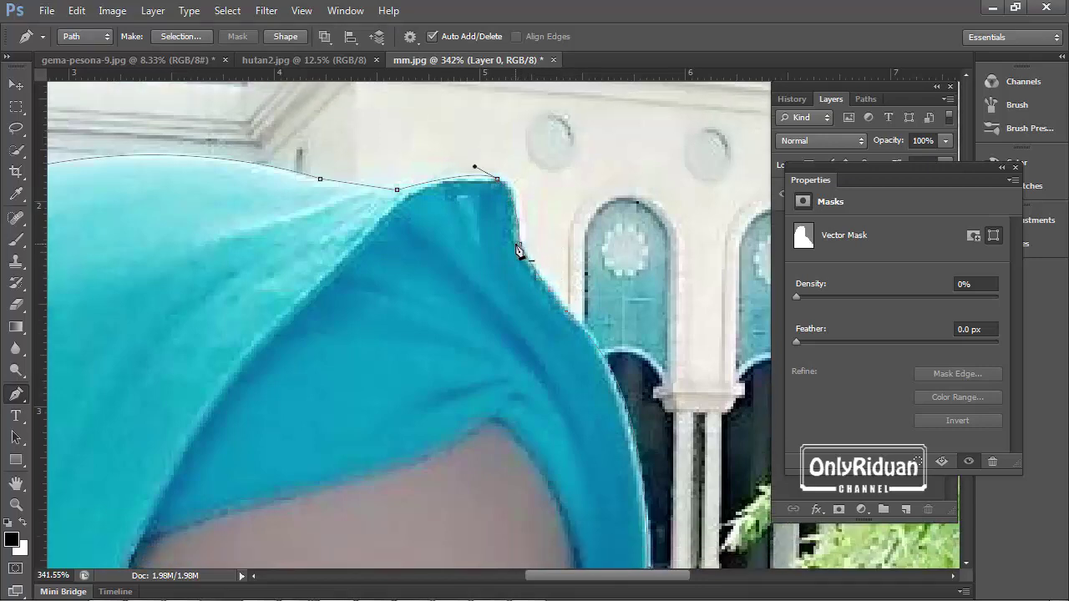
scroll(527, 254, "up", 2)
scroll(526, 255, "up", 1)
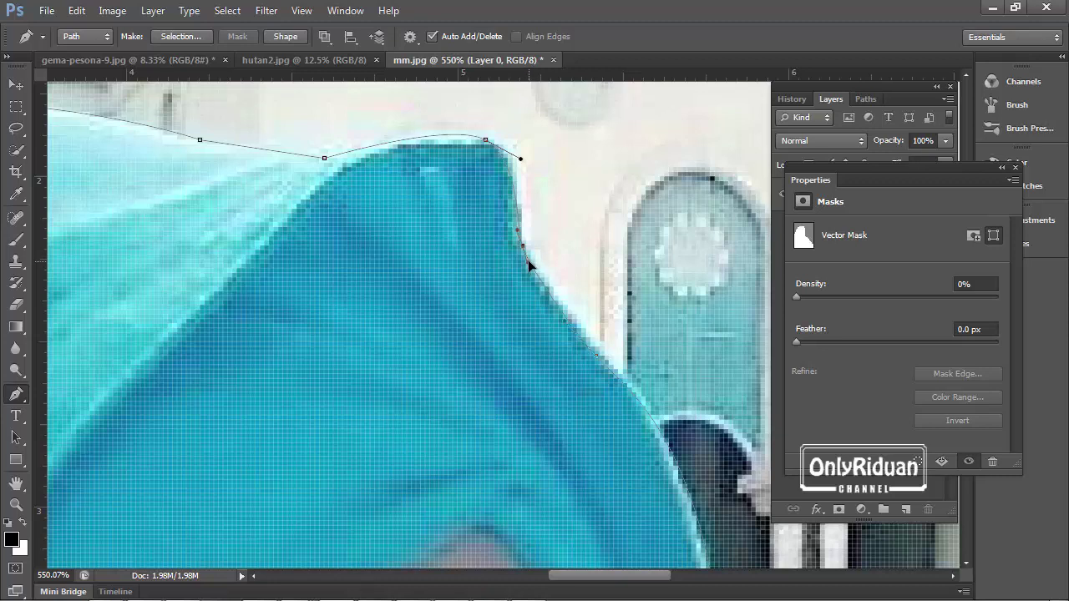
left_click(521, 159)
left_click_drag(520, 162, 528, 155)
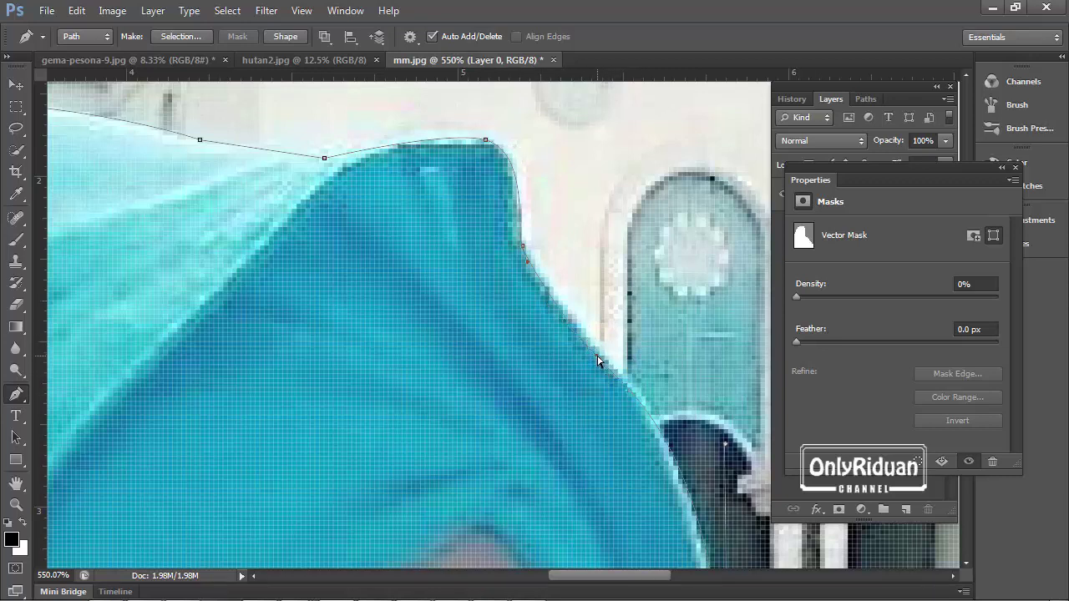
- Drag out direction handles to bend the mask path around the hijab's peak
left_click(596, 349)
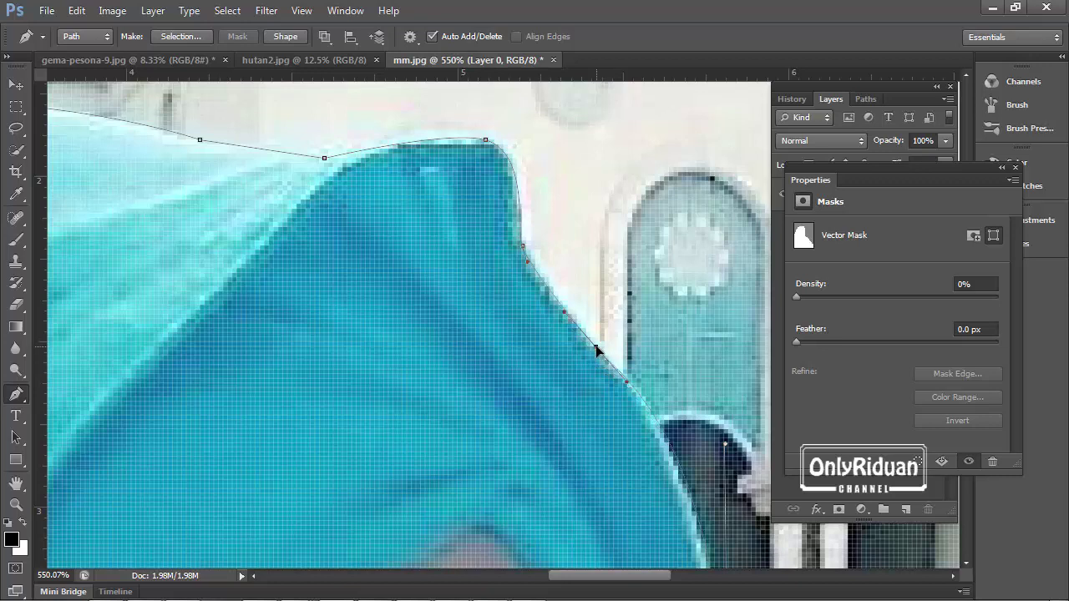
scroll(596, 359, "right", 2)
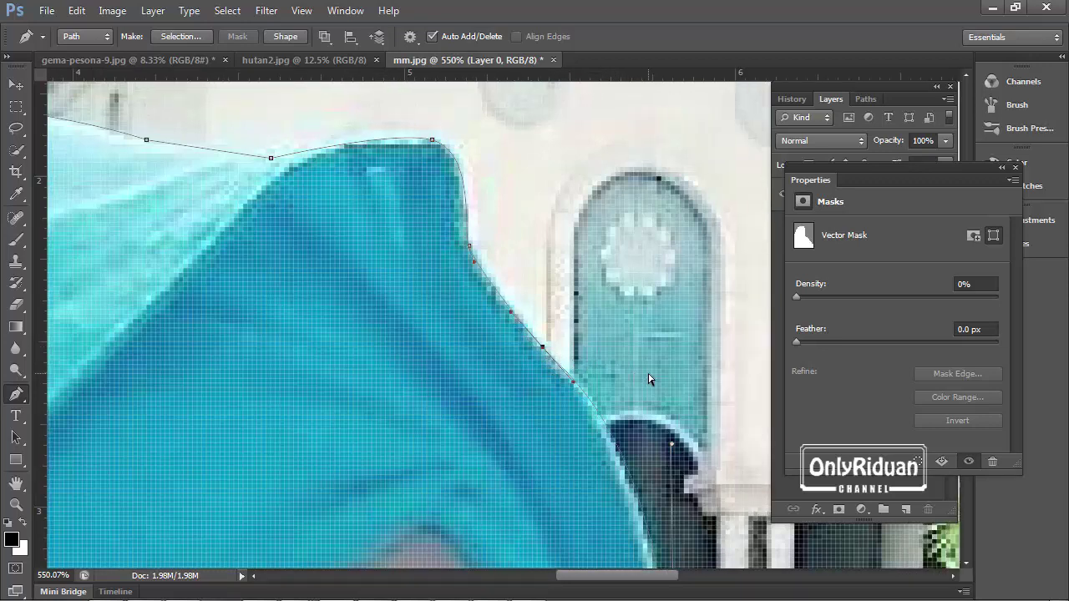
scroll(656, 355, "down", 1)
scroll(666, 359, "down", 2)
scroll(657, 358, "down", 2)
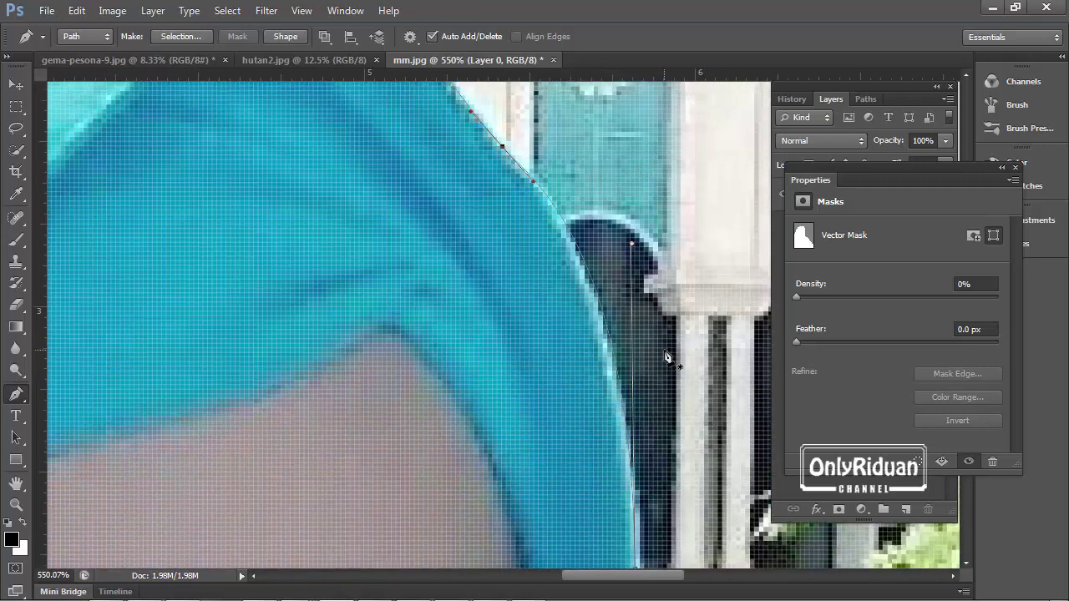
scroll(616, 338, "down", 1)
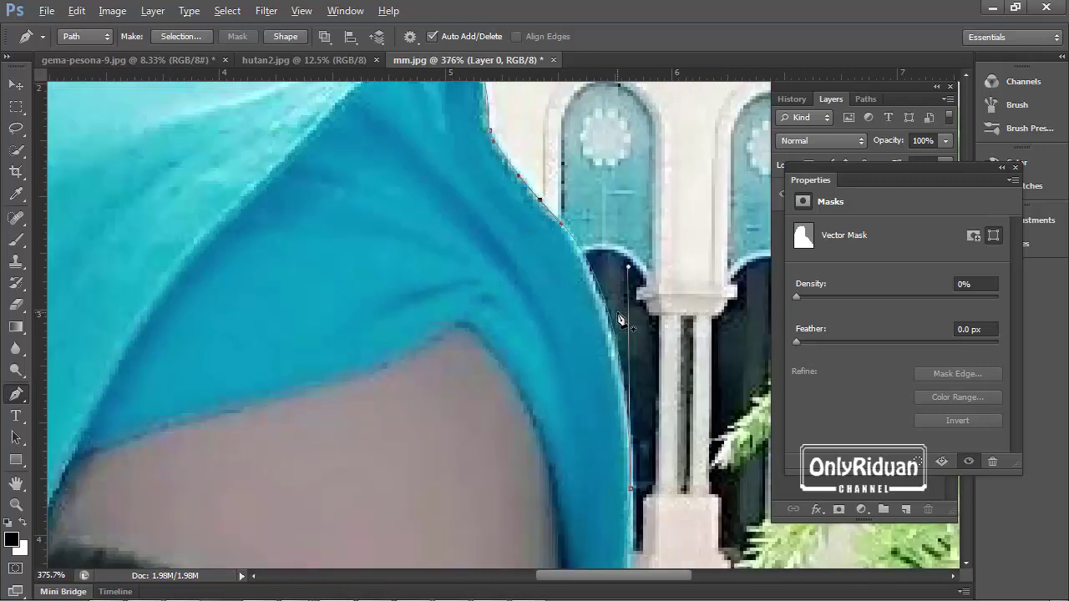
scroll(616, 338, "down", 1)
key("alt")
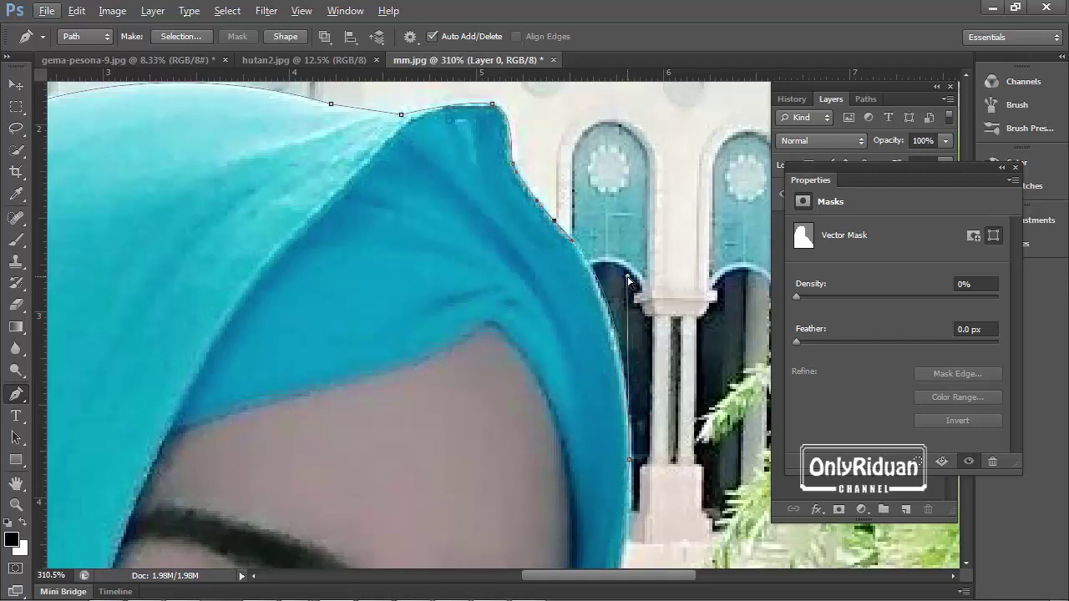
key("alt")
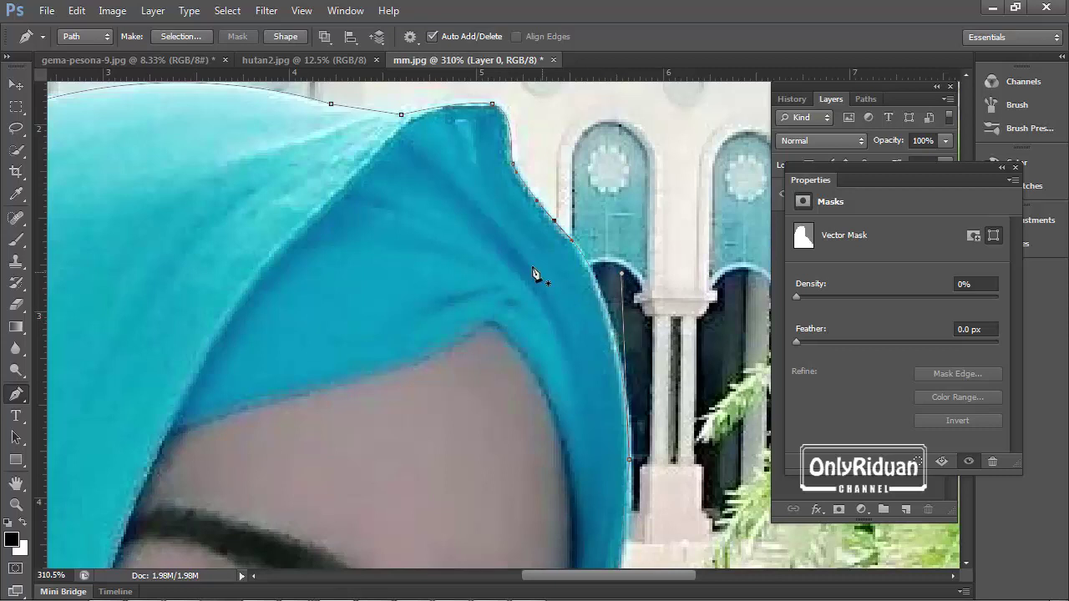
scroll(409, 117, "up", 1)
scroll(401, 158, "up", 2)
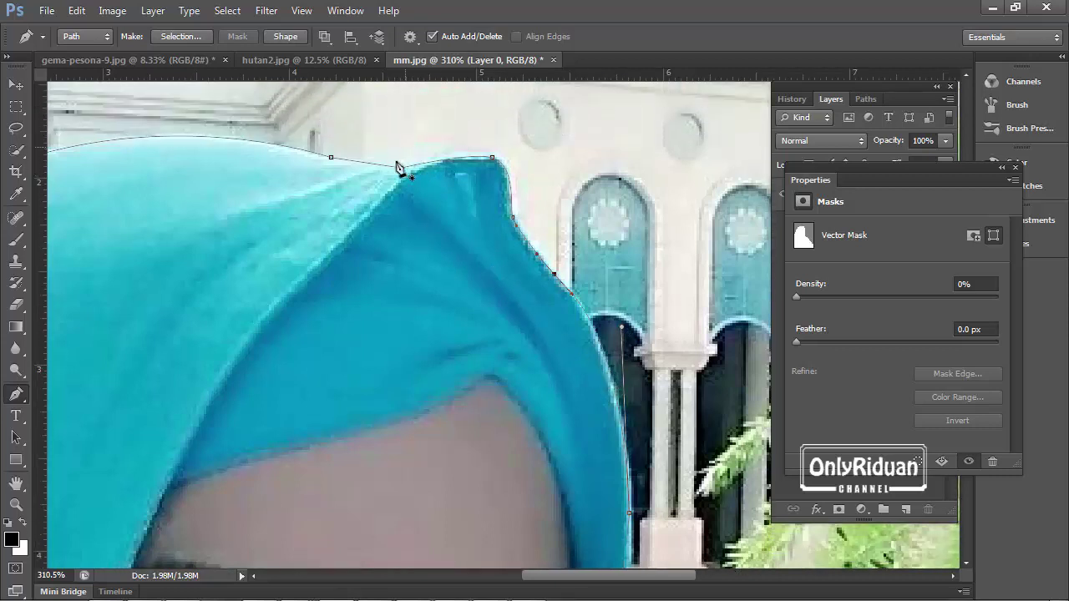
scroll(384, 172, "up", 1)
scroll(386, 179, "up", 1)
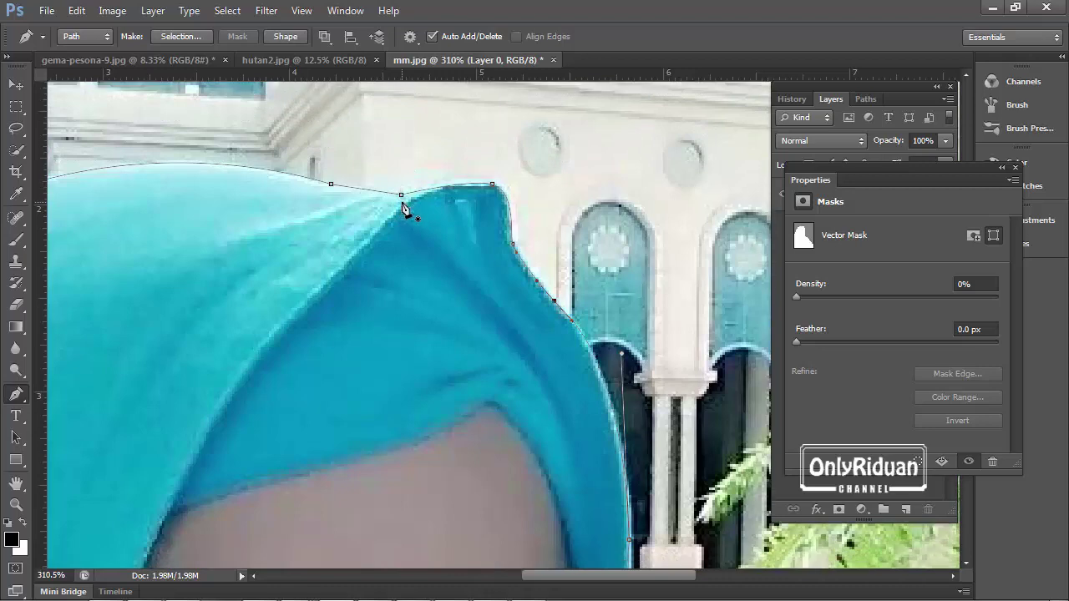
scroll(401, 201, "up", 2, "alt")
scroll(393, 199, "up", 3, "alt")
scroll(385, 197, "up", 3, "alt")
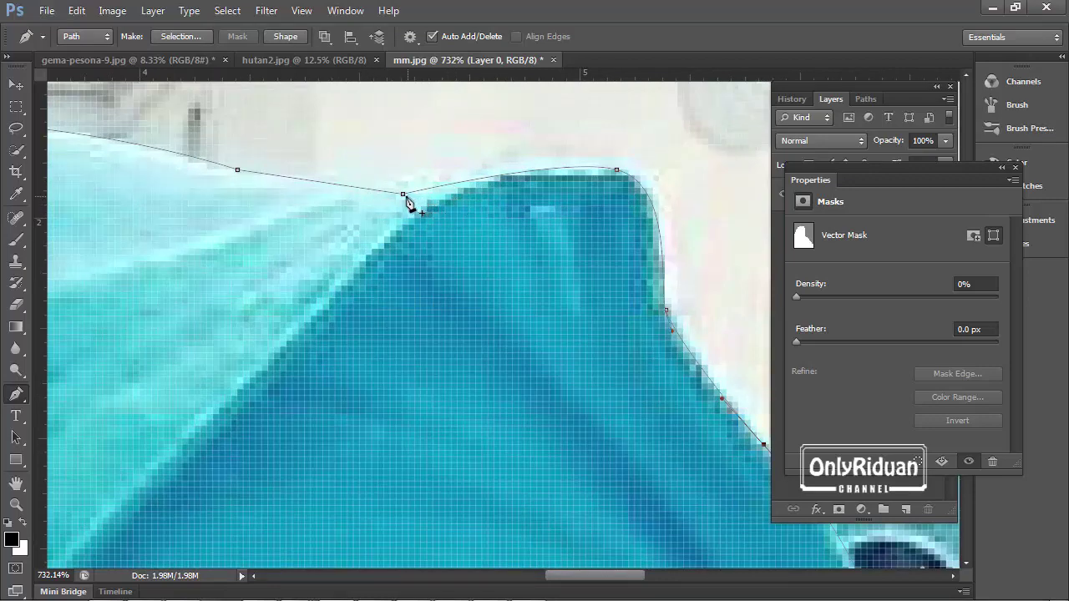
left_click_drag(403, 194, 433, 197)
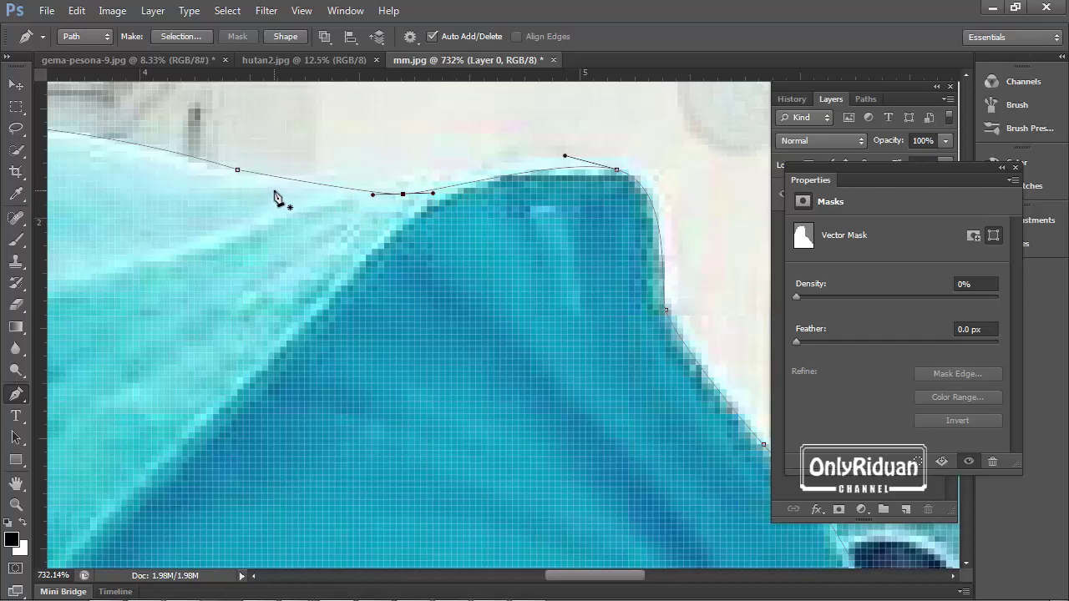
scroll(389, 187, "down", 1)
scroll(392, 190, "down", 2)
- Zoom out, move the Properties panel off the Layers list and select Layer 0's vector mask
scroll(393, 188, "down", 2)
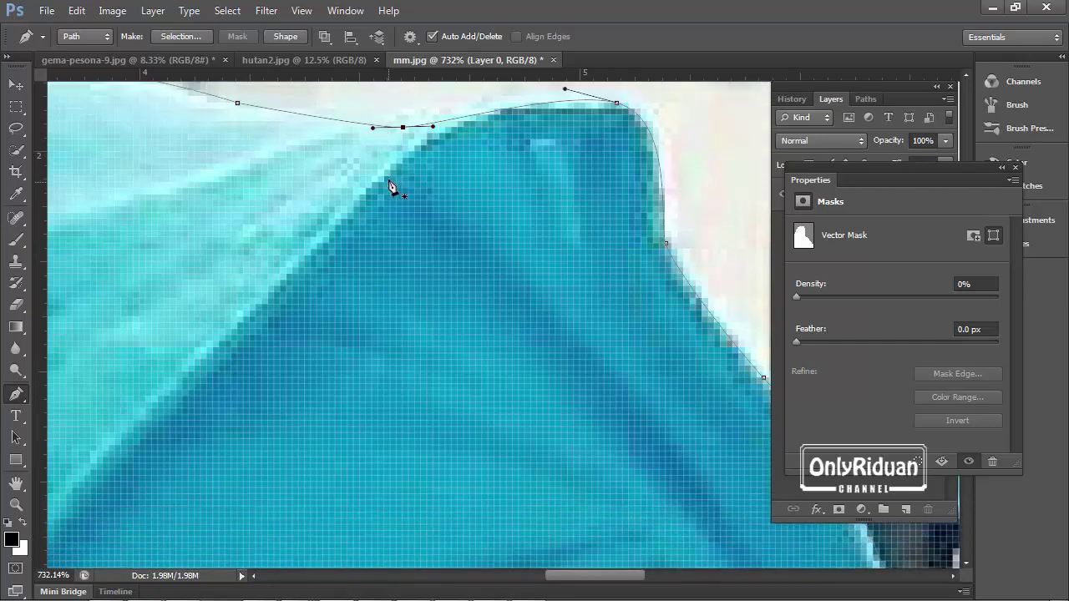
scroll(391, 176, "down", 2)
scroll(390, 172, "down", 2)
scroll(386, 176, "down", 2)
scroll(365, 177, "down", 2)
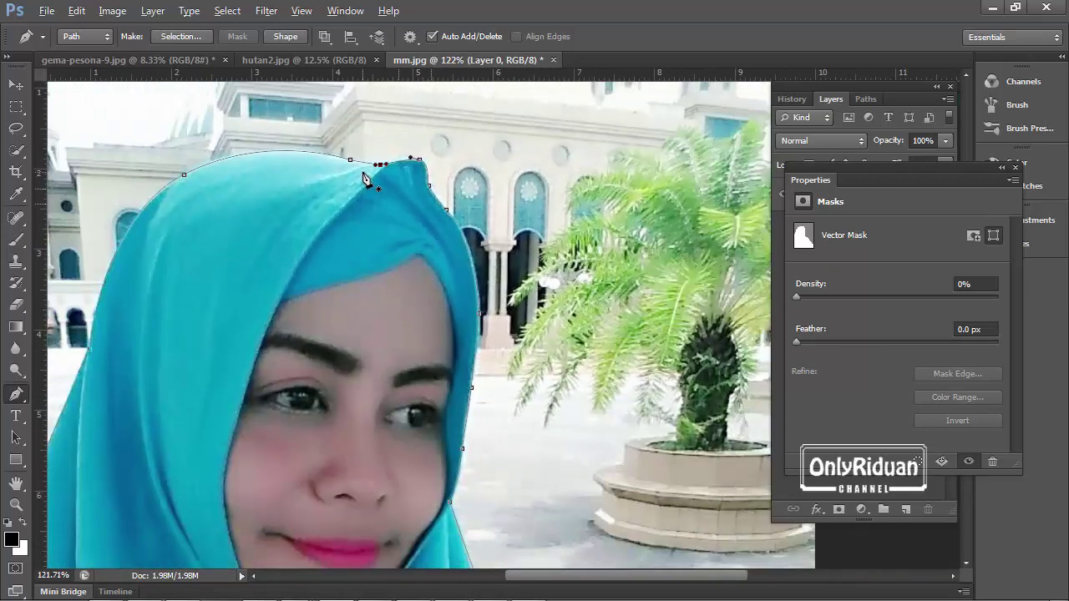
scroll(370, 176, "down", 2)
scroll(455, 368, "down", 1)
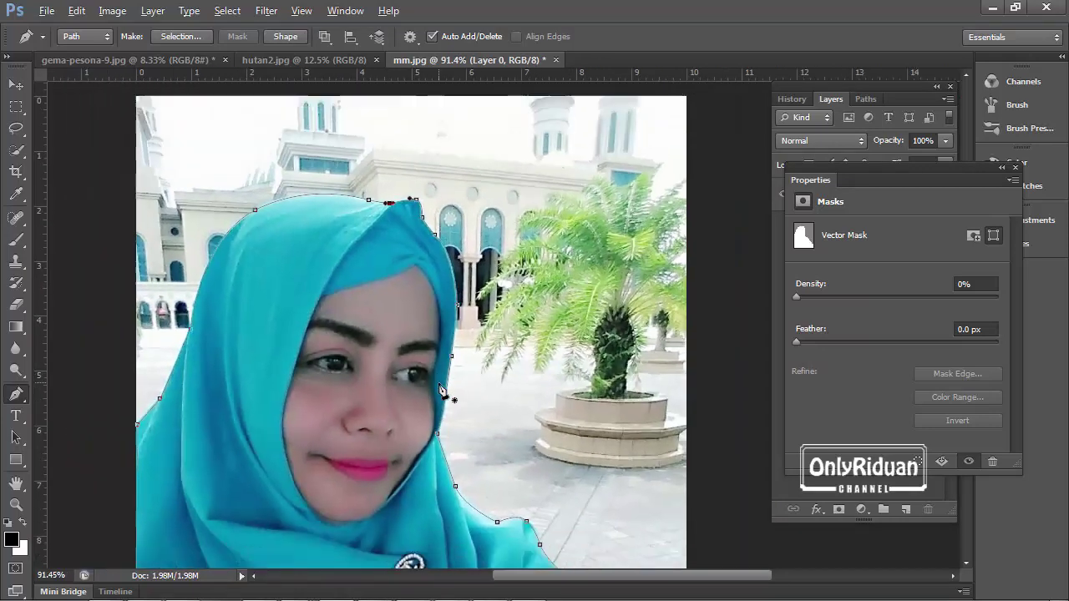
scroll(622, 535, "down", 2)
scroll(543, 501, "up", 1)
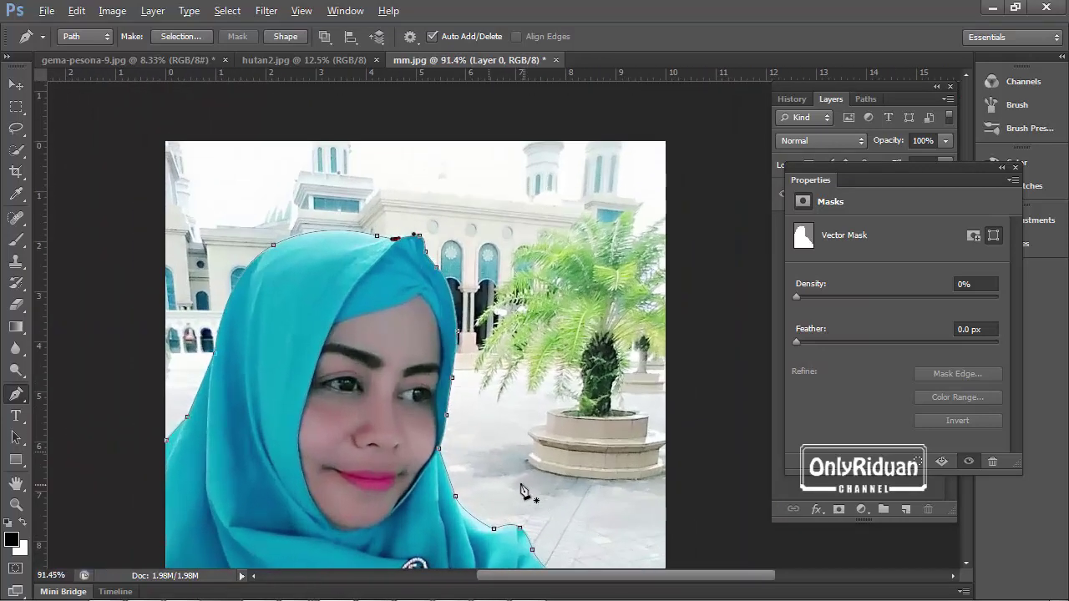
scroll(468, 435, "up", 1)
key("alt")
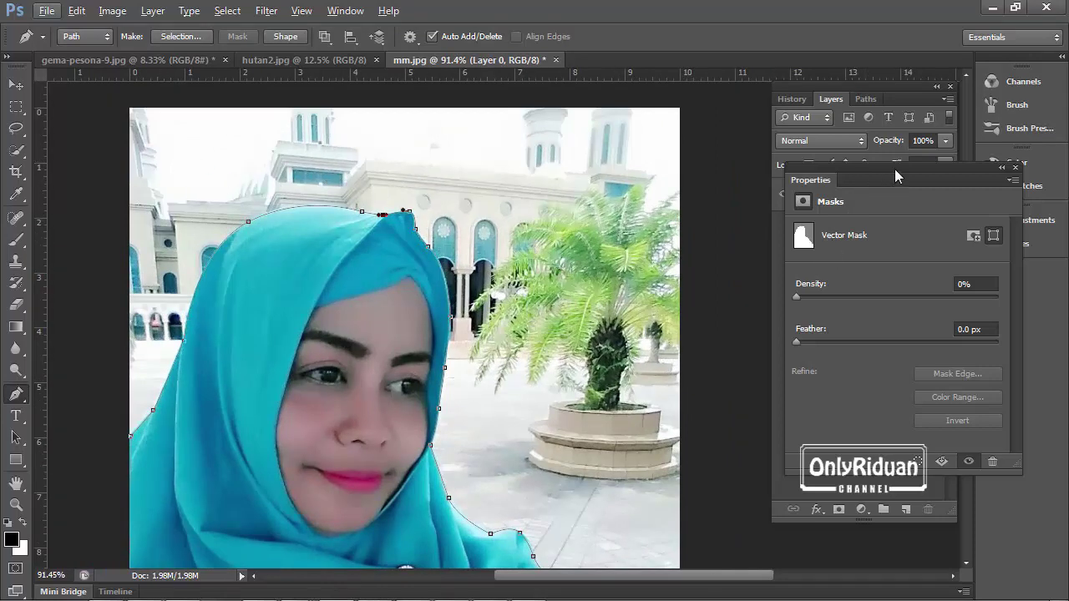
left_click_drag(894, 168, 780, 294)
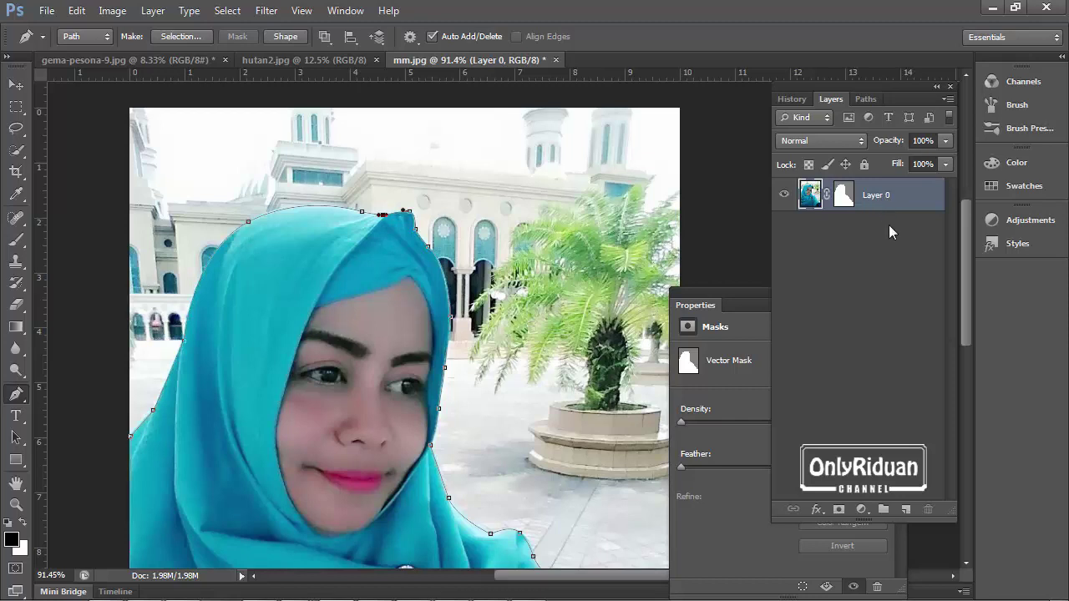
left_click(889, 225)
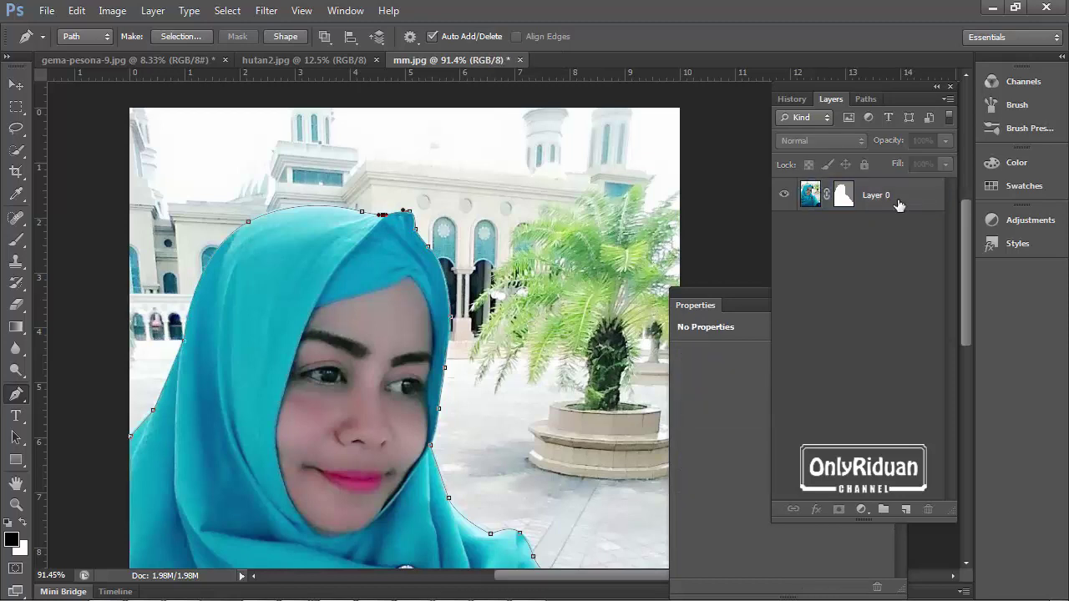
left_click(739, 299)
left_click(844, 210)
- Raise the vector mask density from 0% to 100%, then deselect Layer 0
left_click_drag(745, 295, 554, 209)
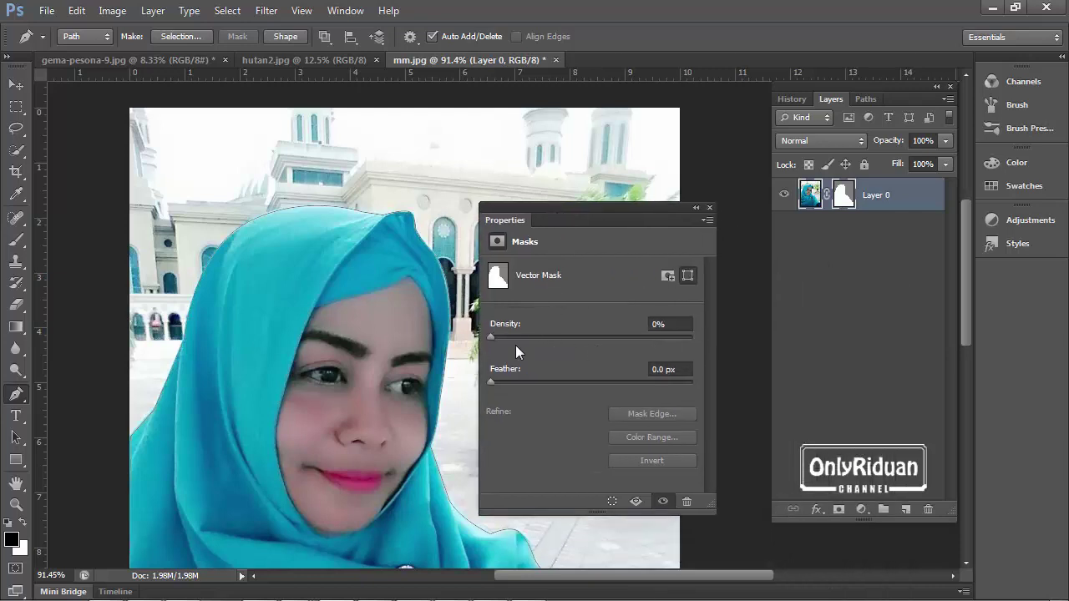
left_click_drag(491, 337, 529, 338)
left_click_drag(701, 347, 715, 348)
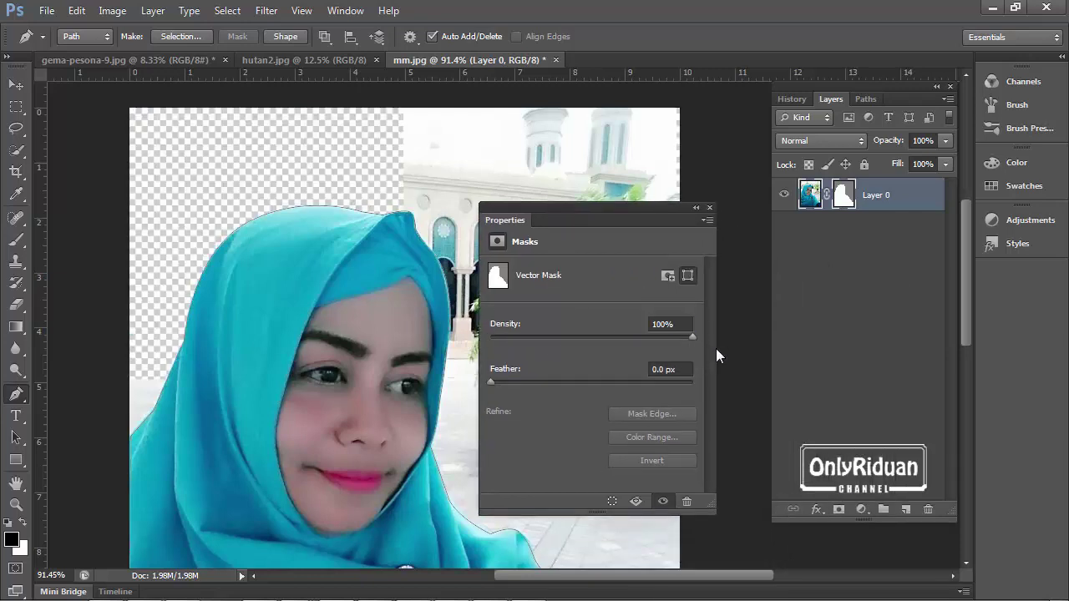
mouse_move(604, 209)
left_mouse_down()
mouse_move(657, 208)
mouse_move(657, 249)
mouse_move(680, 253)
mouse_move(668, 199)
left_mouse_up()
left_click(841, 231)
scroll(459, 244, "down", 1, "alt")
scroll(459, 244, "down", 1, "alt")
- Move the Properties panel off the portrait and bring up the gema-pesona-9.jpg flower document
scroll(401, 286, "left", 3)
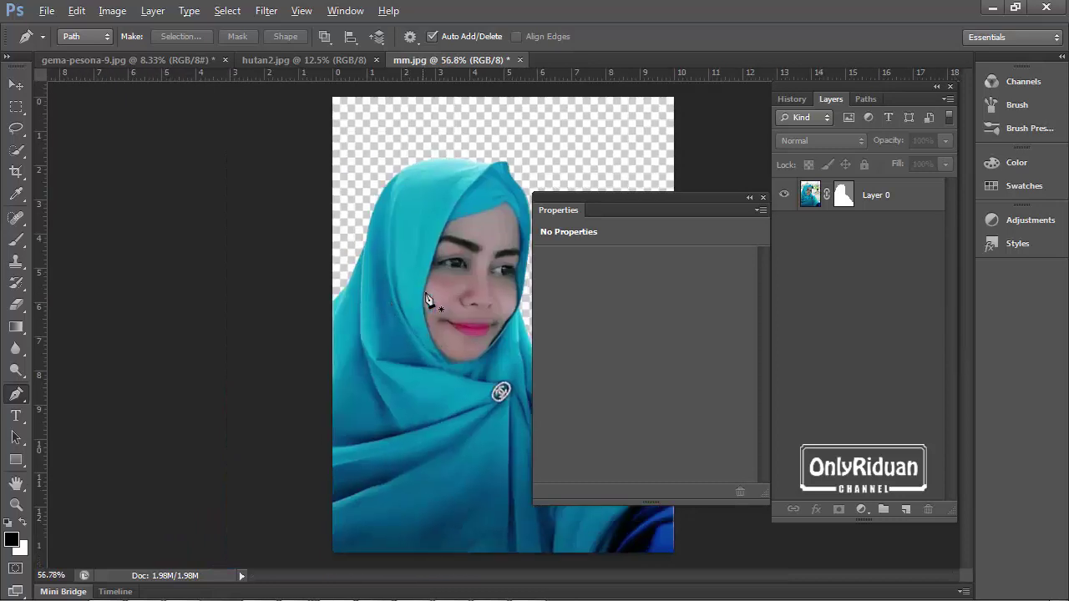
mouse_move(631, 197)
left_mouse_down()
mouse_move(381, 211)
mouse_move(167, 150)
mouse_move(144, 127)
left_mouse_up()
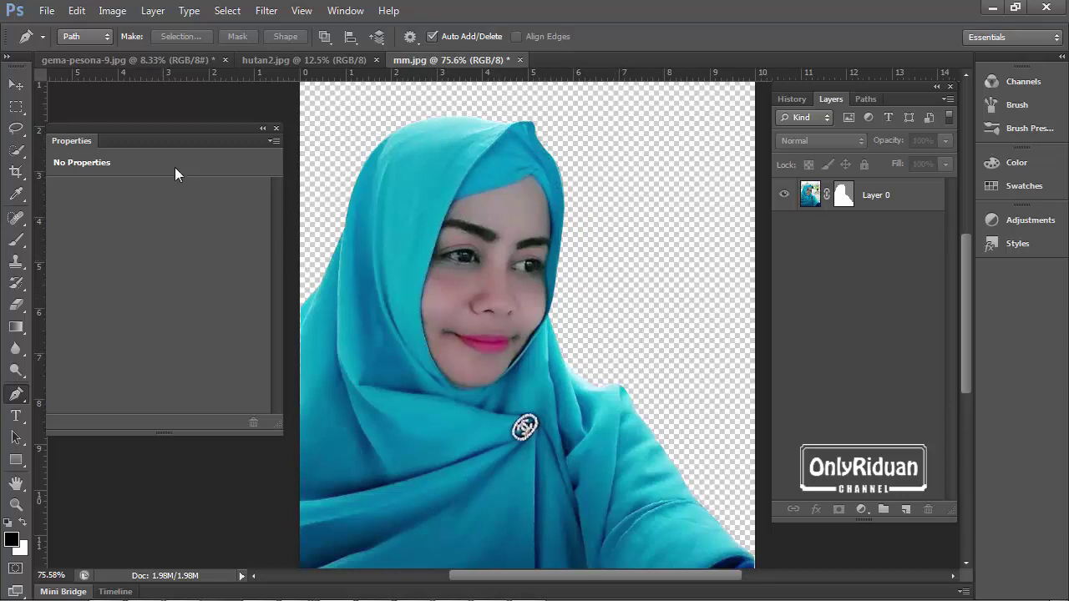
left_click(150, 57)
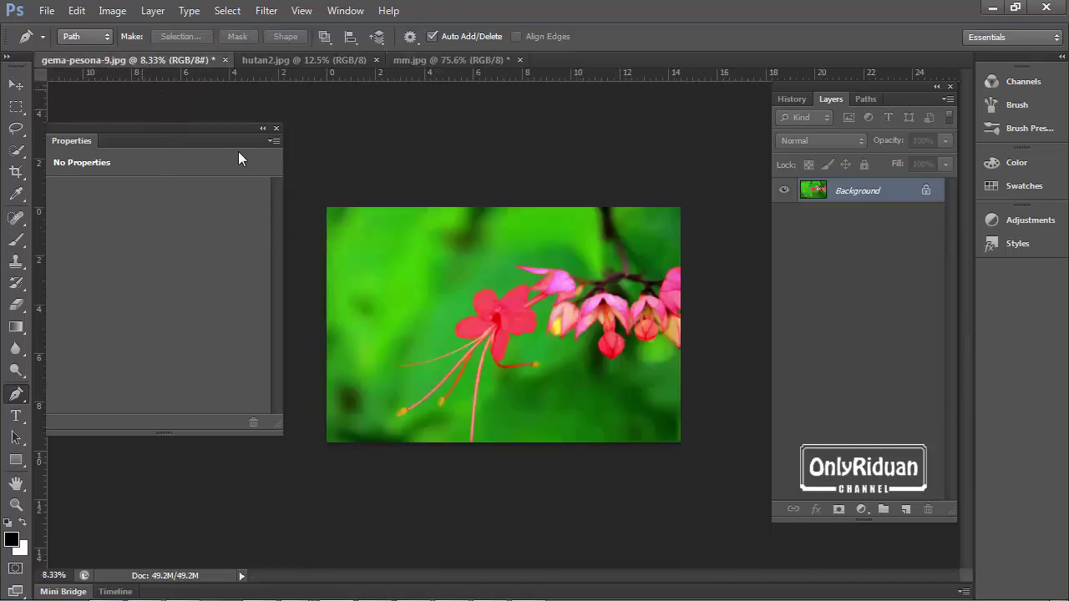
- Copy the flower photo into mm.jpg as Layer 1 with the Move tool and shift it across the canvas
left_click(15, 86)
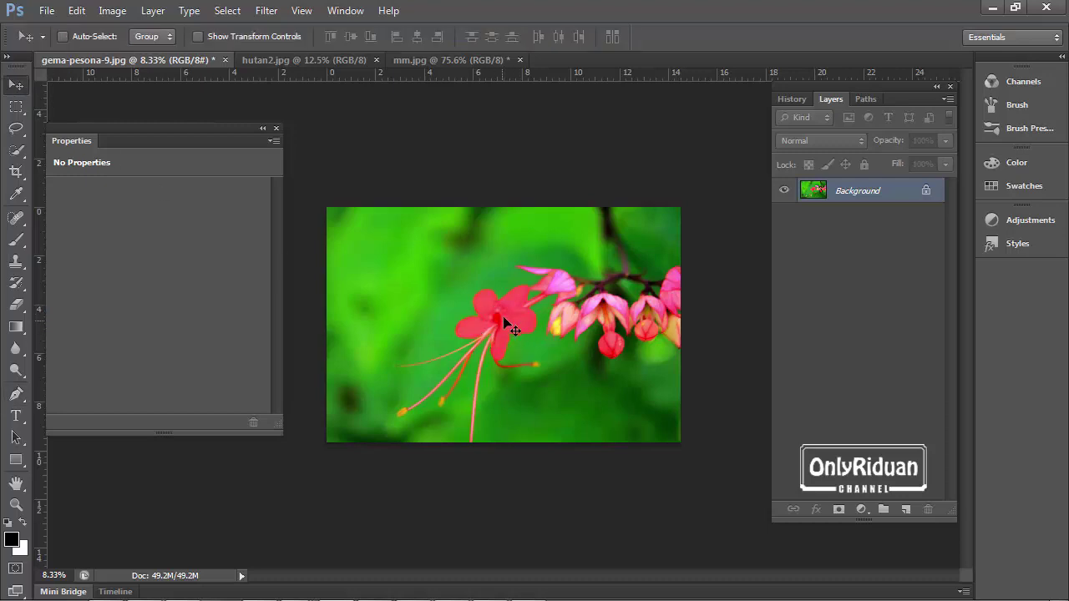
mouse_move(513, 311)
left_mouse_down()
mouse_move(436, 62)
mouse_move(621, 296)
mouse_move(628, 244)
left_mouse_up()
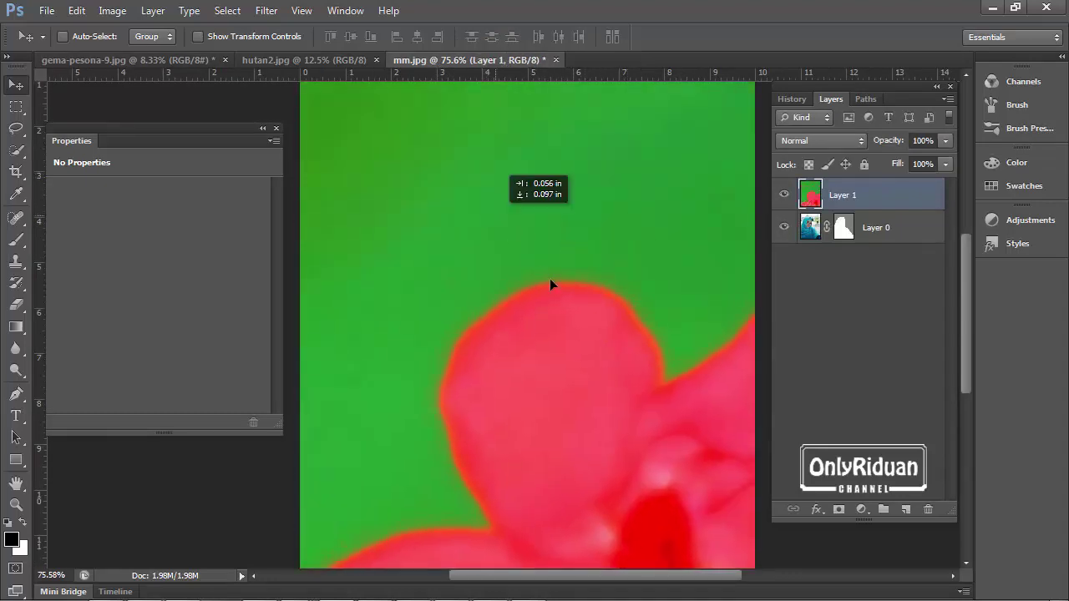
mouse_move(565, 251)
left_mouse_down()
mouse_move(479, 213)
mouse_move(507, 251)
mouse_move(581, 289)
mouse_move(640, 342)
left_mouse_up()
mouse_move(377, 186)
left_mouse_down()
mouse_move(563, 298)
mouse_move(718, 440)
mouse_move(502, 275)
mouse_move(541, 321)
mouse_move(384, 175)
mouse_move(494, 276)
mouse_move(513, 234)
mouse_move(558, 219)
mouse_move(543, 206)
mouse_move(413, 219)
mouse_move(550, 206)
mouse_move(502, 197)
left_mouse_up()
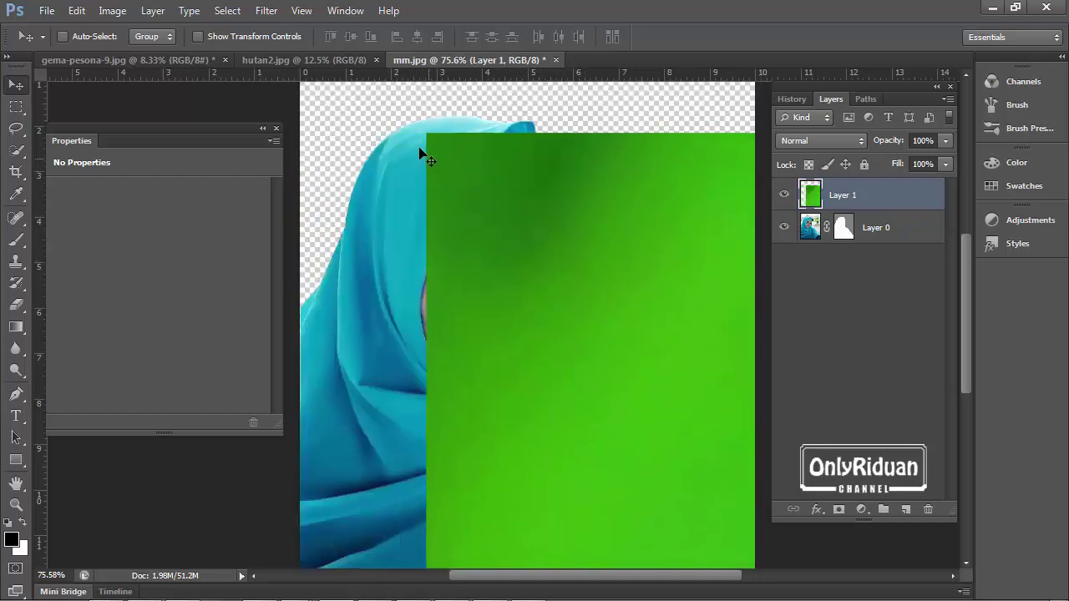
- Free-transform Layer 1 down to about 93%, move it over the canvas, and commit
key("ctrl+t")
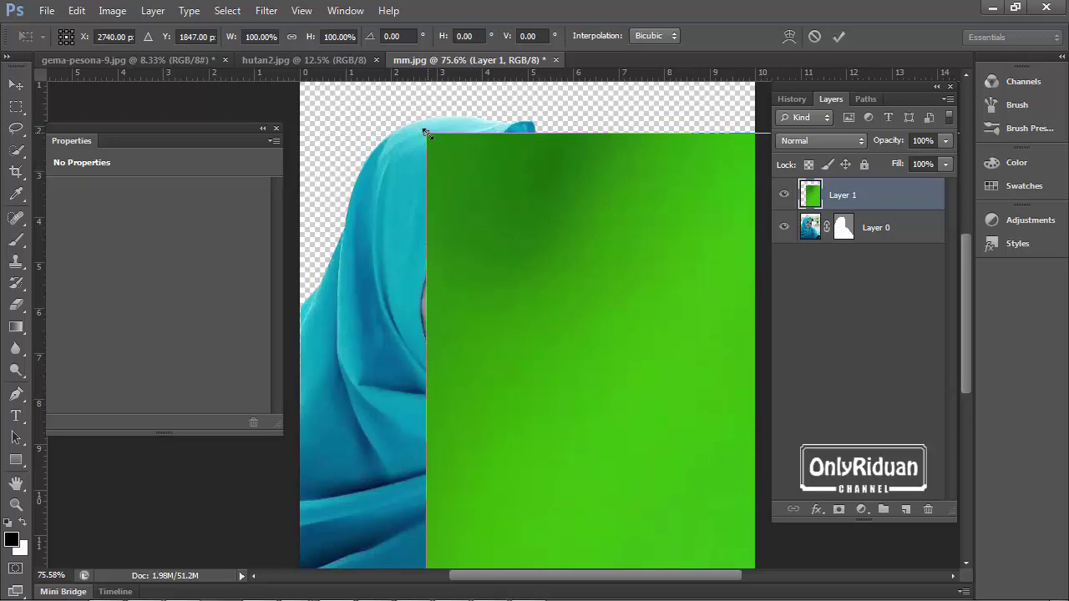
left_click_drag(424, 132, 640, 276)
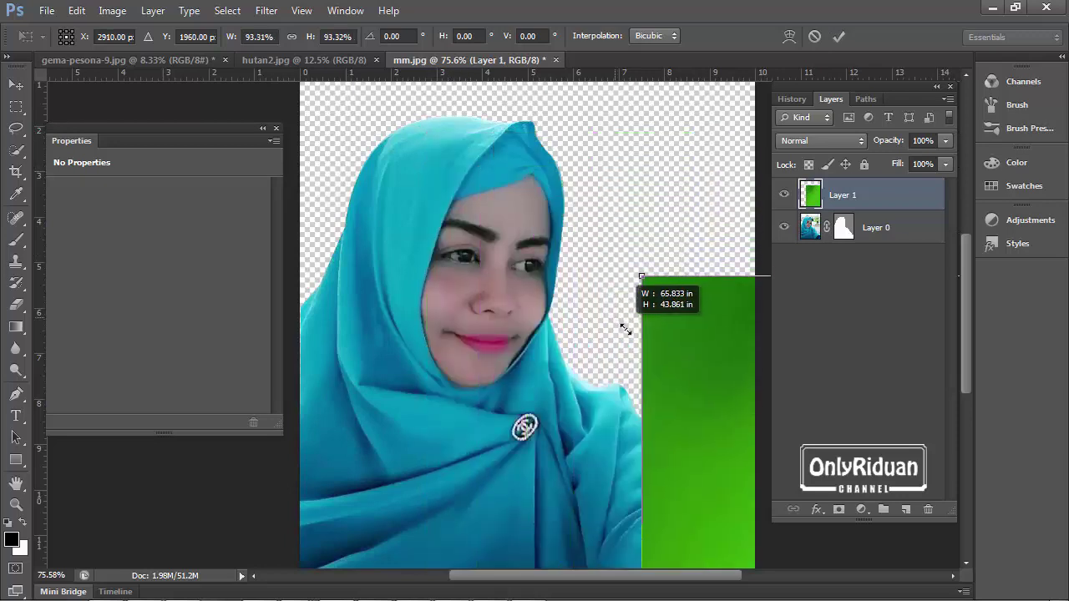
mouse_move(687, 354)
left_mouse_down()
mouse_move(508, 267)
mouse_move(380, 187)
mouse_move(169, 147)
left_mouse_up()
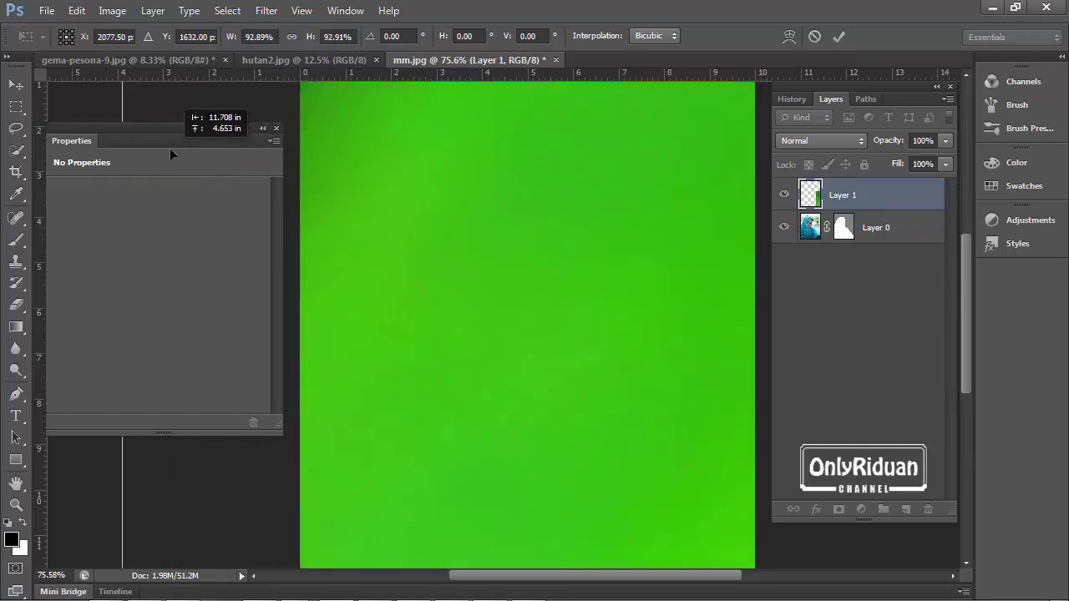
left_click(833, 39)
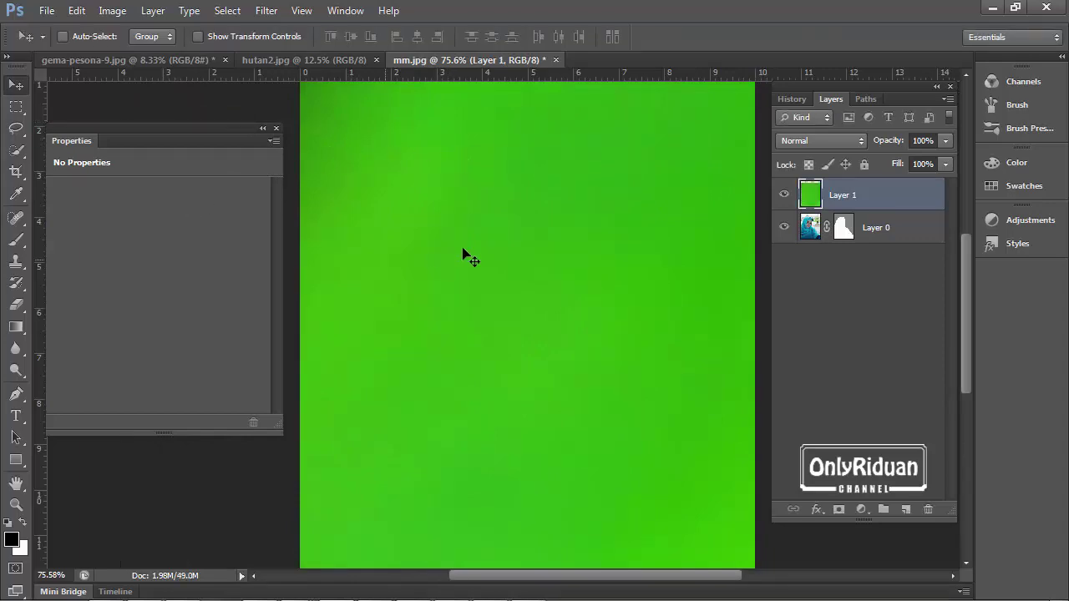
- Start a proportional free transform on the flower layer, scroll its scale down, and move it over the canvas
key("ctrl+t")
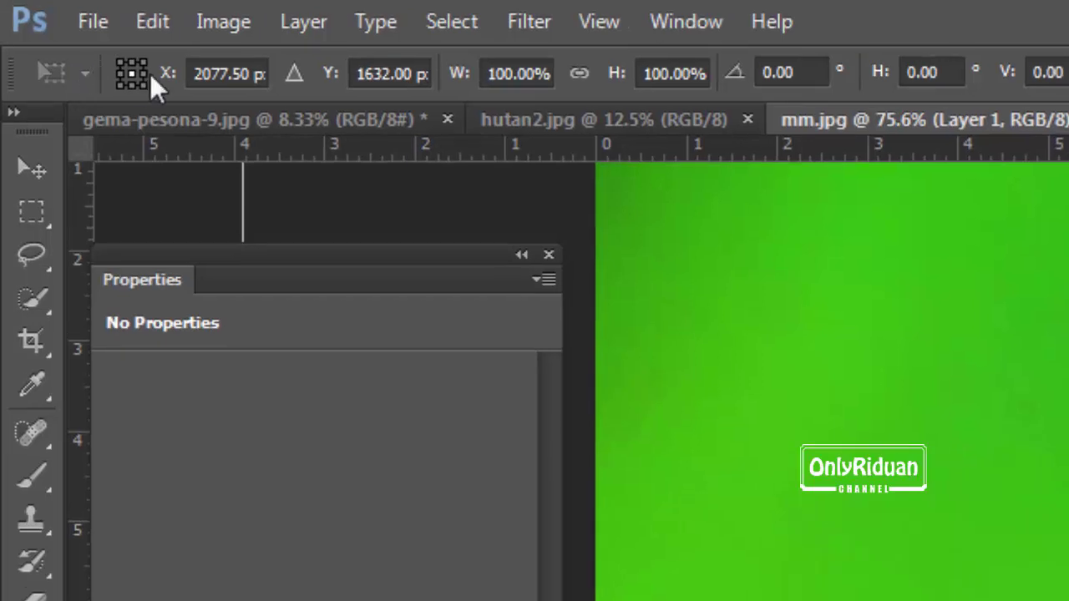
left_click(580, 74)
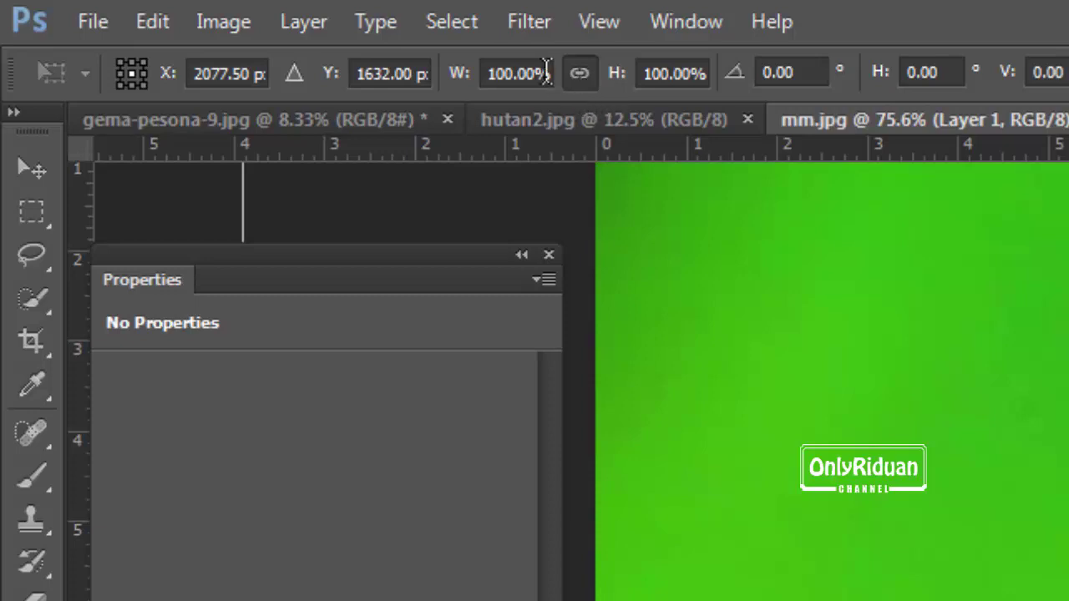
left_click(547, 72)
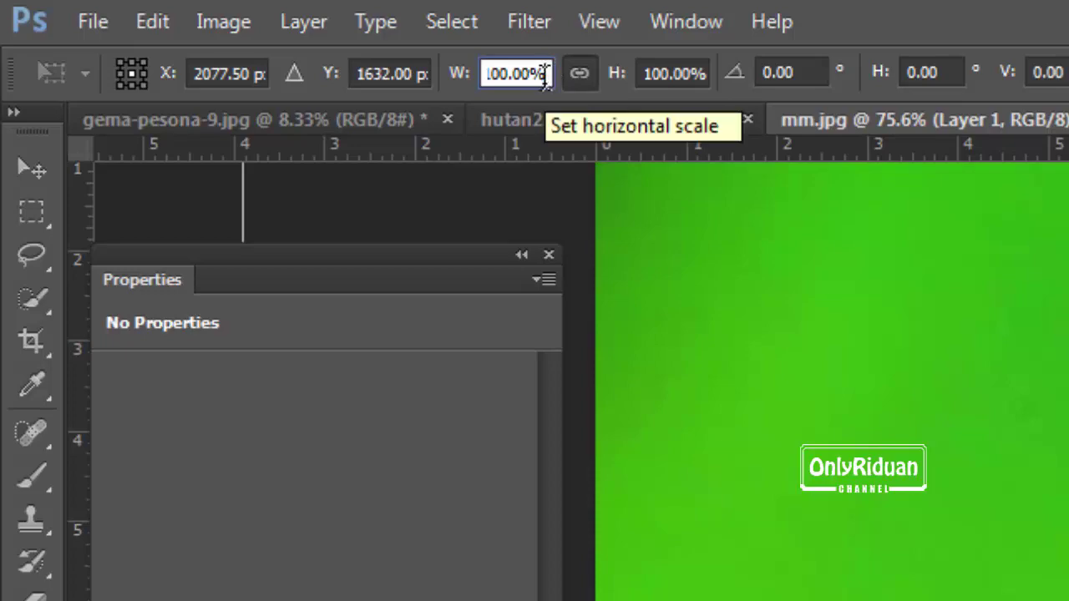
scroll(546, 73, "down", 4)
scroll(546, 72, "down", 3)
scroll(547, 73, "down", 5)
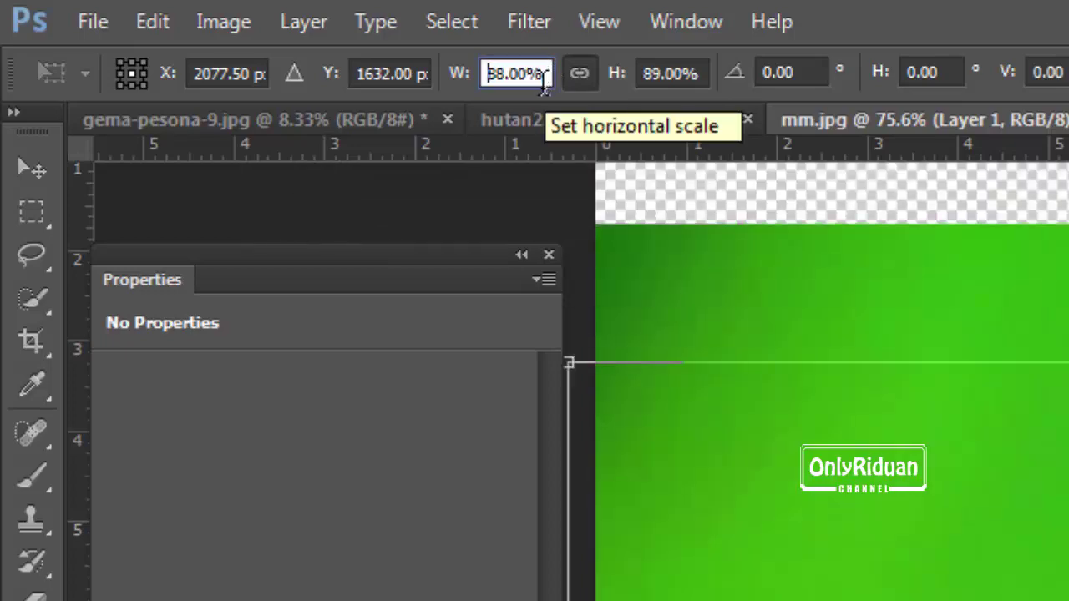
scroll(546, 73, "down", 5)
scroll(434, 69, "down", 8)
type("75")
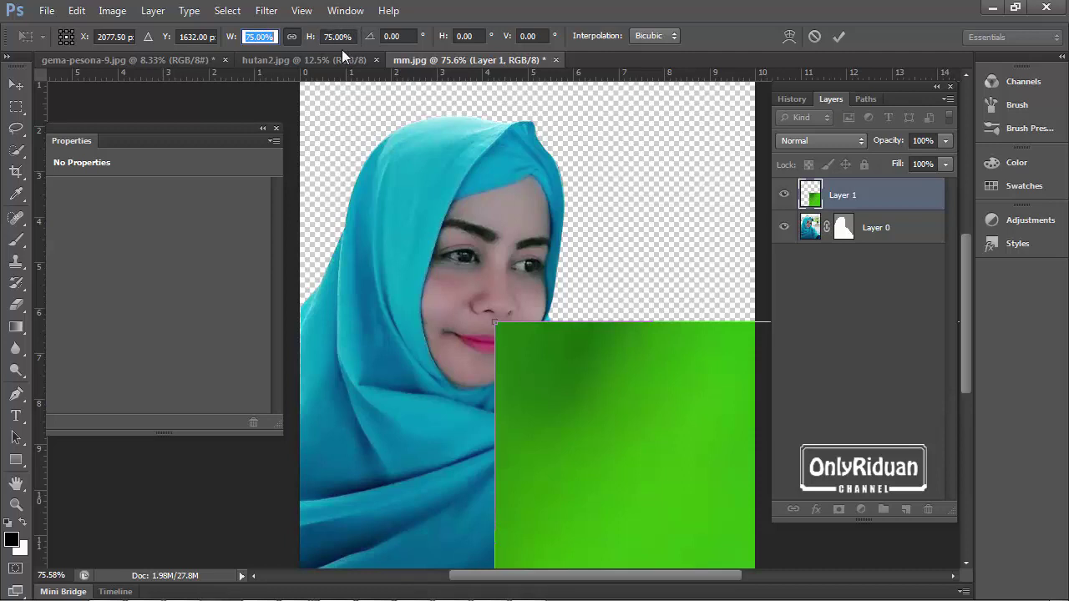
left_click_drag(640, 391, 284, 77)
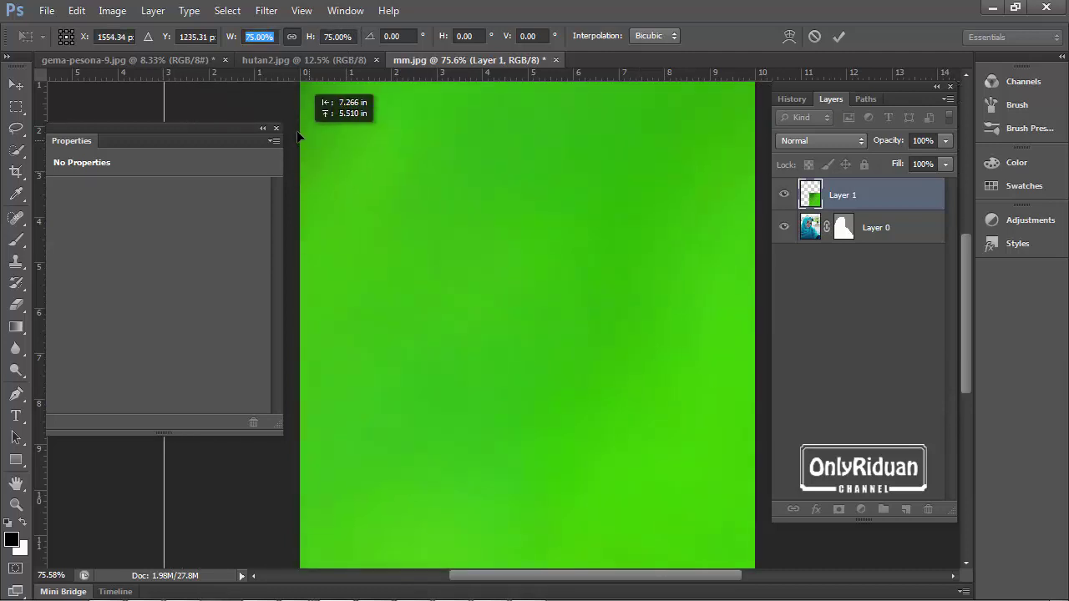
- Set the flower layer's scale to 70%, step it down to 41%, and move it up-left
left_click(258, 37)
type("70")
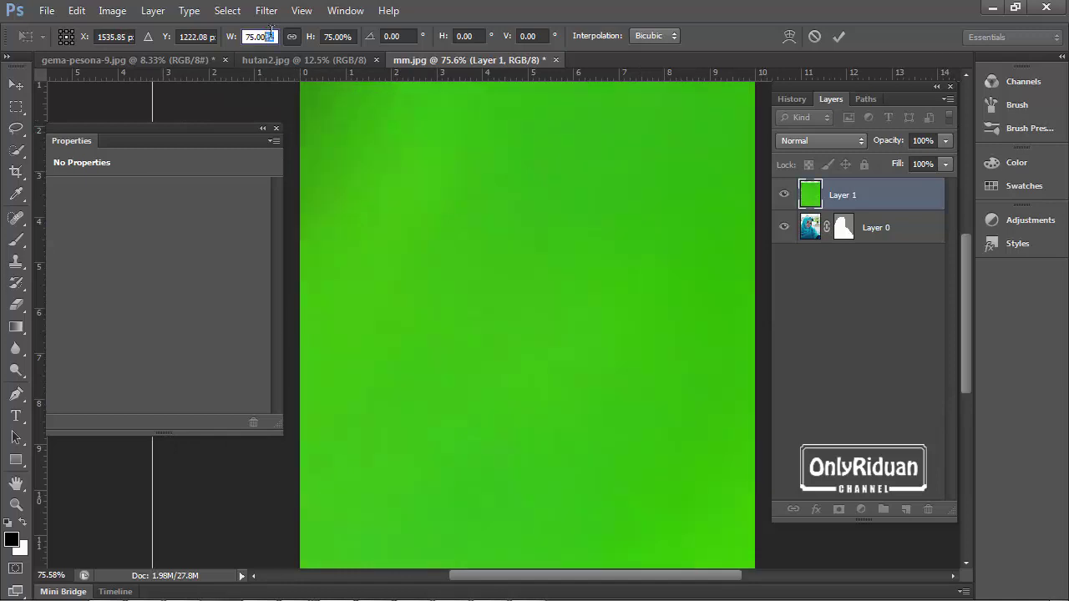
key("Return")
key("Down")
key("Down")
key("Down")
key("Down")
key("Down")
key("Down")
key("Down")
key("Down")
key("Down")
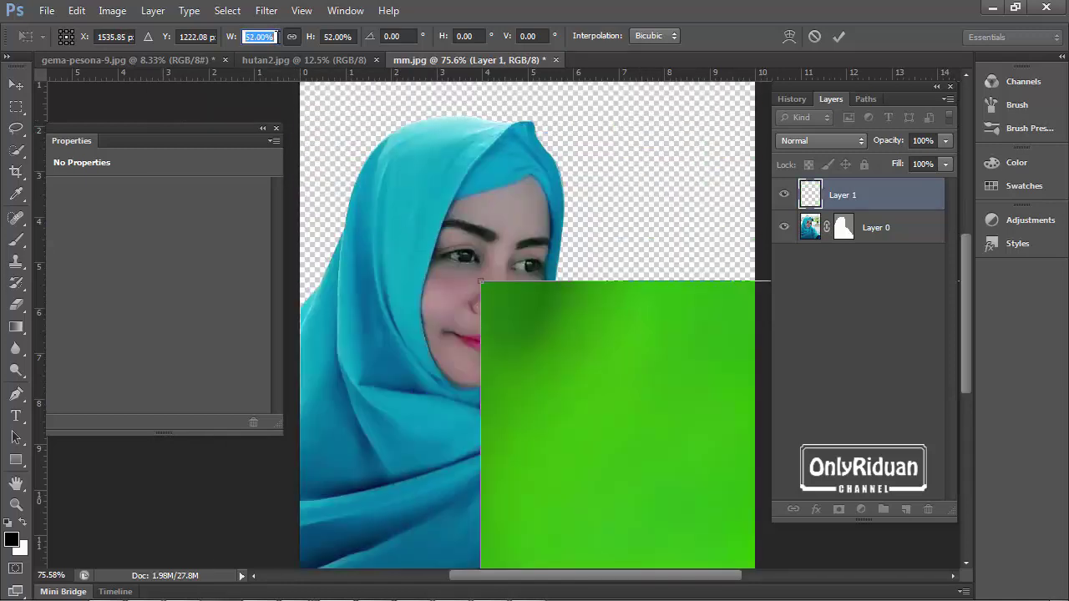
key("Down")
key("Down")
key("Down")
key("Down")
key("Down")
key("Down")
key("Down")
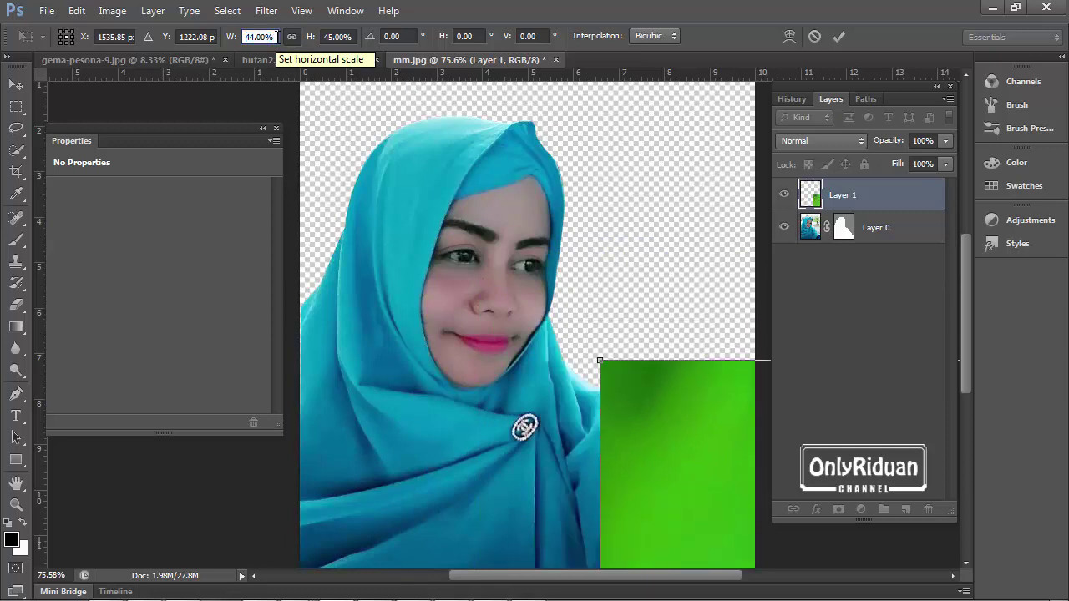
key("Down")
key("Down")
key("Down")
left_click_drag(509, 325, 179, 120)
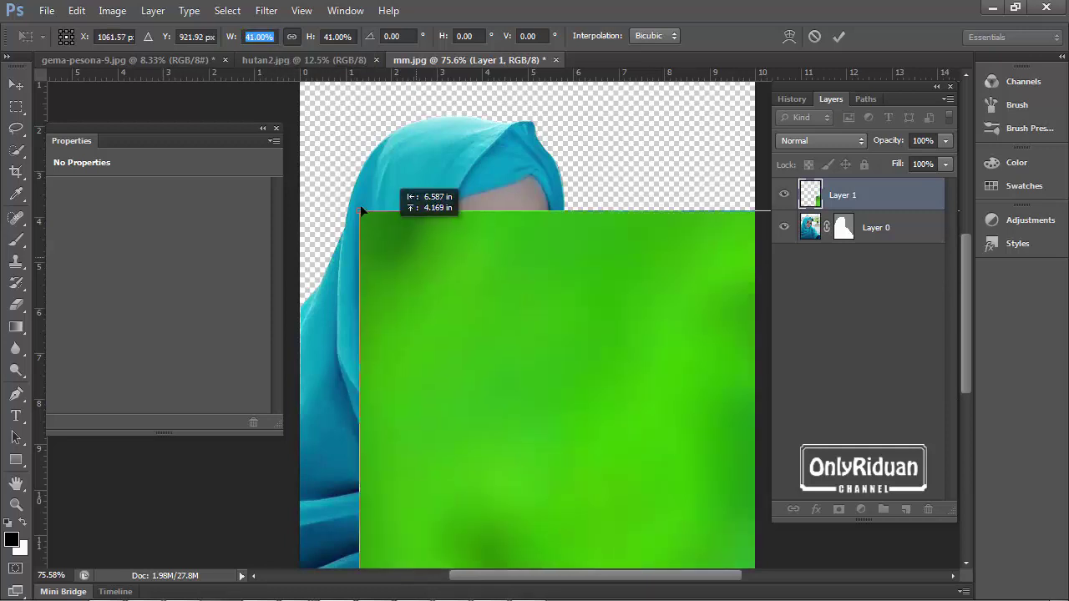
- Scale the flower layer to 21%, step it back up, reposition it over the canvas, and commit
left_click(274, 37)
type("21")
key("Return")
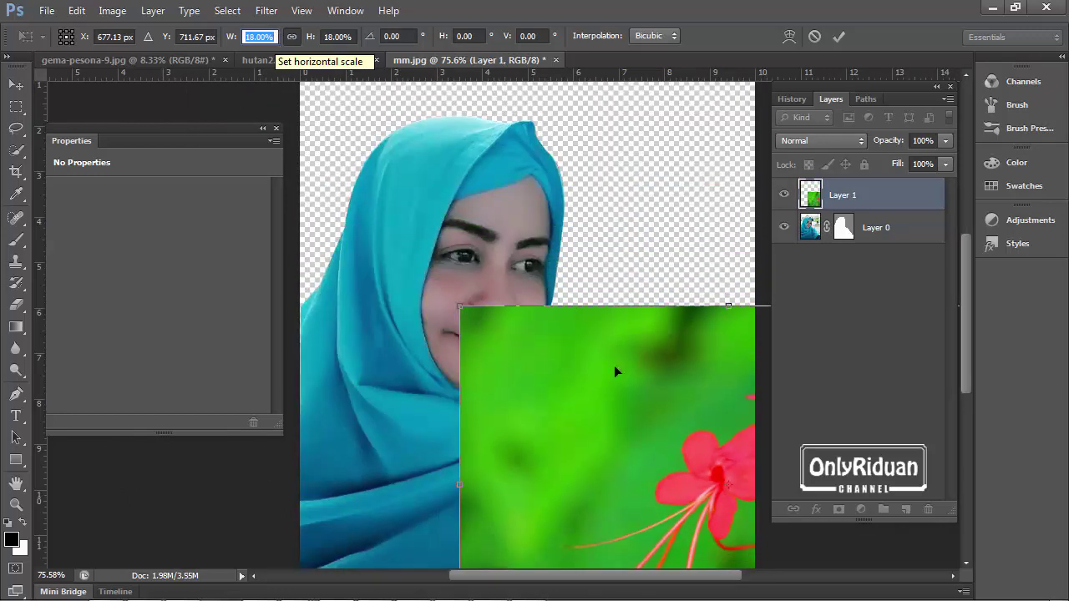
mouse_move(527, 377)
left_mouse_down()
mouse_move(420, 218)
mouse_move(385, 222)
left_mouse_up()
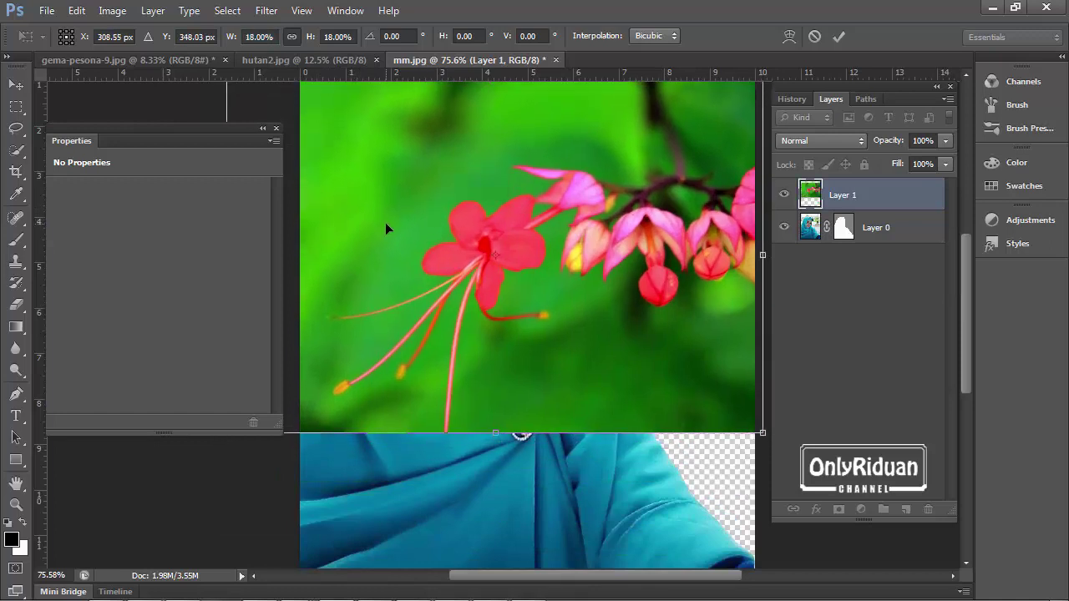
left_click(274, 36)
key("Up")
key("Up")
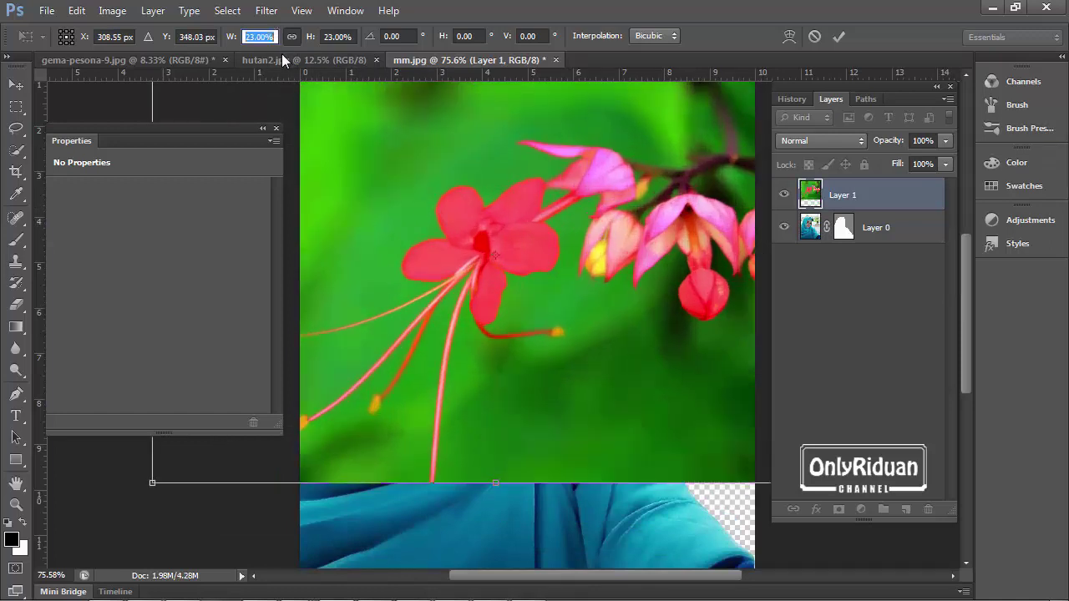
key("Up")
key("Up")
key("Up")
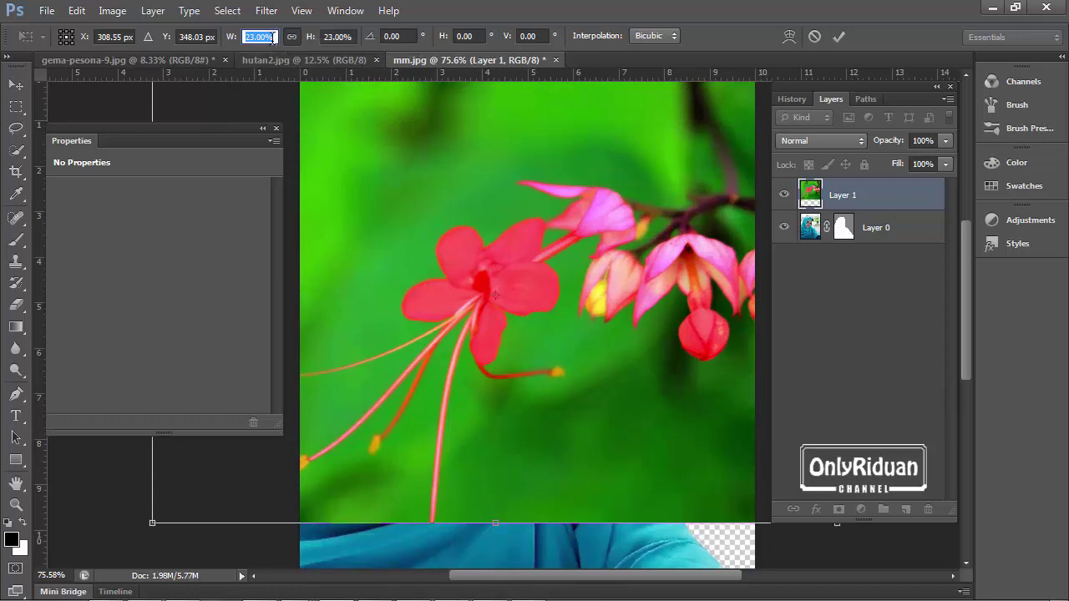
key("Up")
key("Up")
key("Up")
key("Up")
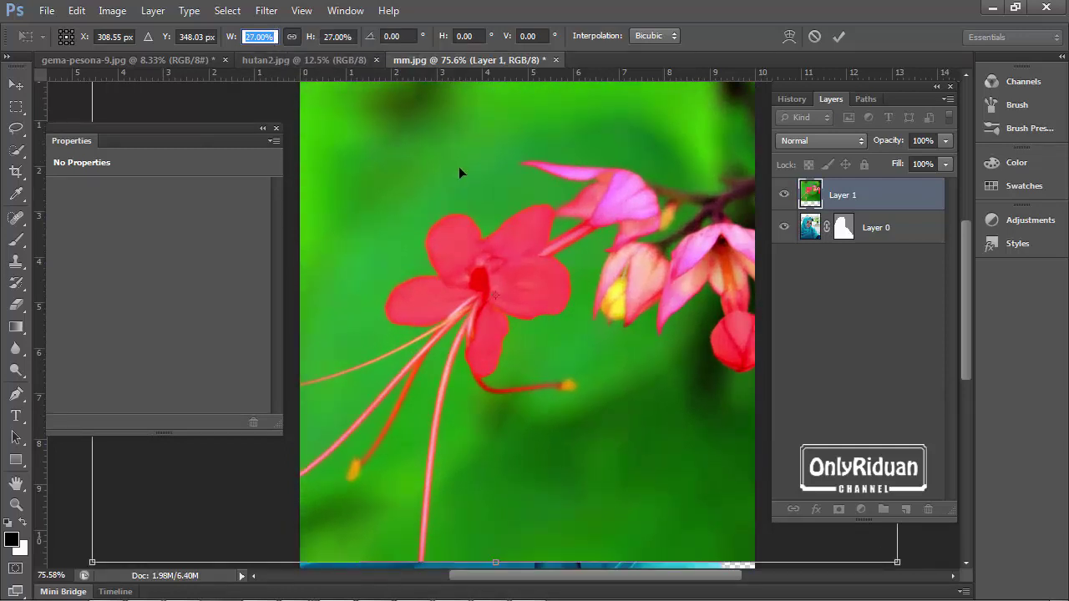
mouse_move(458, 166)
left_mouse_down()
mouse_move(473, 248)
mouse_move(464, 217)
left_mouse_up()
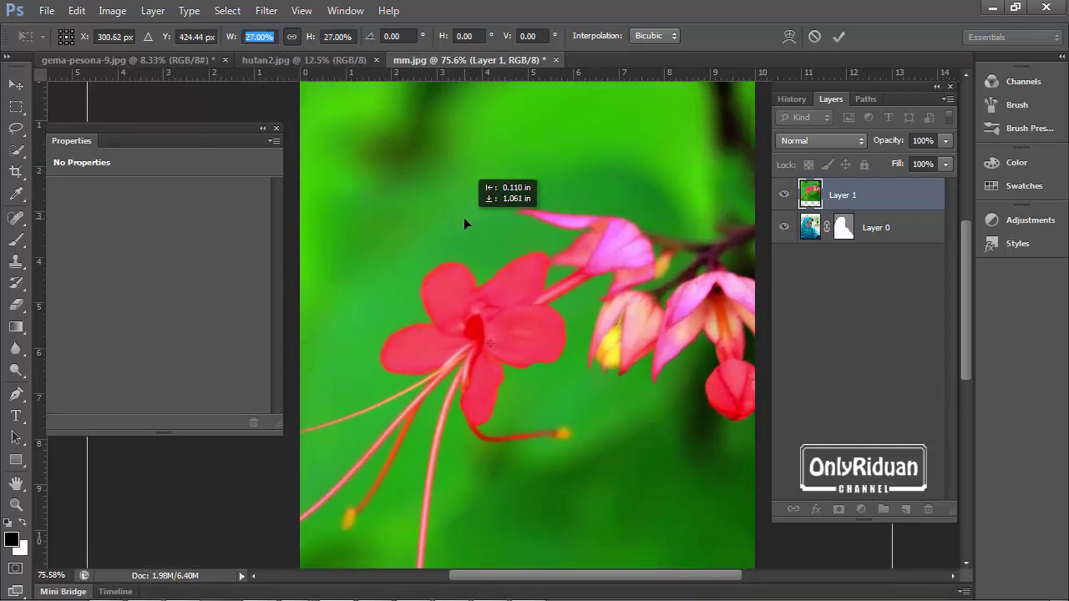
left_click(837, 37)
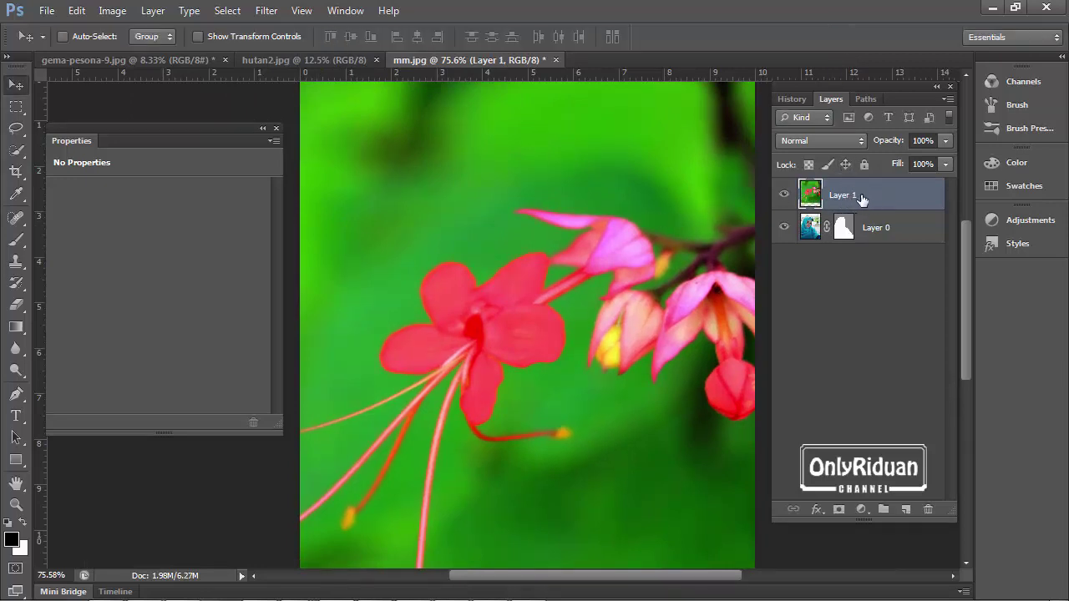
- Drag Layer 1 below Layer 0 in the Layers panel
left_click_drag(864, 199, 867, 239)
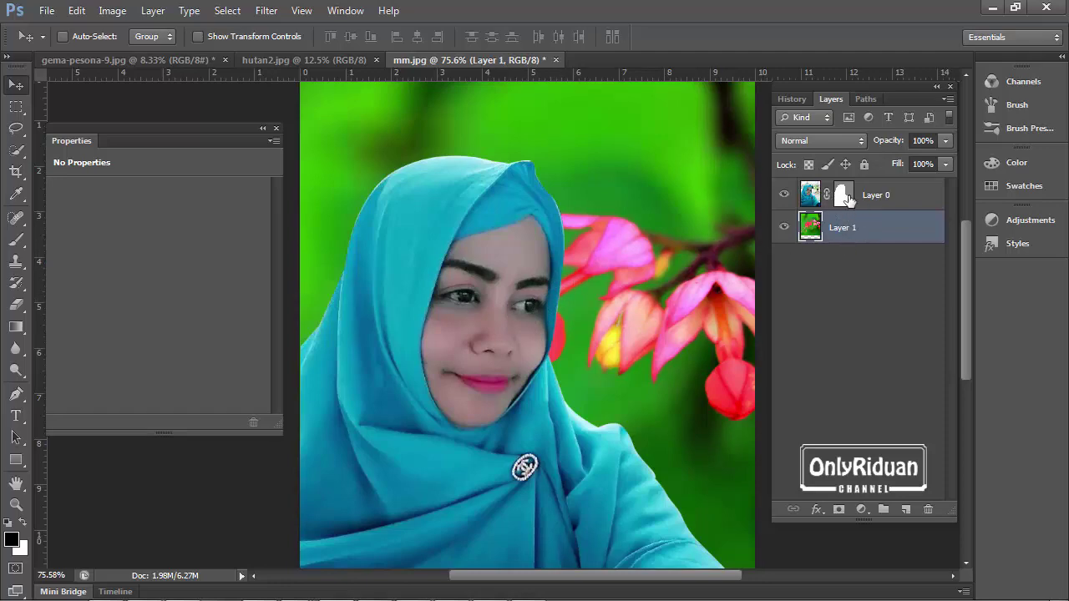
scroll(568, 213, "up", 1)
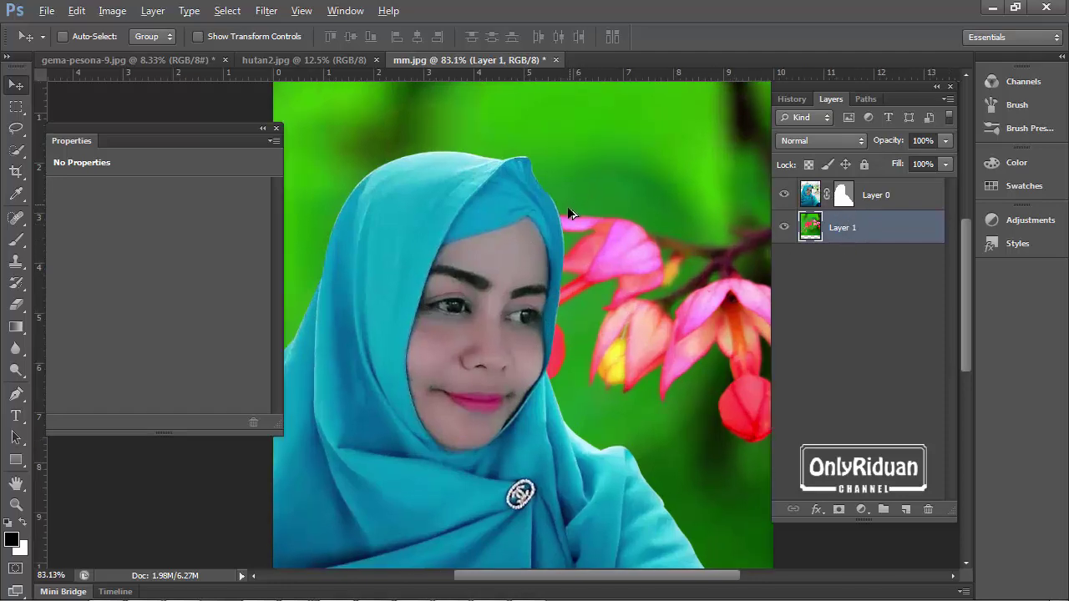
scroll(568, 213, "up", 3)
scroll(555, 201, "up", 4)
scroll(561, 193, "up", 5)
scroll(585, 227, "up", 4)
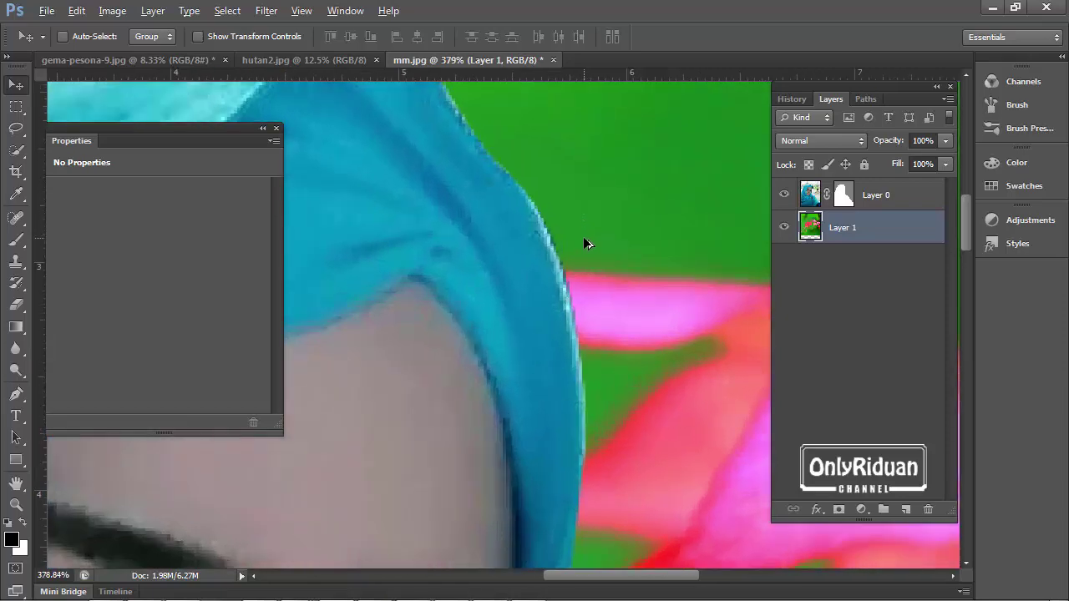
scroll(585, 243, "down", 5)
scroll(588, 241, "down", 5)
scroll(590, 243, "down", 4)
scroll(575, 268, "up", 6)
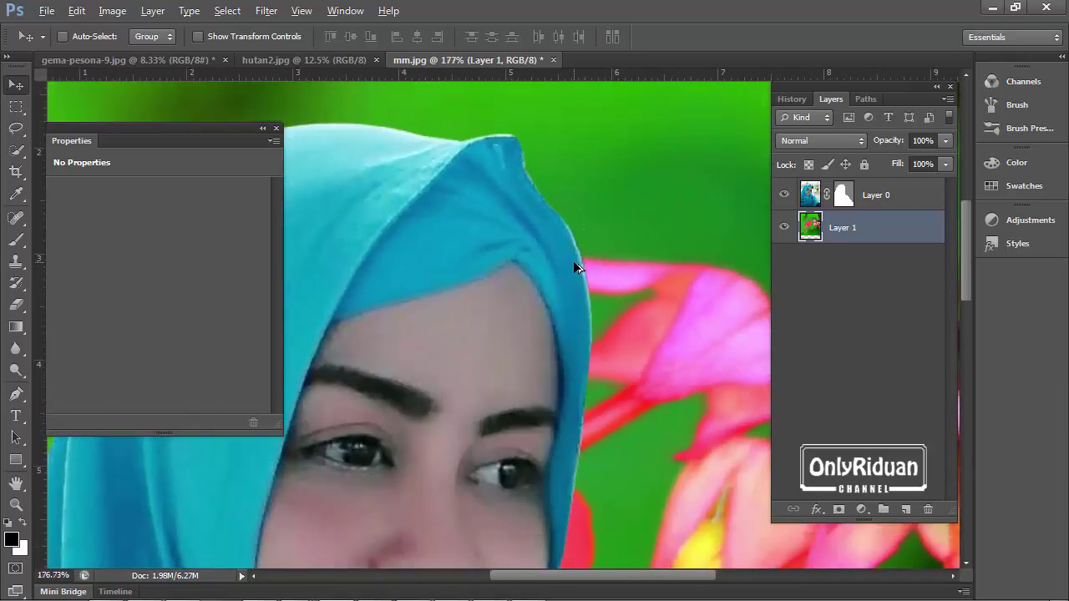
scroll(575, 268, "up", 1)
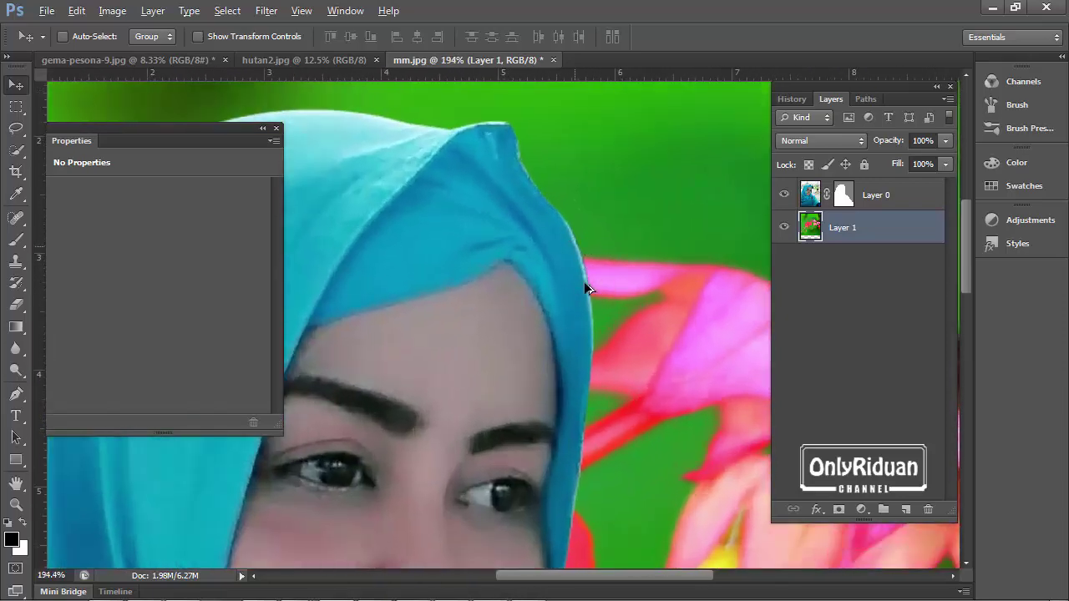
- Select Layer 0 and bend its vector mask curve to match the hijab's right edge
left_click(842, 199)
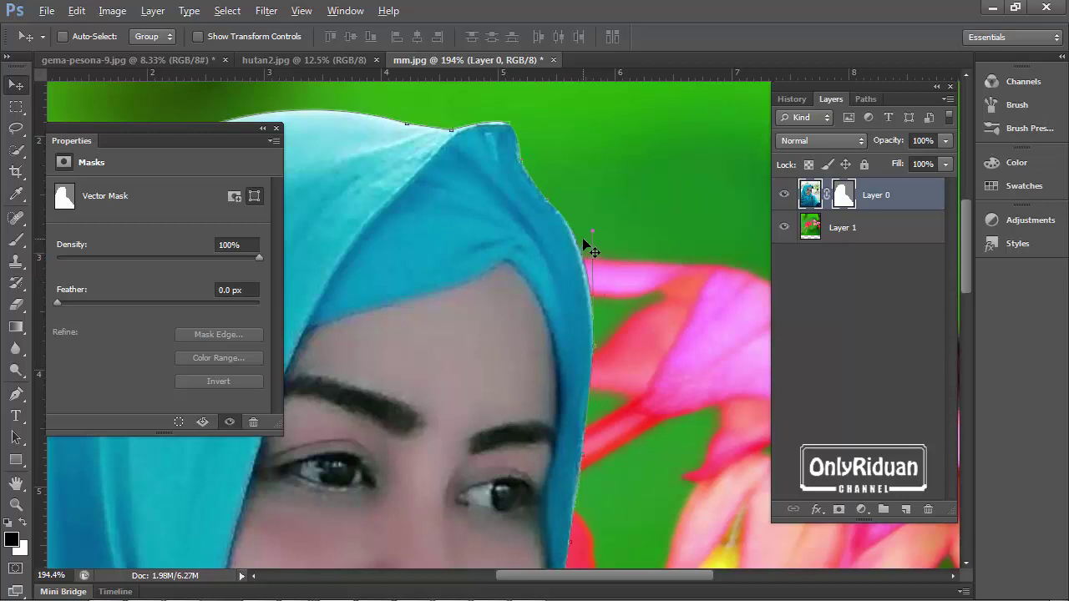
scroll(584, 240, "up", 2)
scroll(583, 241, "up", 2)
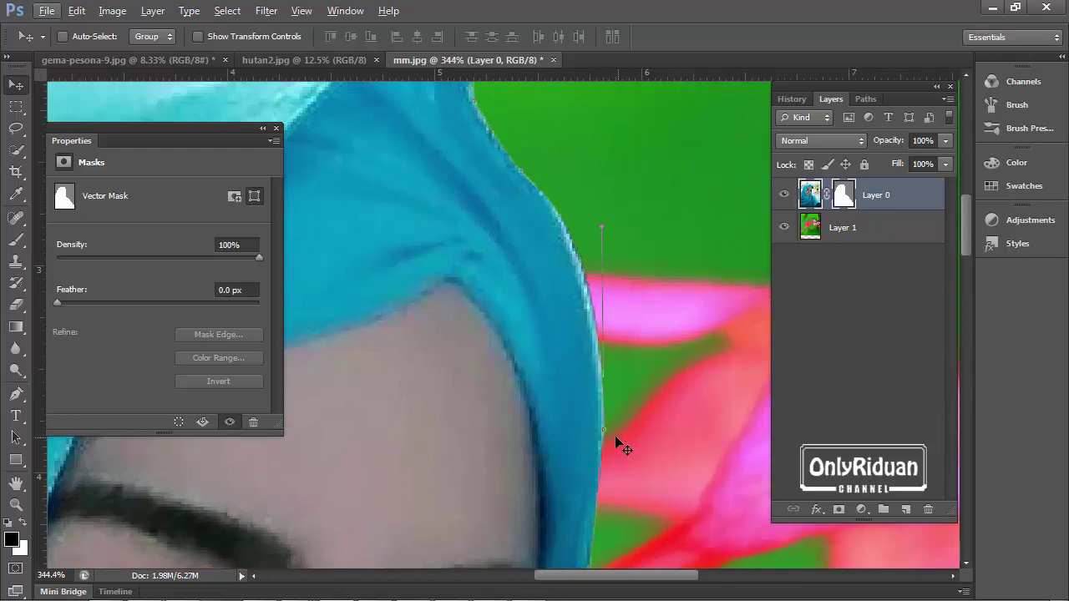
key("alt")
left_click(601, 428)
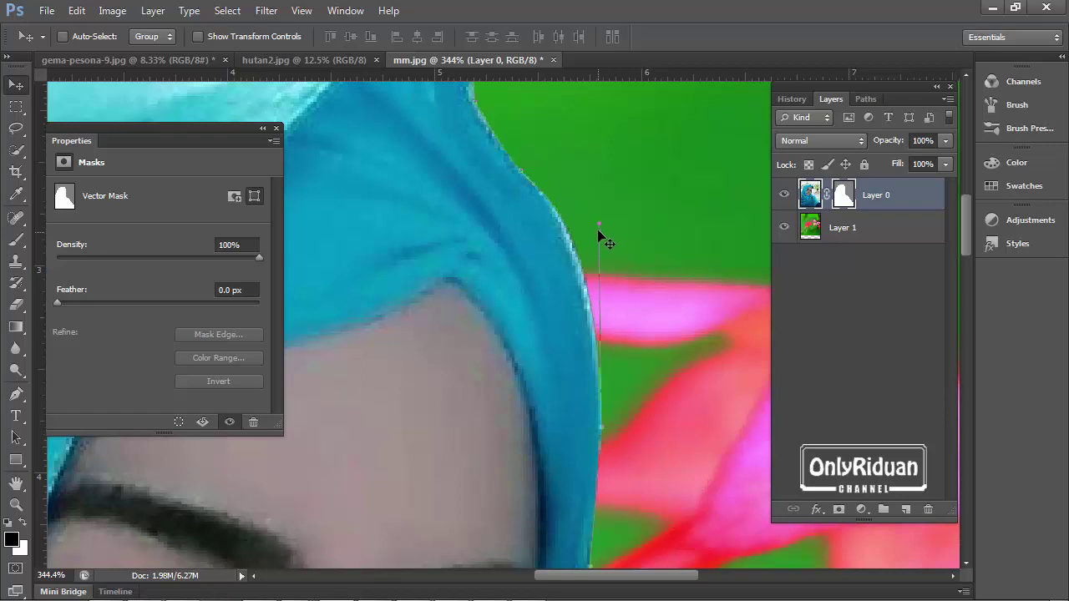
left_click_drag(599, 224, 590, 224)
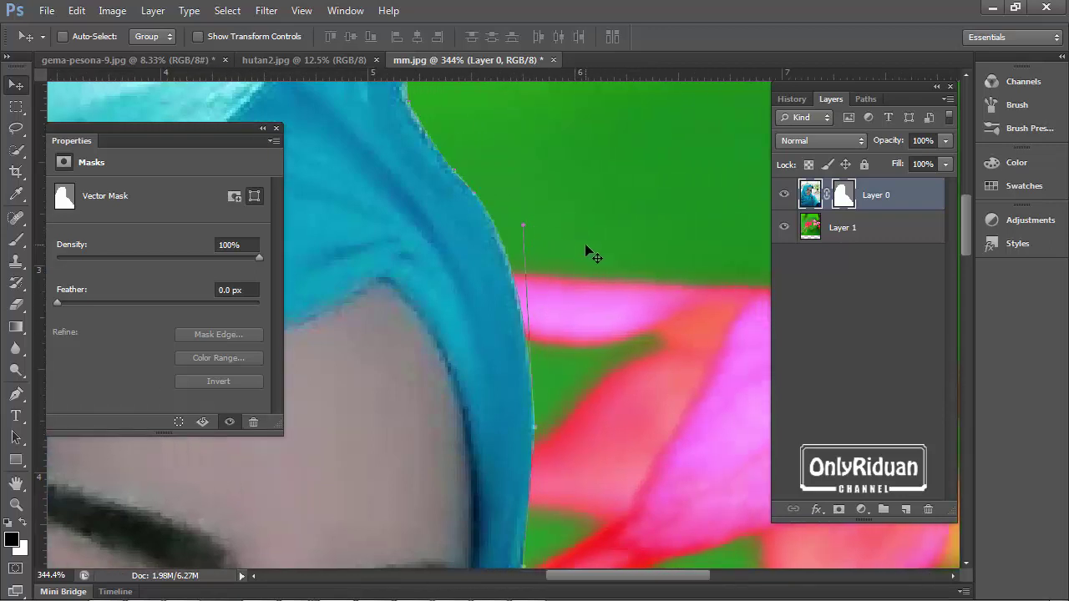
scroll(589, 244, "down", 5)
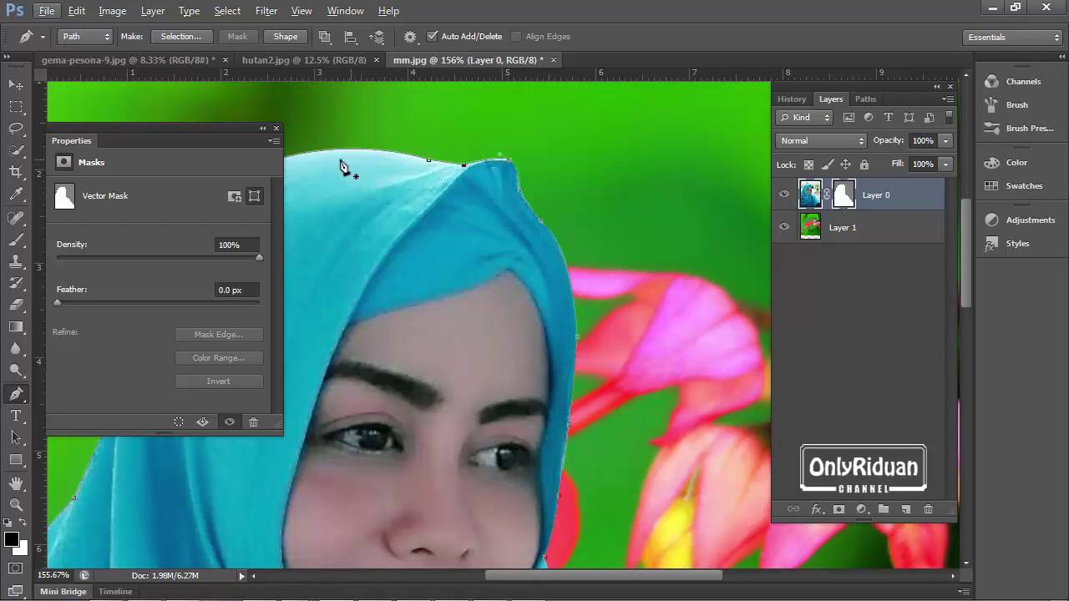
- Collapse the Properties panel, zoom in on the hijab peak, and adjust the mask's curve handles there
left_click(263, 131)
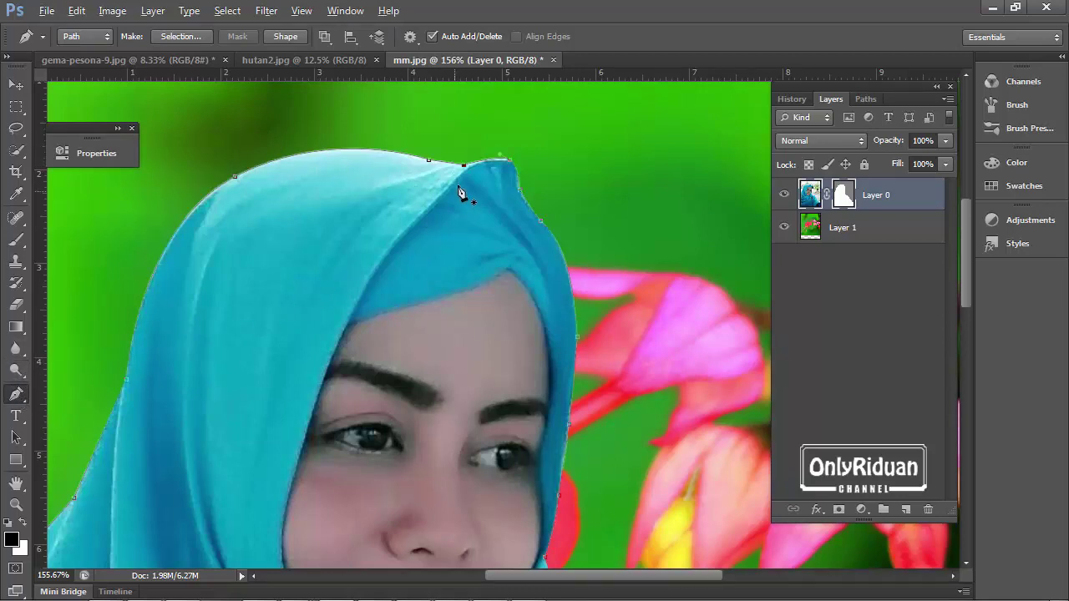
scroll(465, 168, "up", 3)
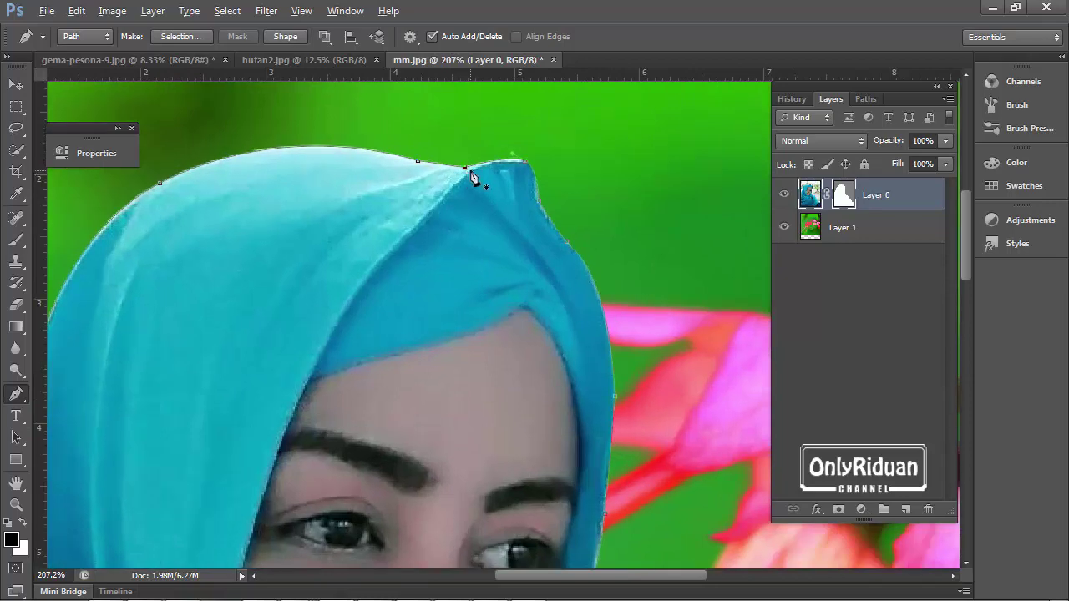
scroll(469, 179, "up", 3)
scroll(469, 176, "up", 3)
scroll(470, 174, "up", 3)
scroll(470, 173, "up", 1)
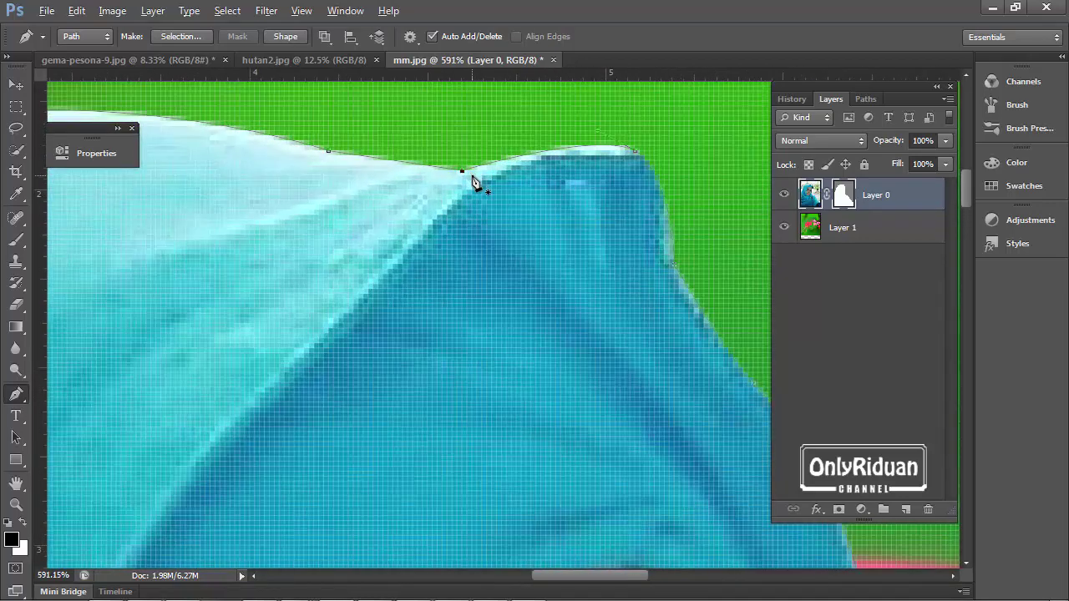
scroll(468, 175, "up", 2)
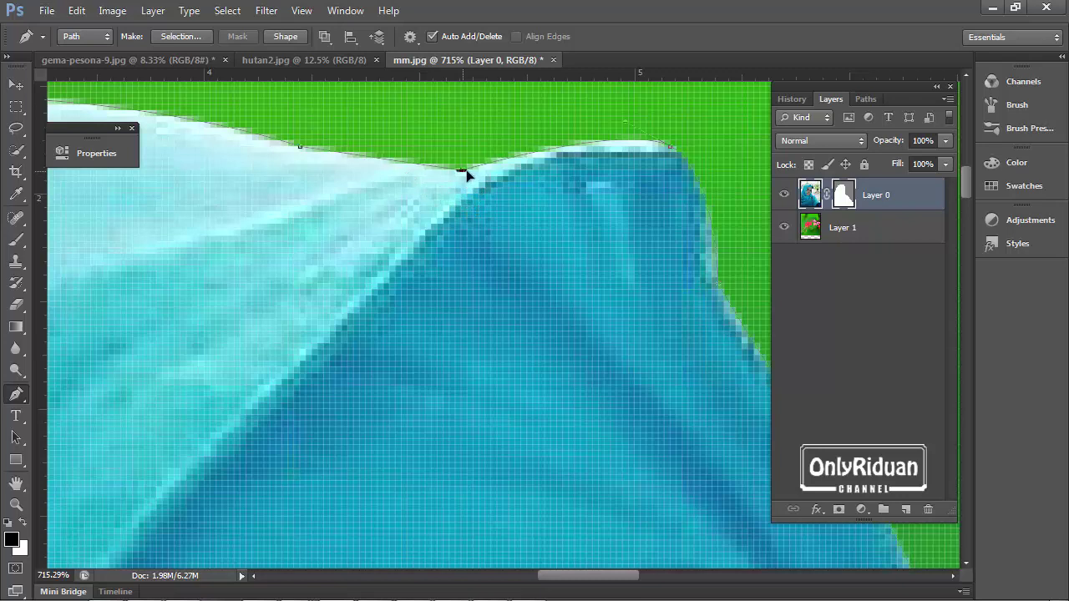
left_click_drag(467, 172, 473, 171)
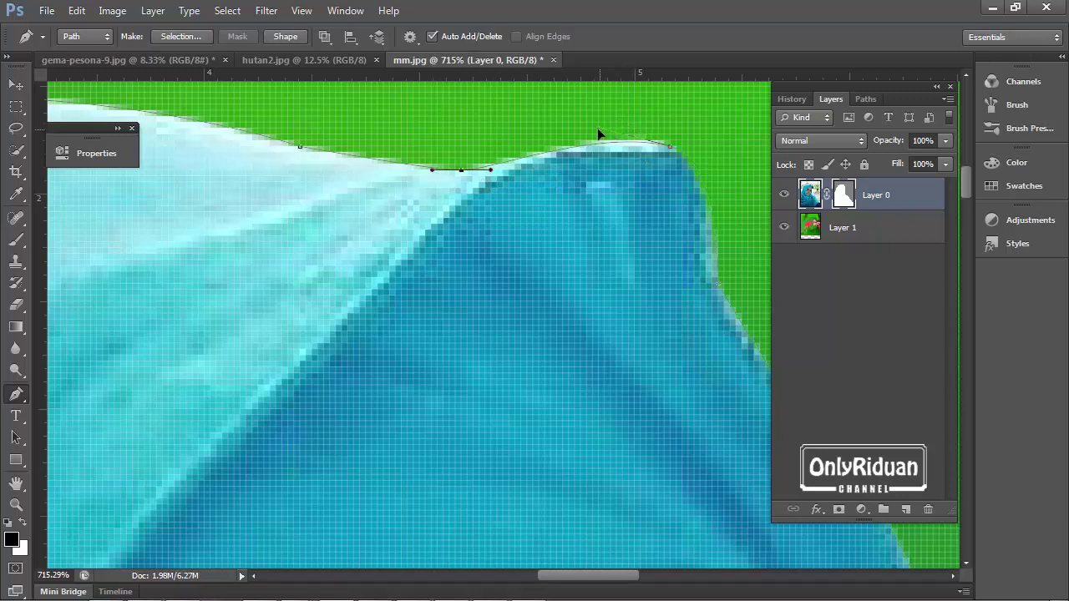
left_click_drag(598, 134, 595, 138)
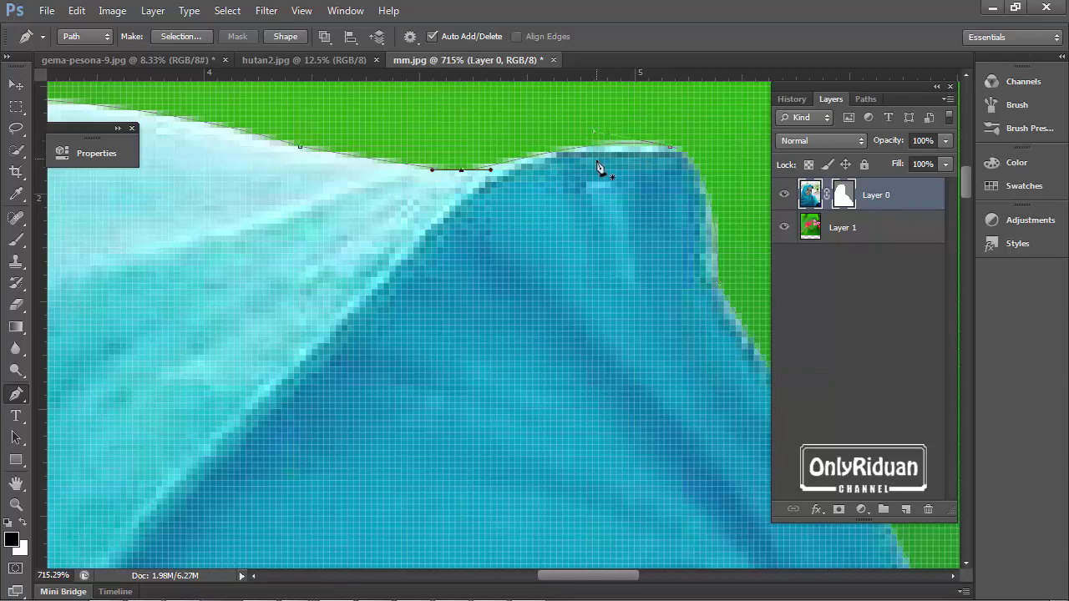
scroll(598, 170, "down", 2)
scroll(608, 167, "down", 2)
scroll(578, 215, "down", 2)
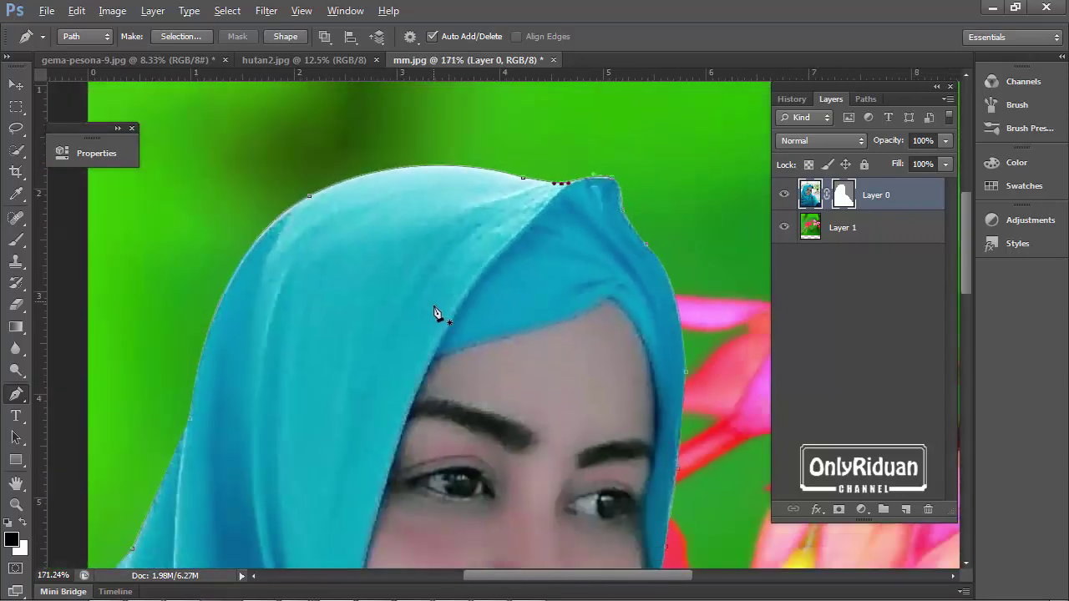
scroll(437, 312, "down", 1)
- Add an anchor on the lower hijab edge of the mask path and curve it along the edge
key("alt")
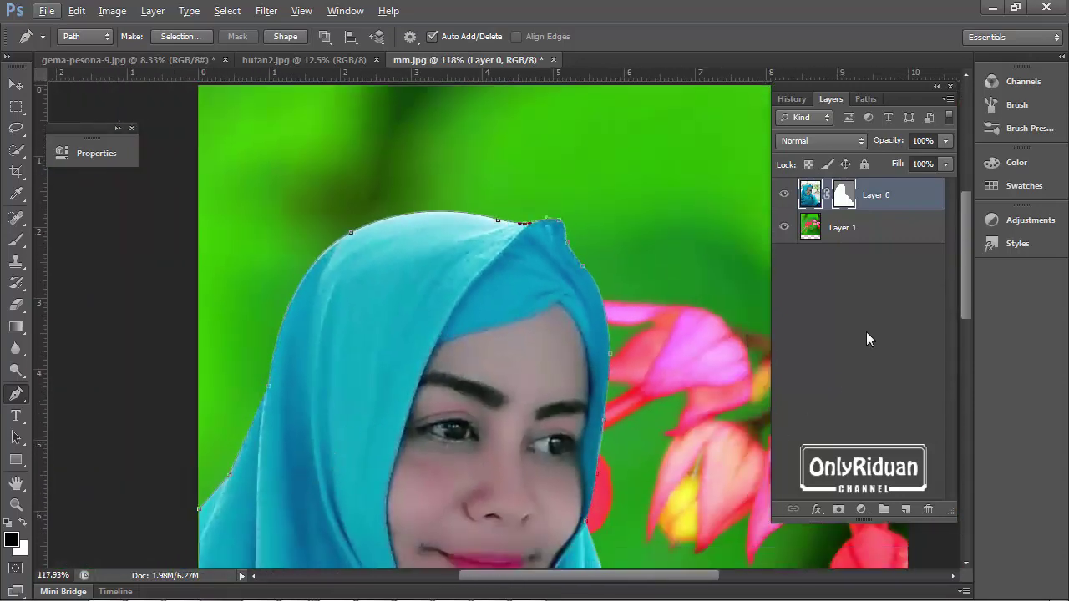
left_click_drag(964, 258, 965, 343)
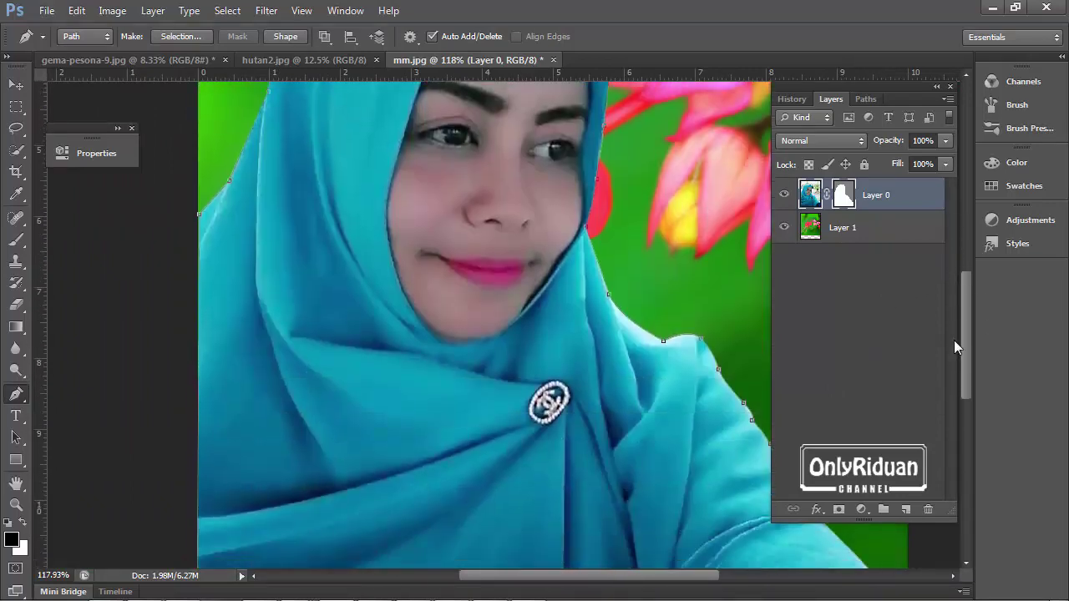
scroll(664, 346, "up", 1)
scroll(664, 347, "up", 1)
scroll(676, 354, "up", 1)
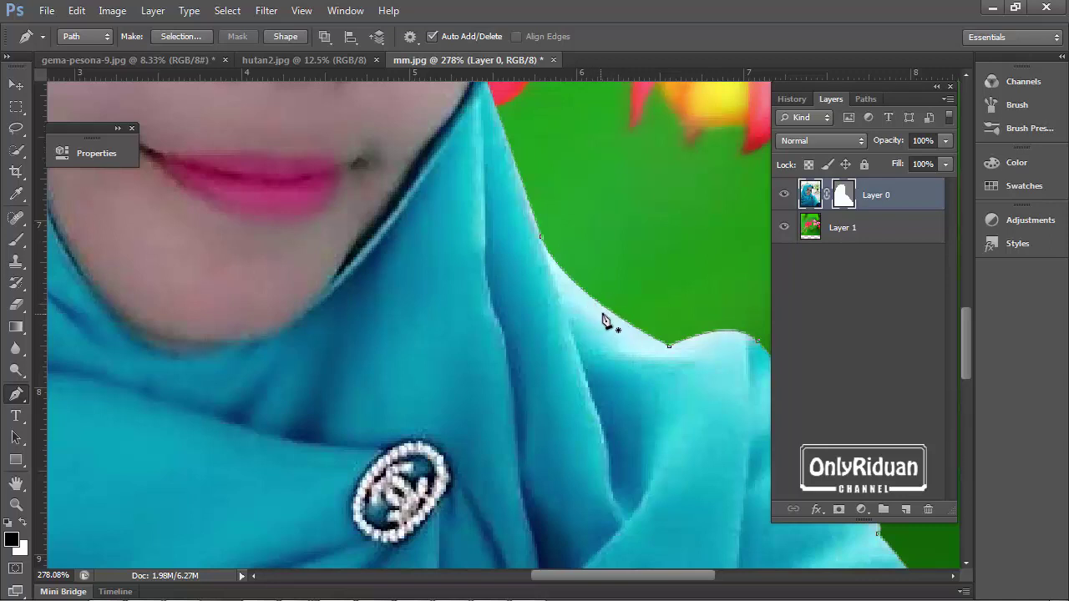
left_click(608, 311)
left_click_drag(609, 310, 600, 327)
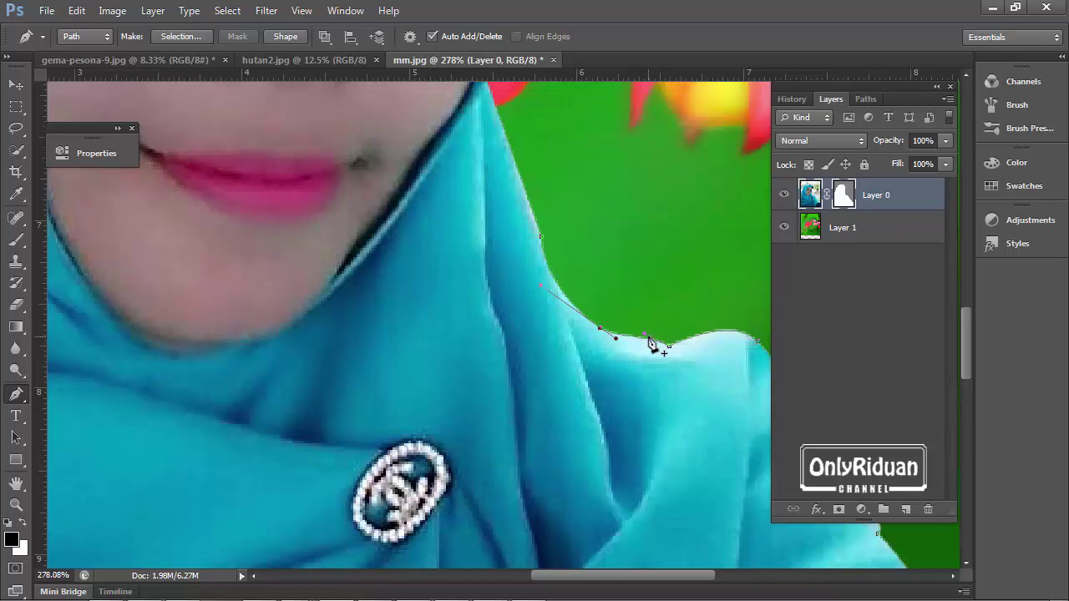
- Add a shoulder anchor, fit it and its curve handles to the hijab edge, then zoom out
scroll(651, 346, "up", 2)
scroll(660, 359, "up", 2)
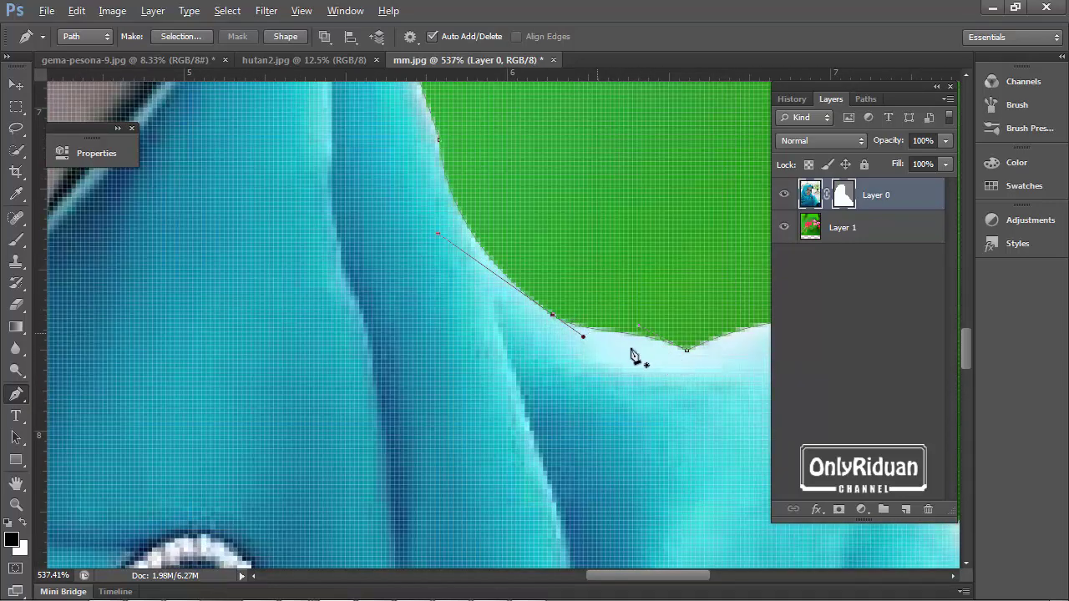
left_click(551, 313)
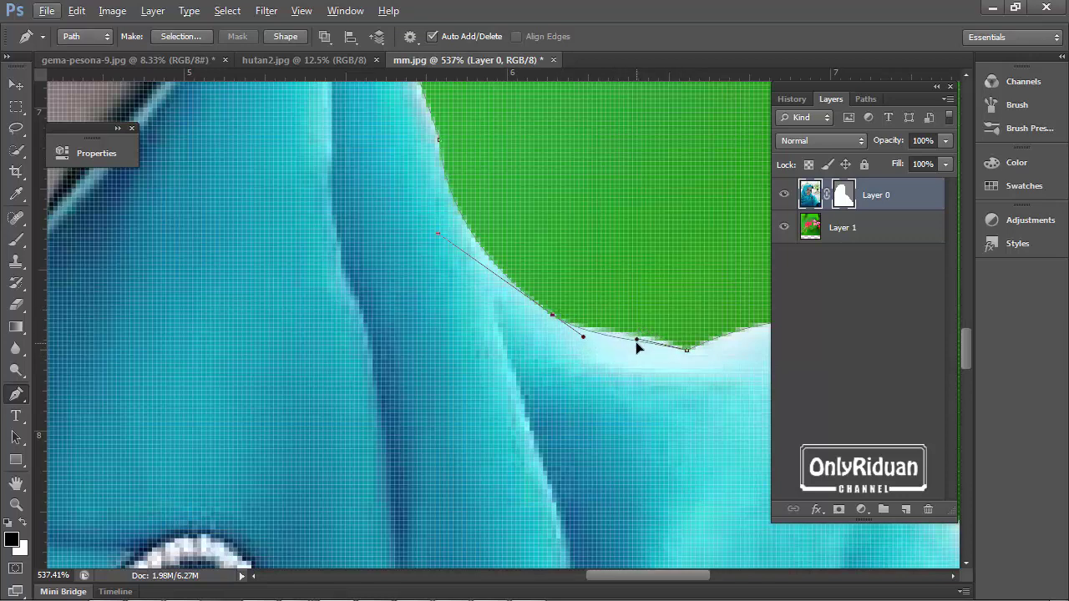
left_click_drag(635, 341, 646, 358)
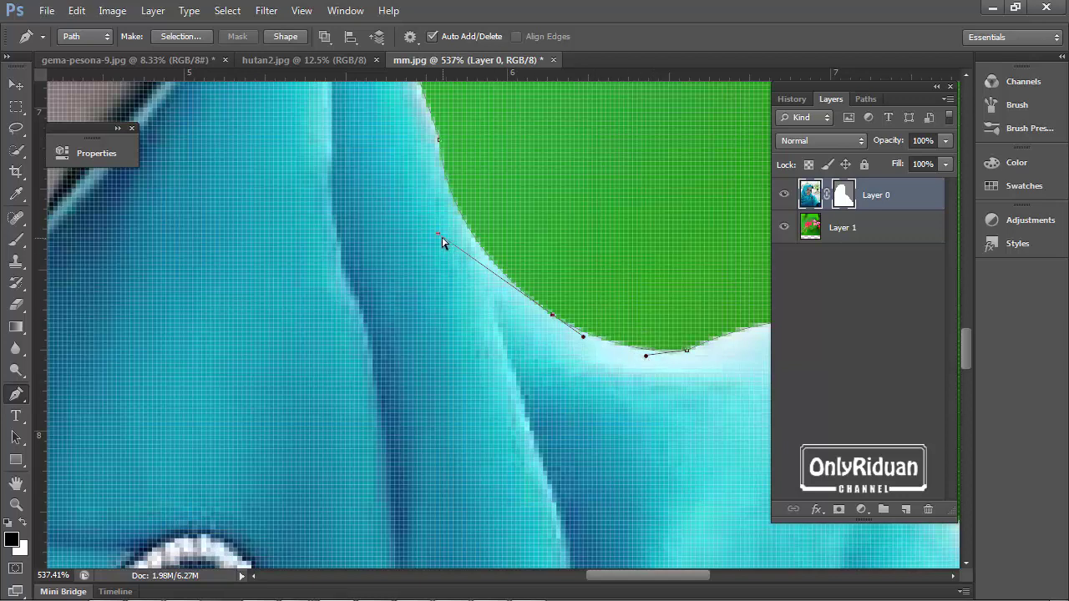
left_click_drag(438, 233, 438, 204)
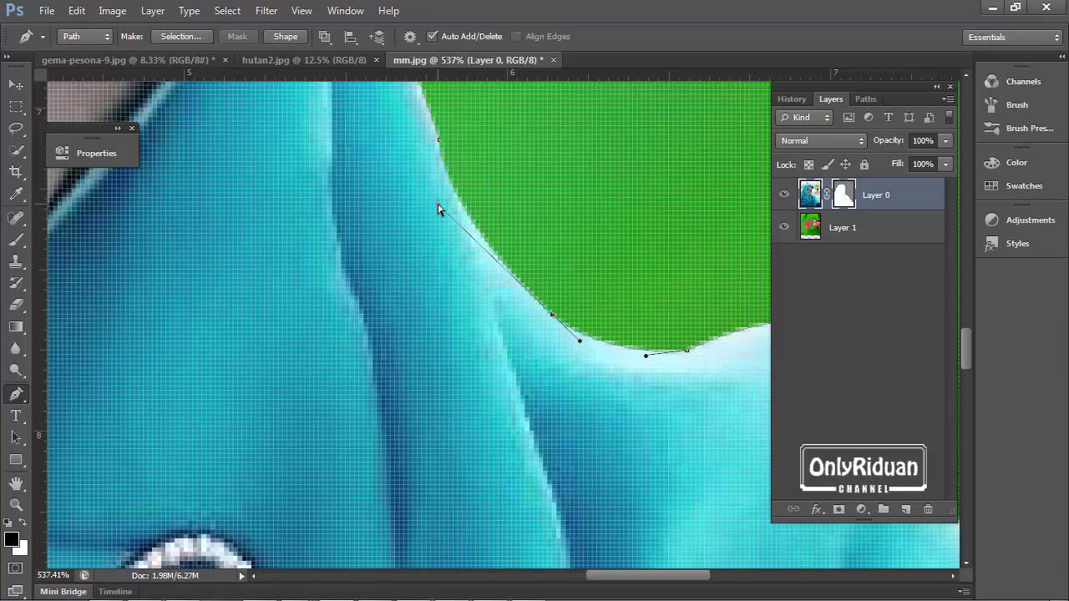
left_click_drag(555, 322, 539, 312)
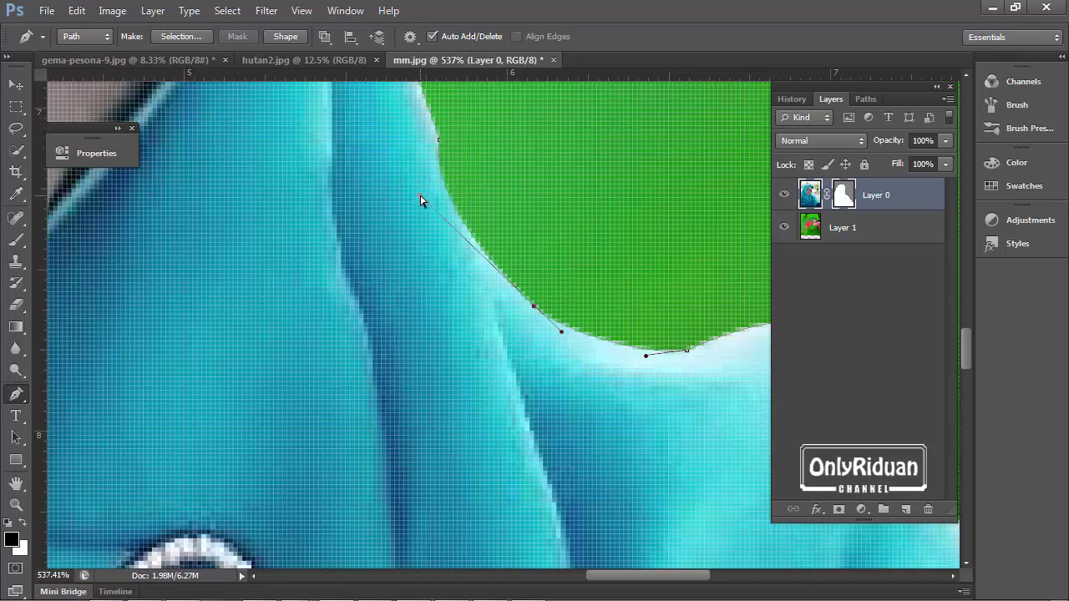
left_click_drag(420, 200, 446, 209)
scroll(484, 278, "down", 3)
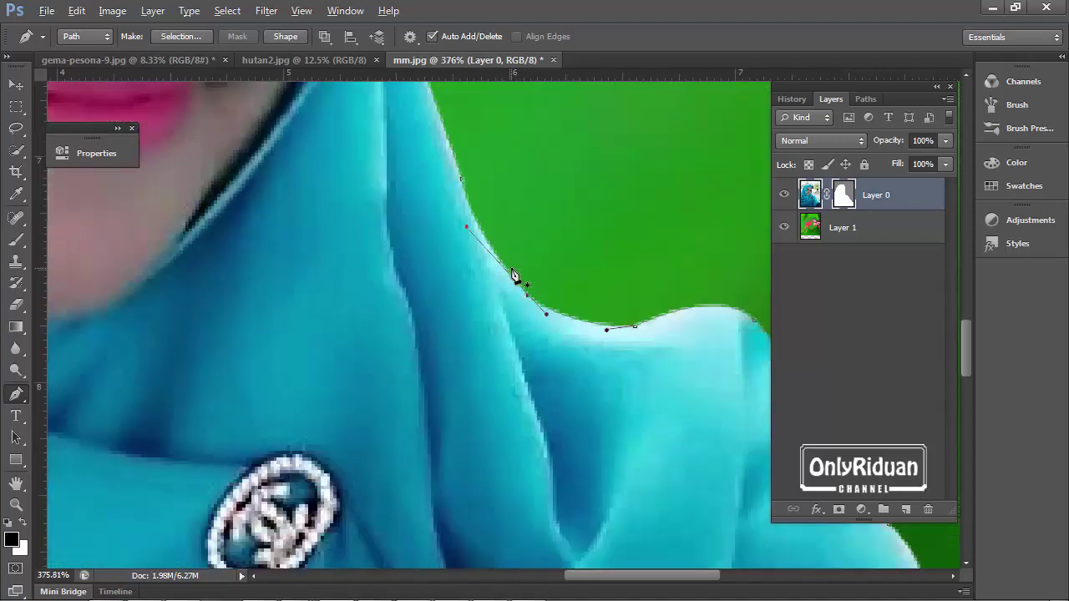
scroll(515, 279, "down", 3)
scroll(543, 269, "down", 2)
scroll(556, 288, "down", 1)
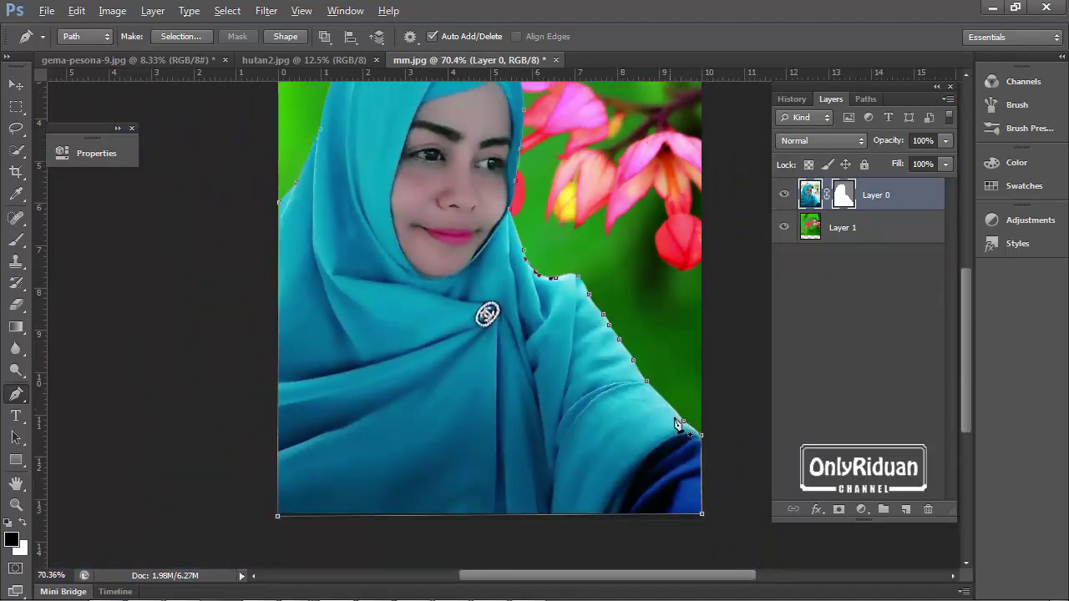
scroll(572, 330, "down", 1)
scroll(560, 284, "down", 1)
scroll(547, 257, "down", 1)
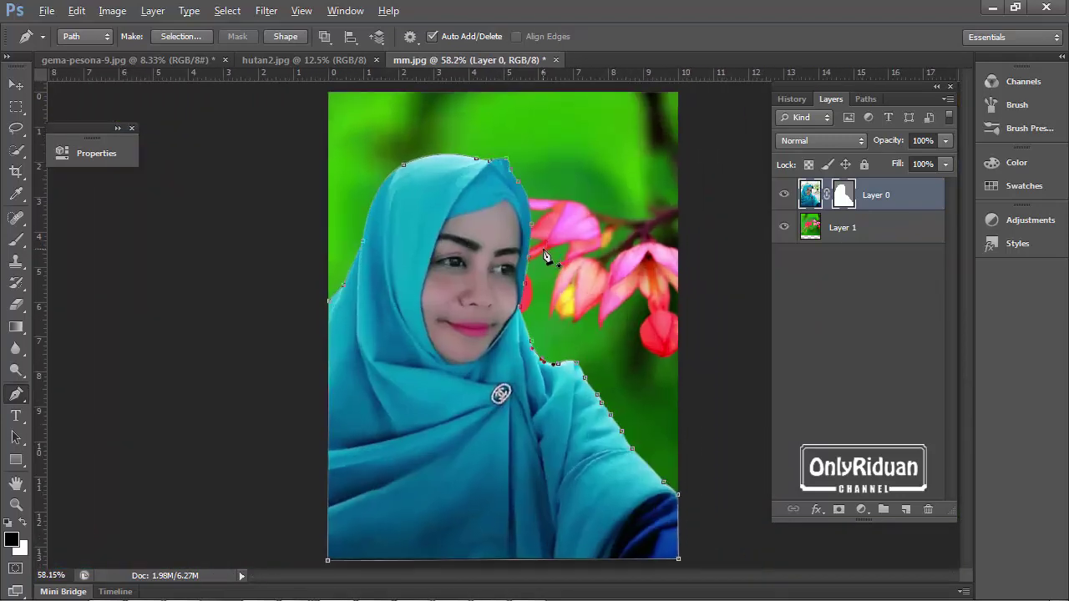
- Select Layer 1, open and dismiss the Layer menu, then switch to the hutan2.jpg document
left_click(864, 229)
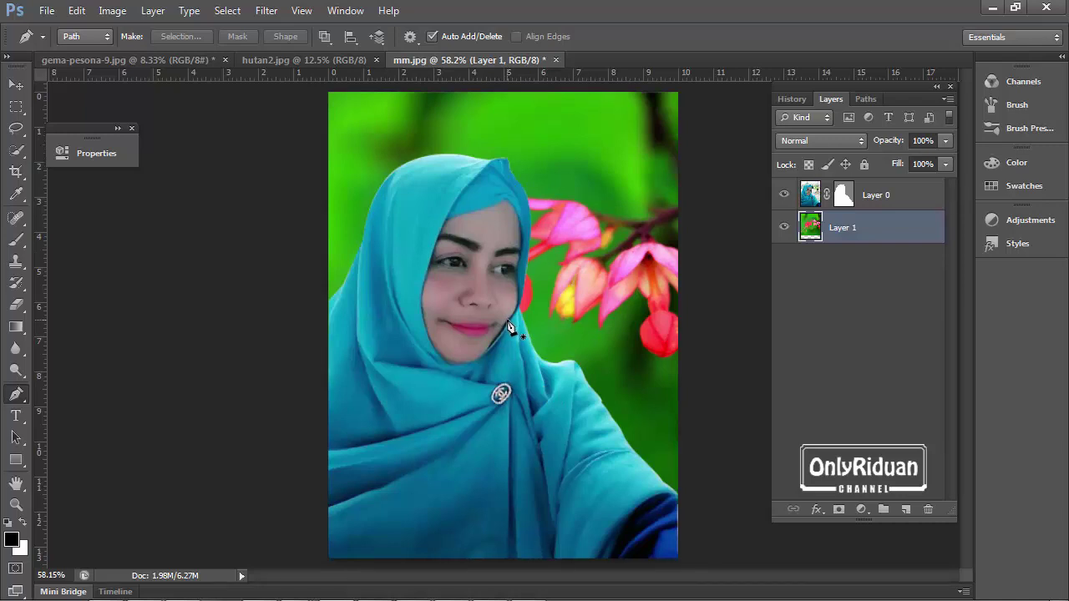
left_click(153, 10)
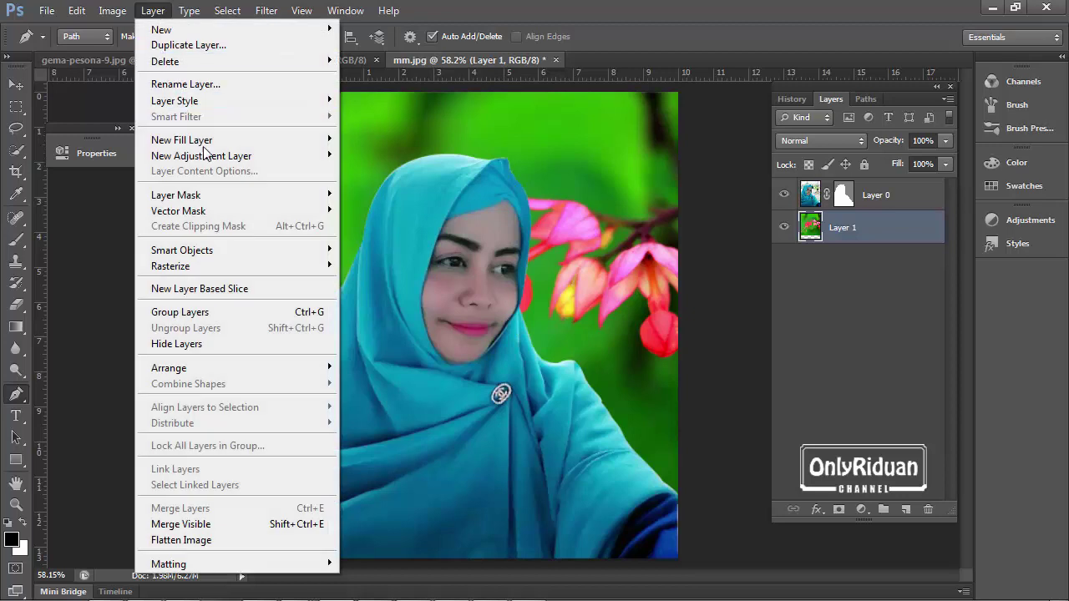
mouse_move(178, 211)
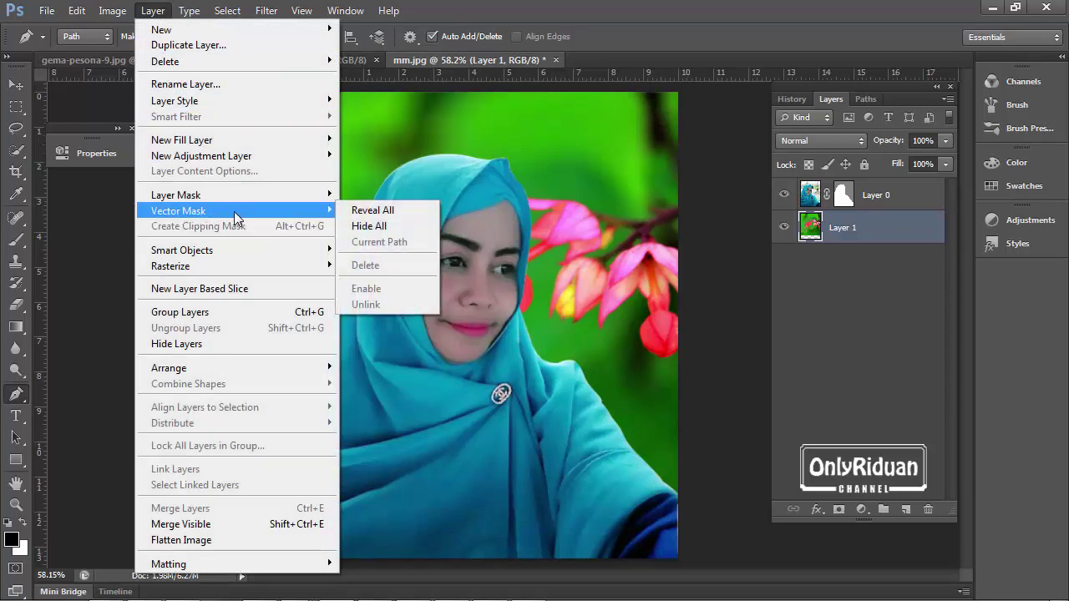
left_click(606, 179)
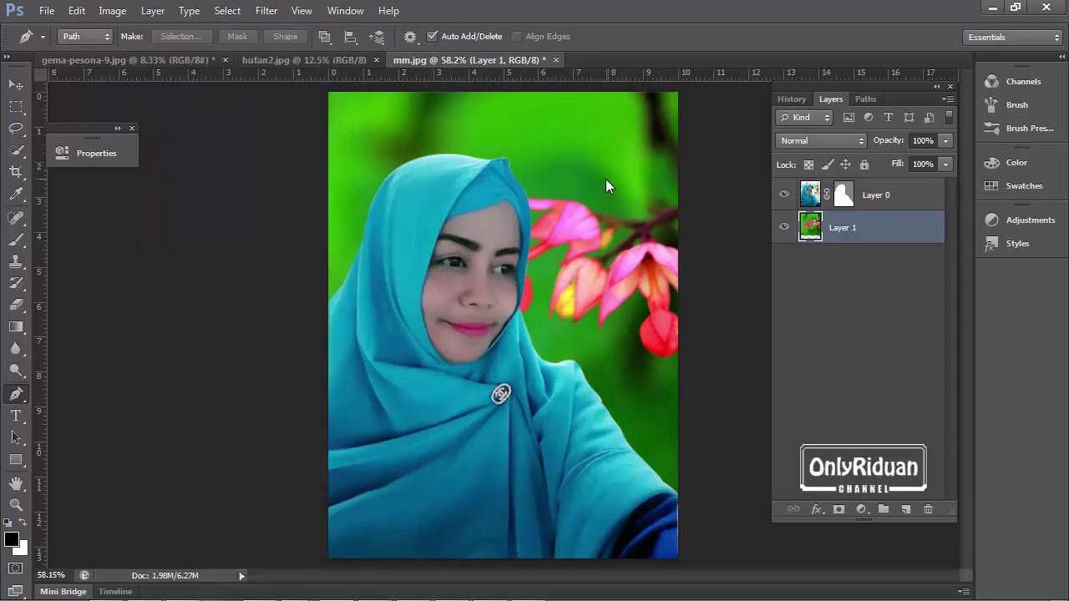
left_click(303, 61)
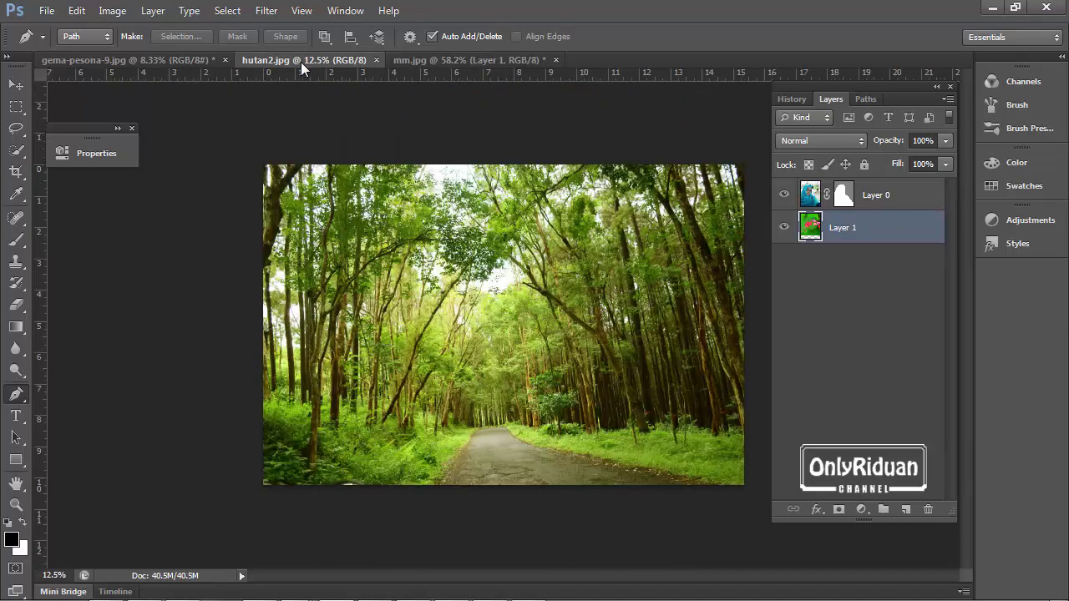
- Copy the forest-road photo into mm.jpg as Layer 2 with the Move tool and position it
left_click(16, 86)
mouse_move(431, 177)
left_mouse_down()
mouse_move(441, 70)
mouse_move(488, 272)
left_mouse_up()
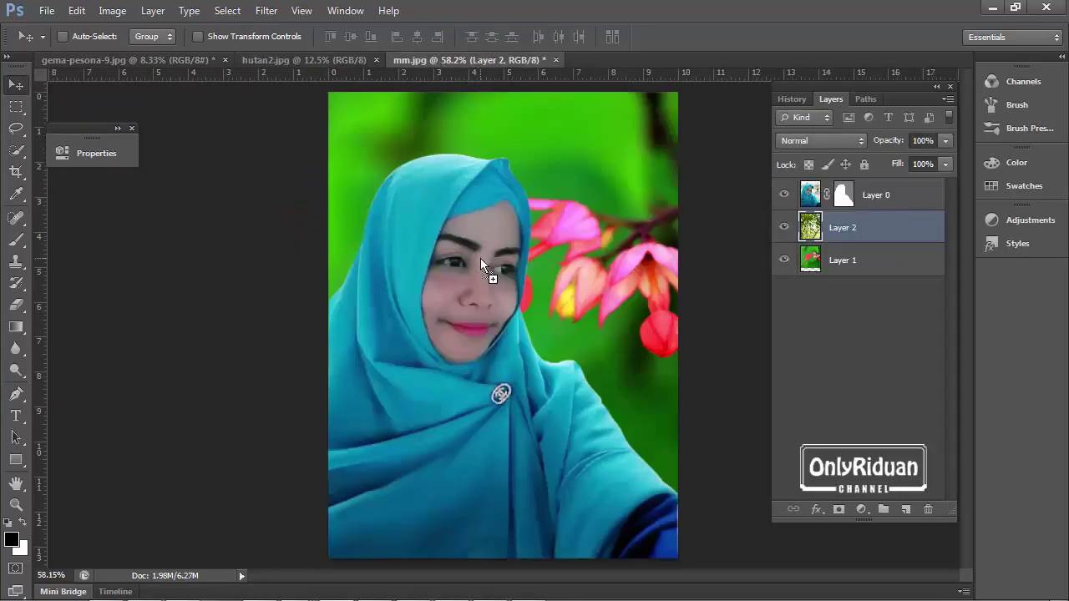
mouse_move(606, 220)
left_mouse_down()
mouse_move(628, 266)
mouse_move(582, 221)
left_mouse_up()
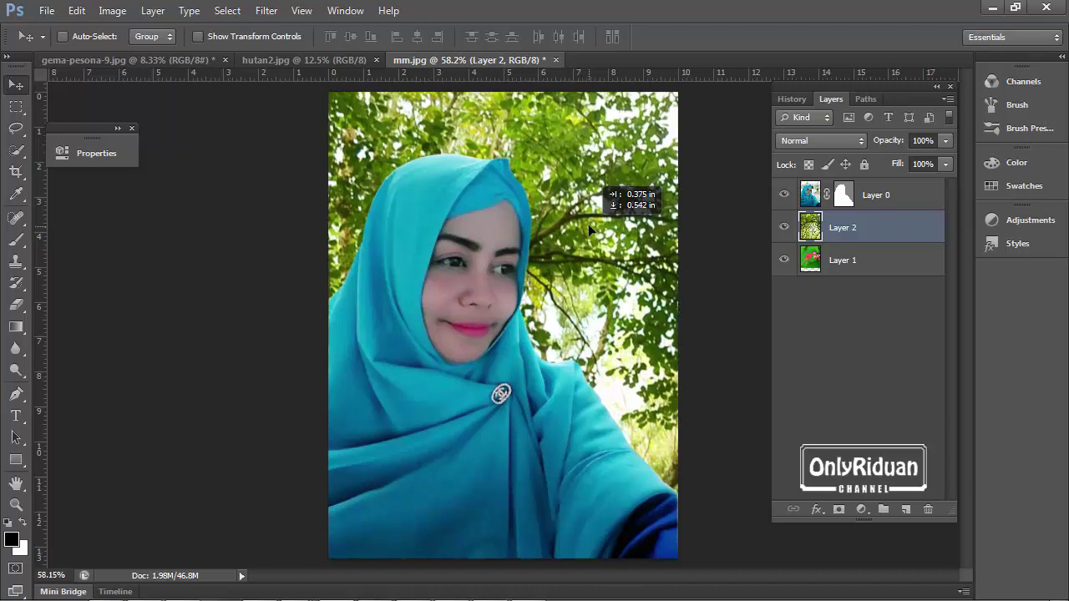
left_click_drag(585, 231, 656, 199)
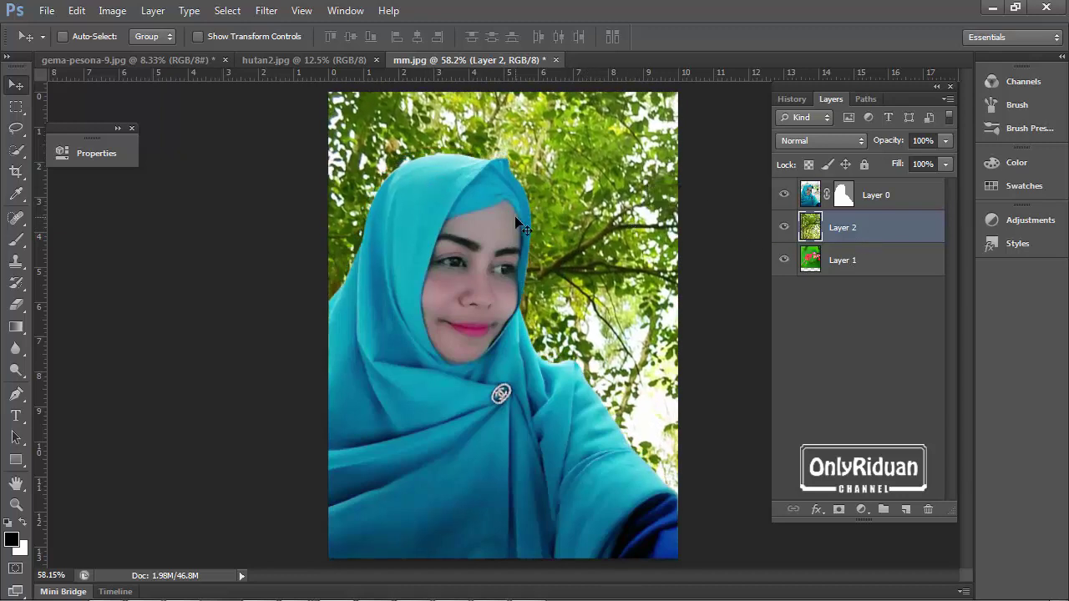
- Free-transform the forest layer with linked scaling from 96% to 75% and lower, commit, and move it up-left
key("ctrl+t")
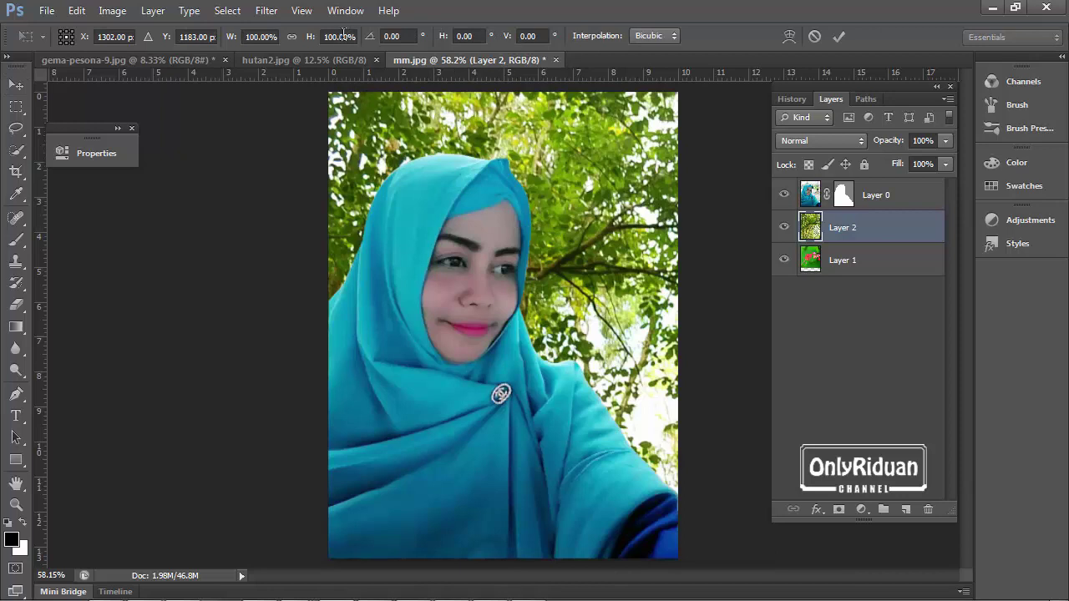
left_click(291, 38)
type("96")
key("Return")
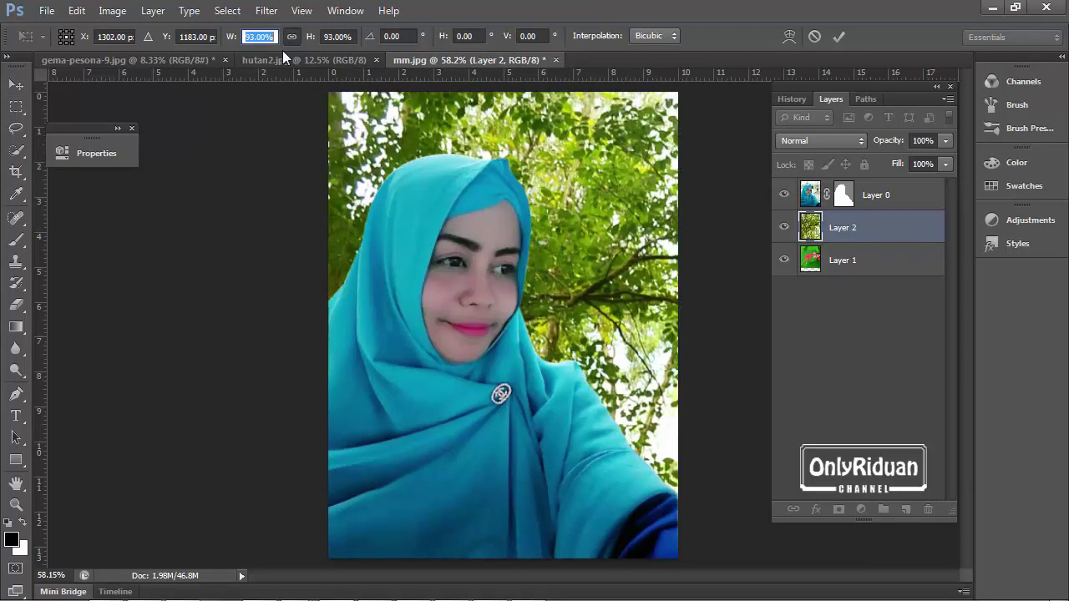
type("75")
key("Return")
key("Down")
key("Down")
key("Down")
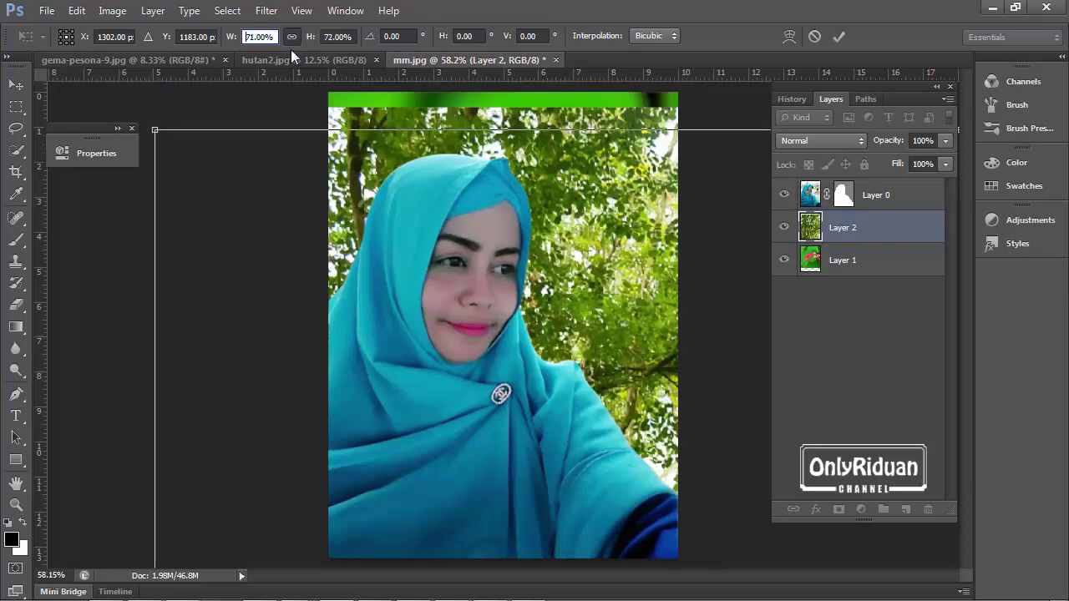
key("Down")
key("Down")
key("Down")
key("Down")
key("Down")
key("Down")
key("Down")
key("Down")
key("Down")
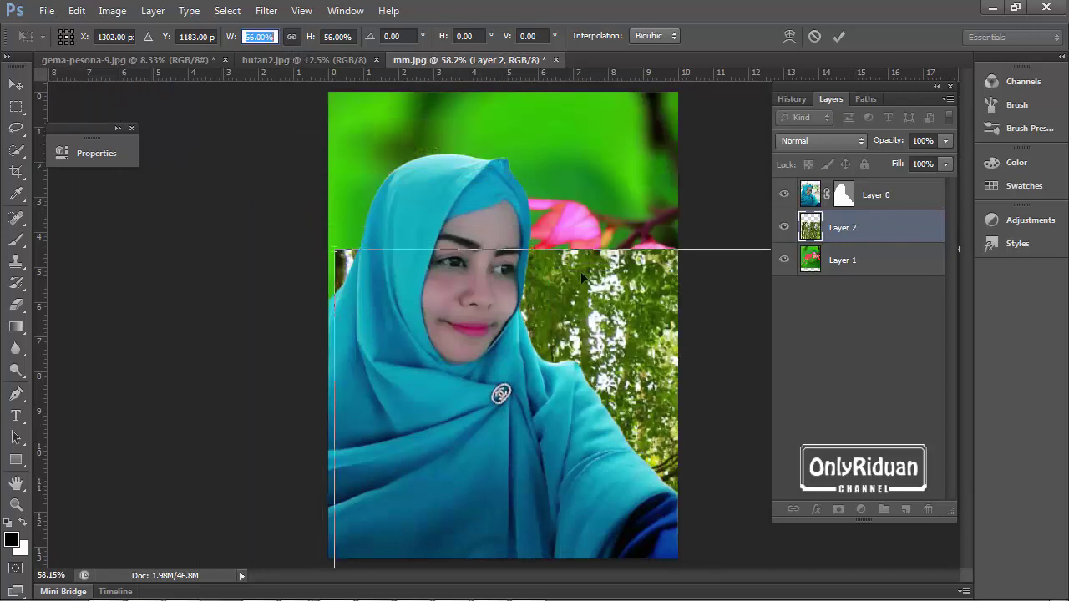
left_click(839, 36)
mouse_move(560, 243)
left_mouse_down()
mouse_move(554, 193)
mouse_move(593, 156)
mouse_move(588, 142)
mouse_move(309, 169)
mouse_move(314, 131)
mouse_move(488, 153)
mouse_move(512, 144)
mouse_move(501, 135)
left_mouse_up()
- Rescale the forest layer down to 48%, commit, and move it into place
key("ctrl+t")
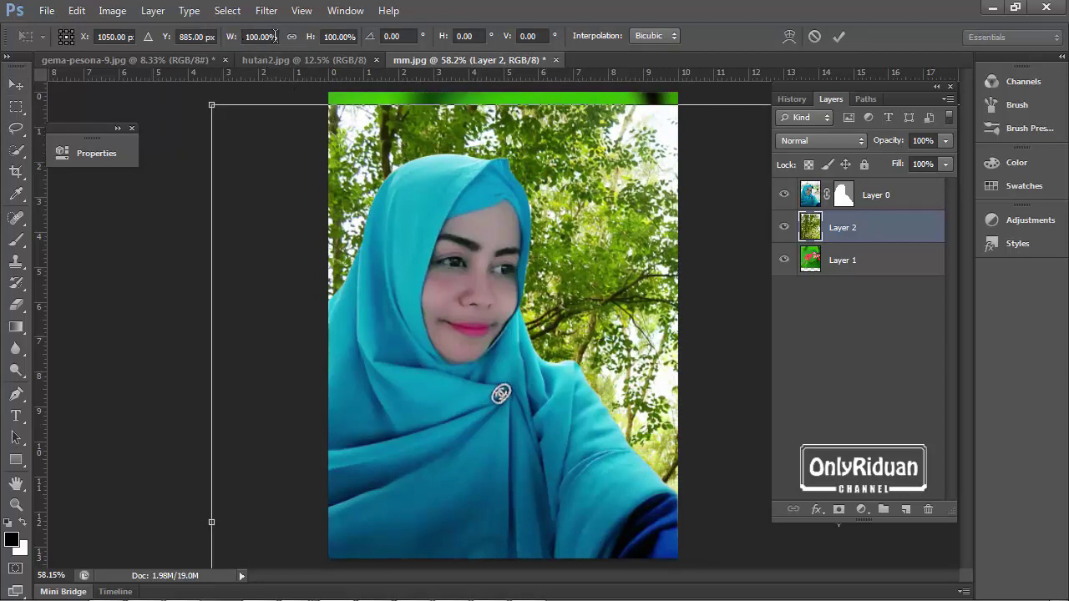
left_click(273, 36)
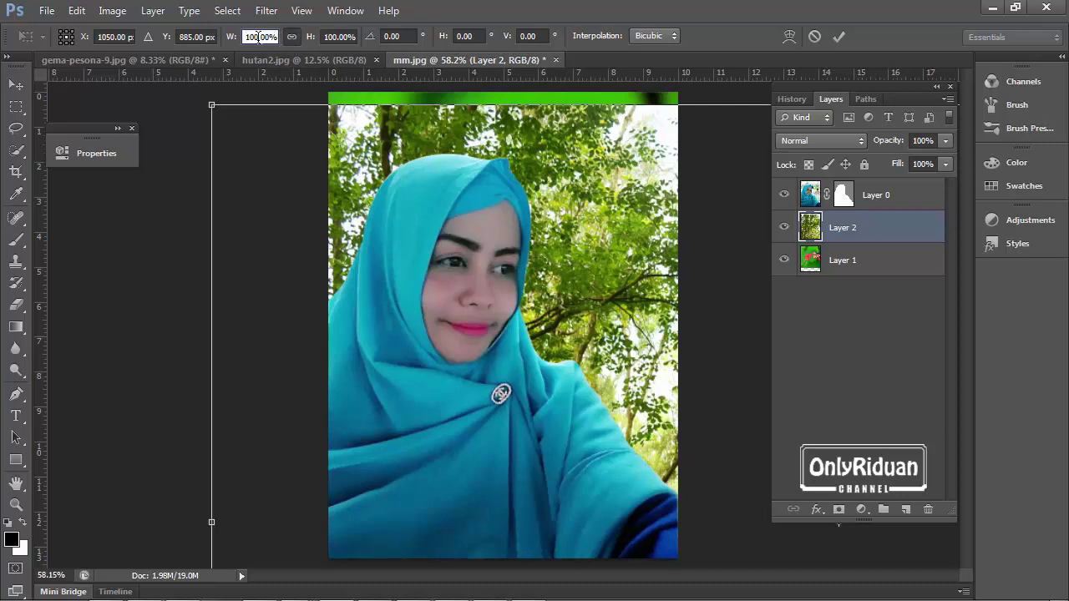
scroll(274, 37, "down", 4)
scroll(274, 36, "down", 8)
scroll(275, 36, "down", 8)
scroll(273, 37, "down", 8)
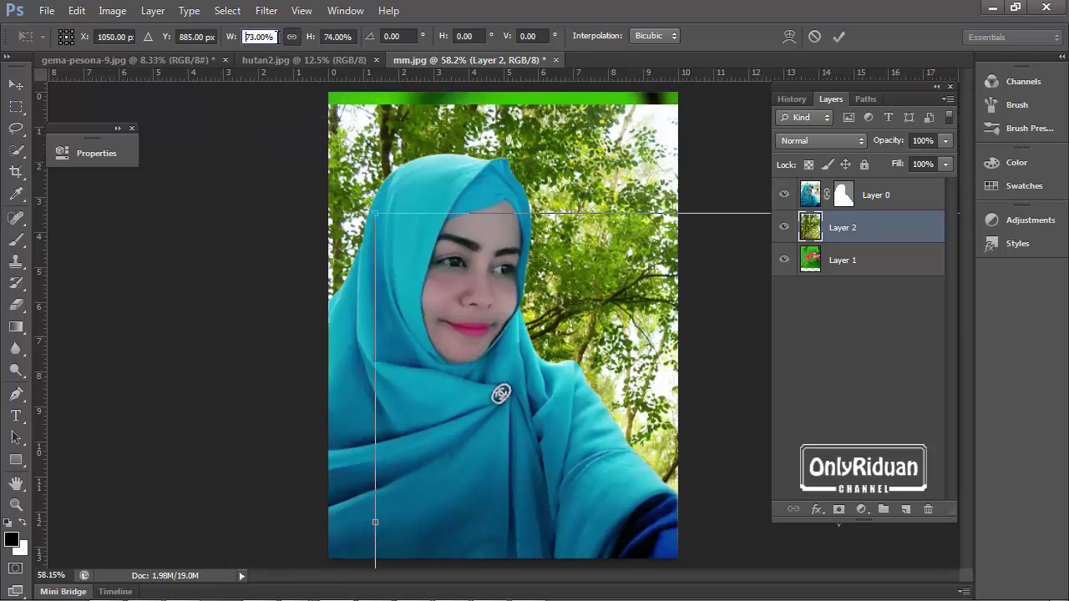
scroll(273, 37, "down", 8)
scroll(273, 36, "down", 8)
scroll(273, 37, "down", 8)
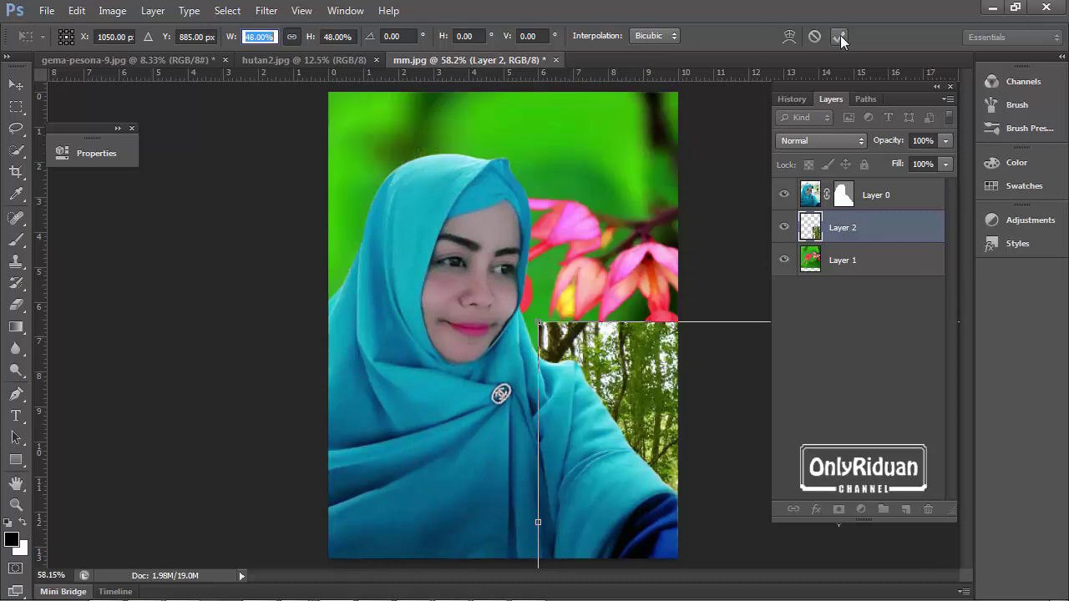
left_click(839, 36)
mouse_move(554, 298)
left_mouse_down()
mouse_move(396, 133)
mouse_move(422, 130)
left_mouse_up()
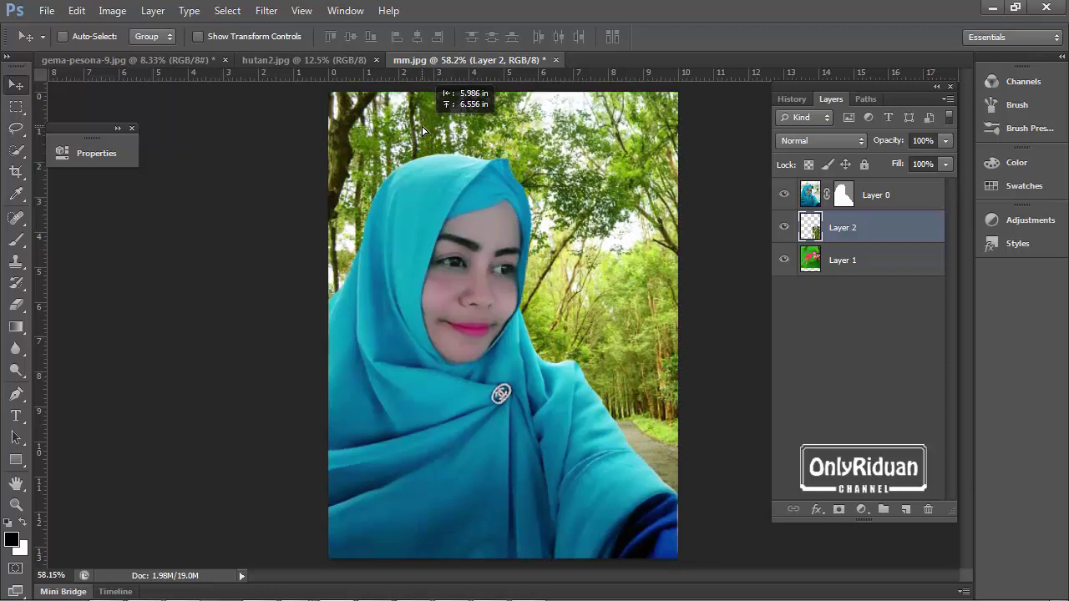
- Drop the forest-road Layer 2 into its final position behind the woman, then reselect the Pen tool
left_click_drag(423, 130, 423, 130)
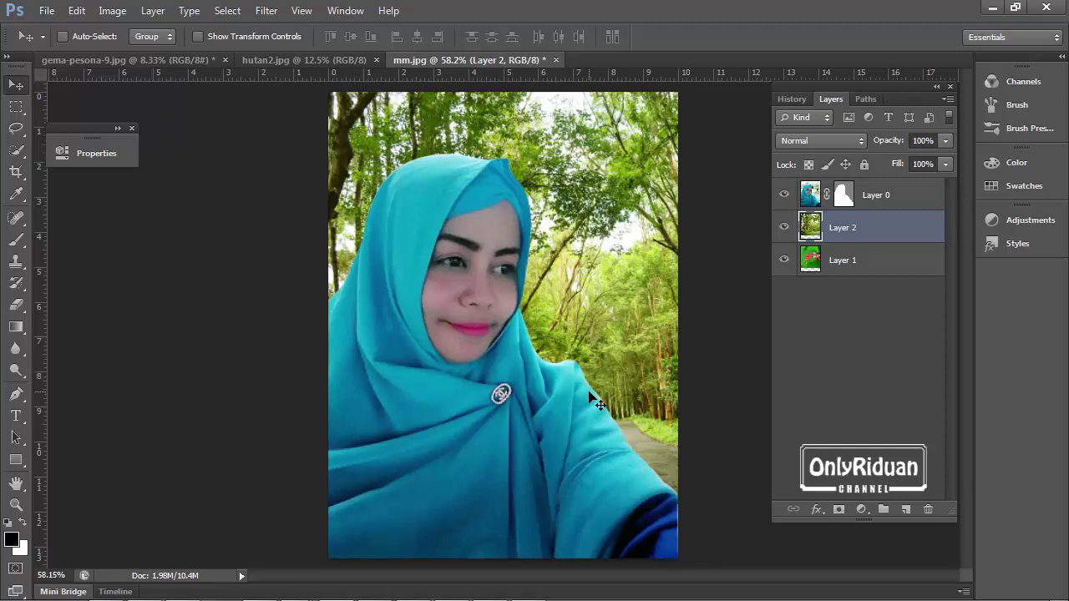
left_click(15, 128)
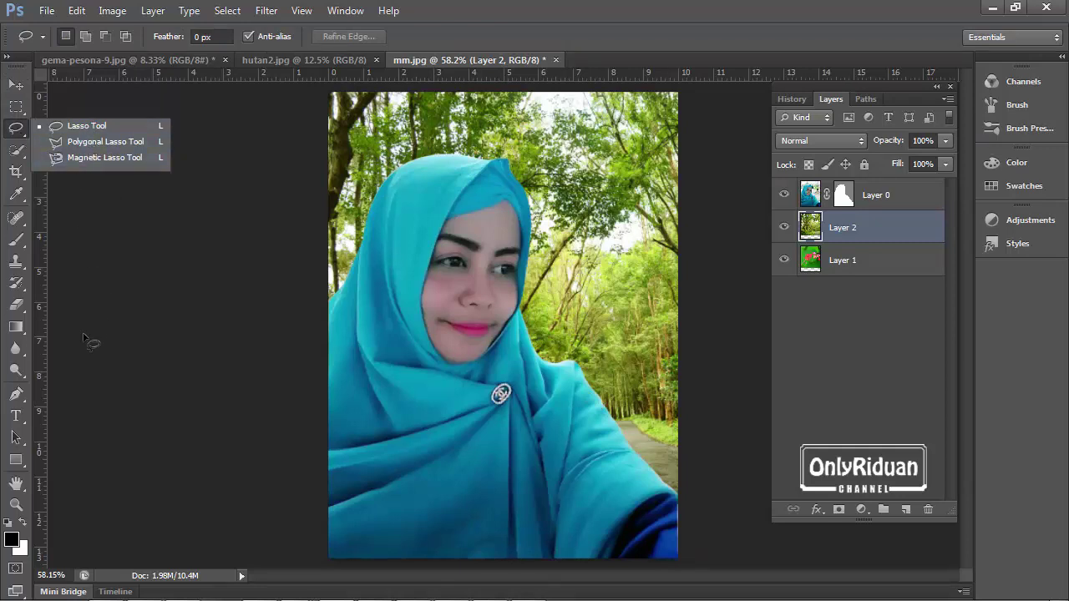
left_click(16, 396)
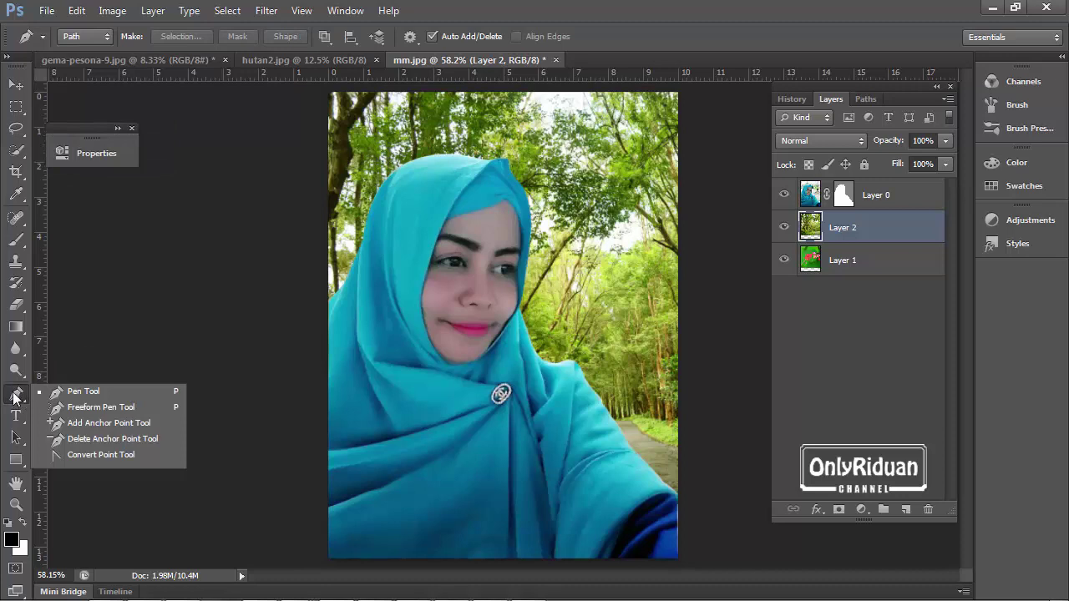